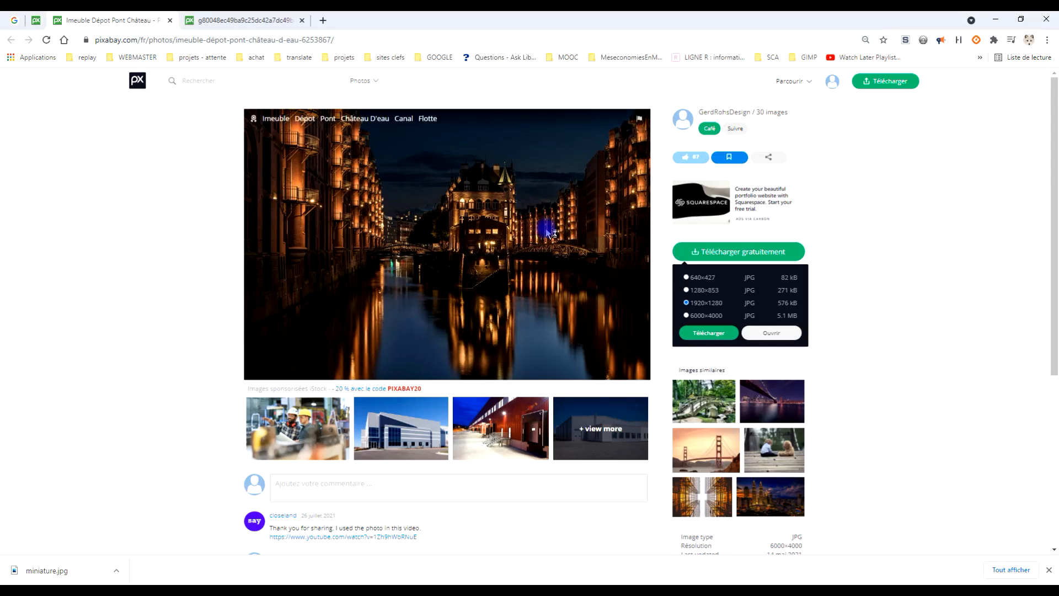
- Open the 1920×1280 version of the night canal photo and copy the image
{"action": "left_click", "coordinate": [736, 253]}
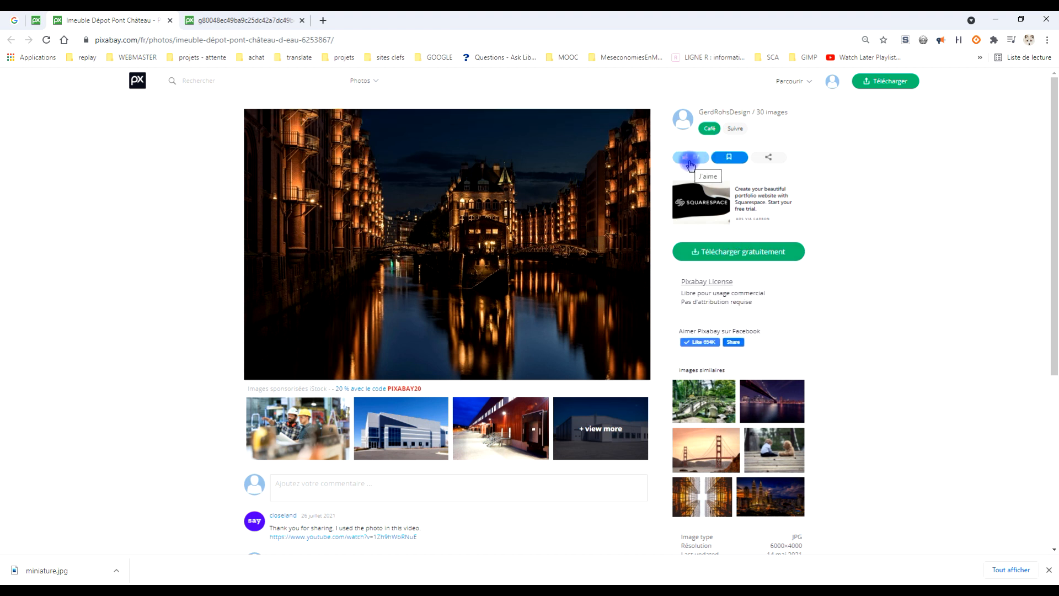
{"action": "left_click", "coordinate": [723, 251]}
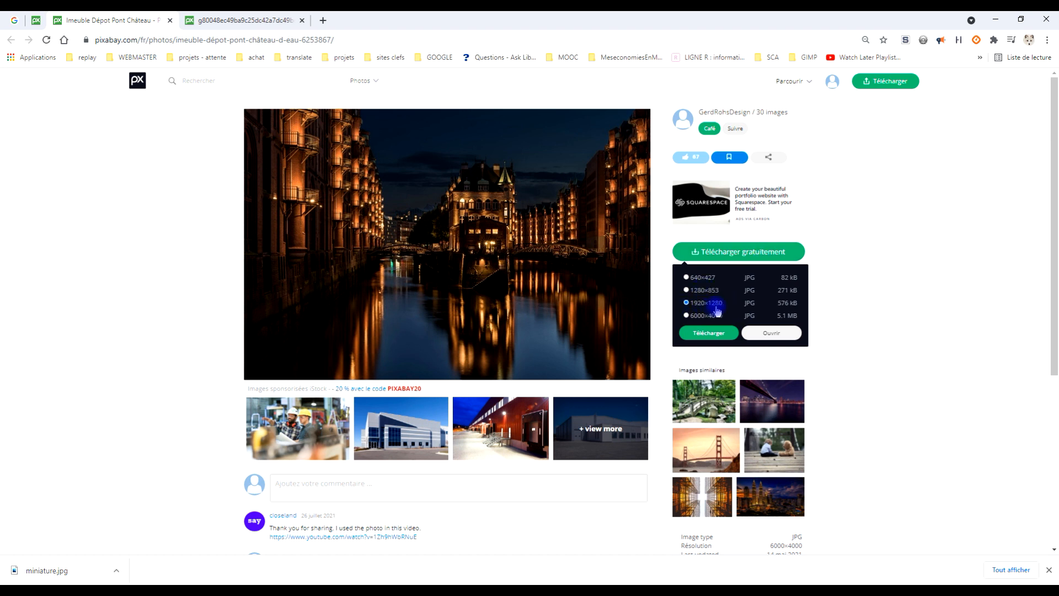
{"action": "left_click", "coordinate": [773, 334]}
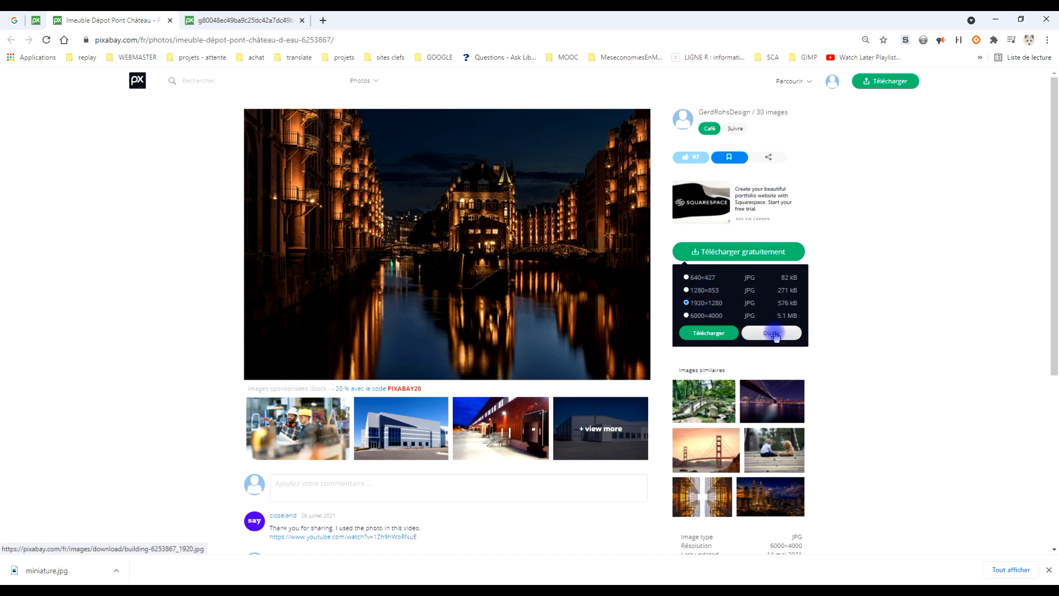
{"action": "left_click", "coordinate": [238, 20]}
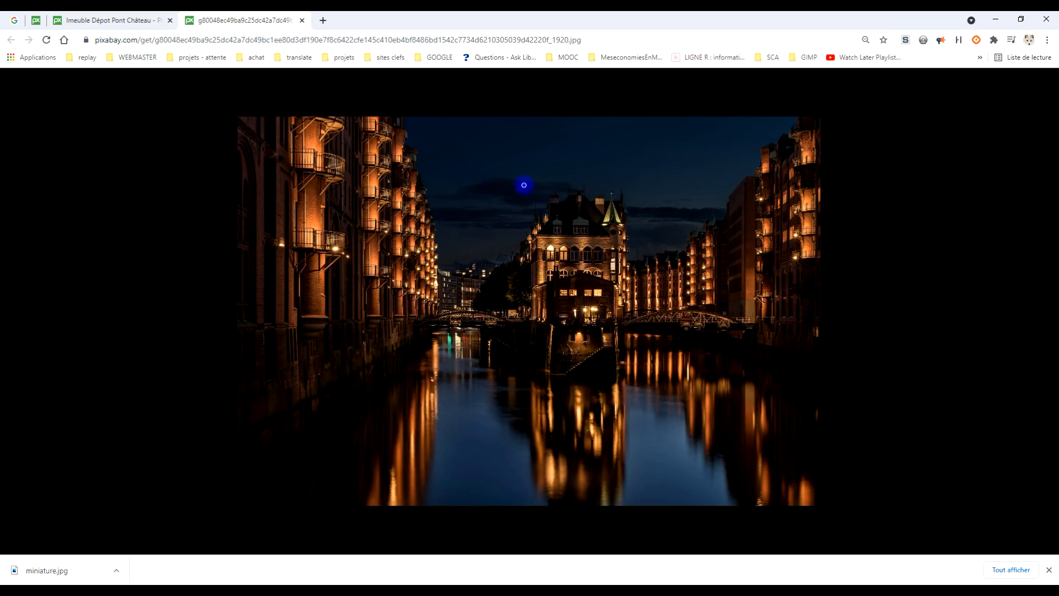
{"action": "right_click", "coordinate": [516, 202]}
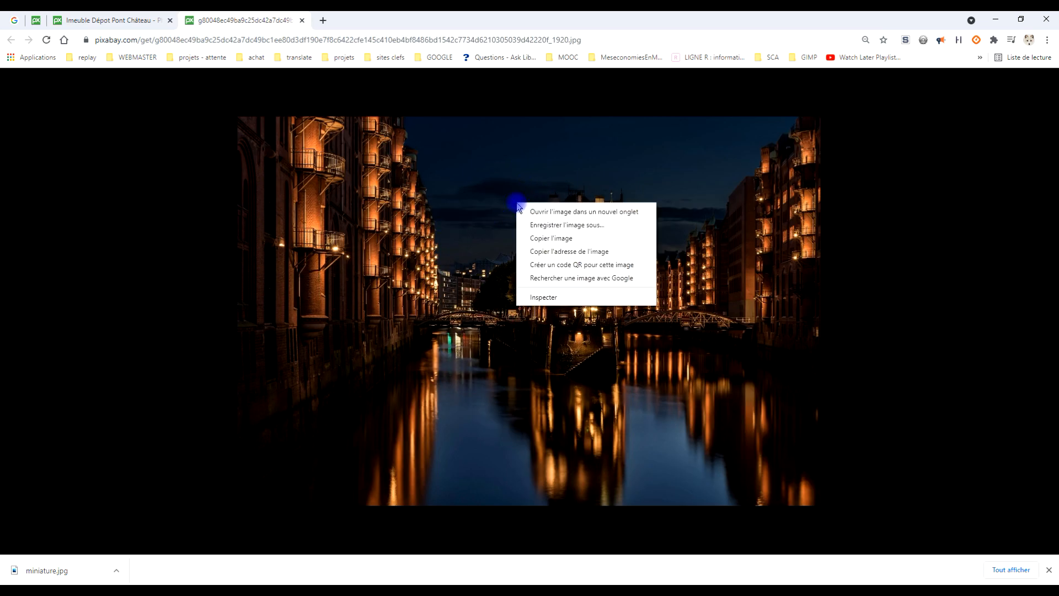
{"action": "left_click", "coordinate": [564, 238]}
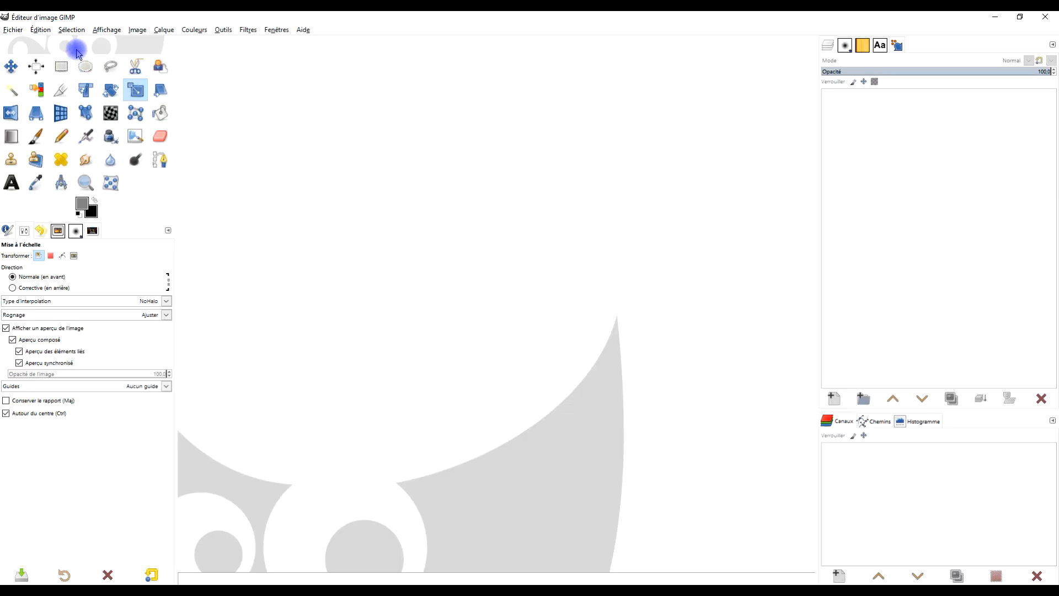
- In GIMP, paste the copied photo as a new image and rename its layer "original"
{"action": "left_click", "coordinate": [41, 30]}
{"action": "mouse_move", "coordinate": [114, 160]}
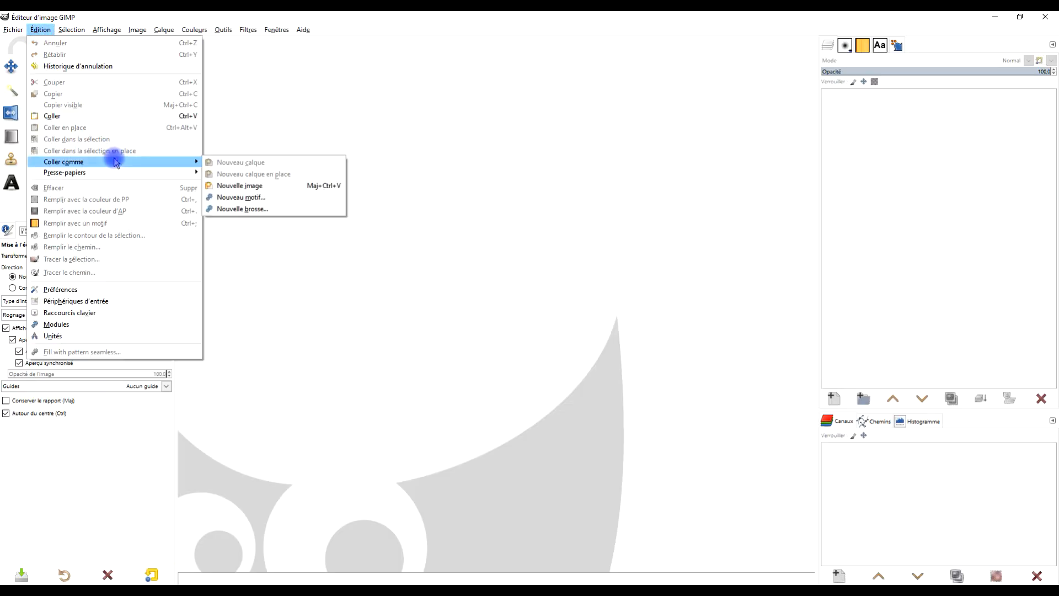
{"action": "left_click", "coordinate": [259, 187]}
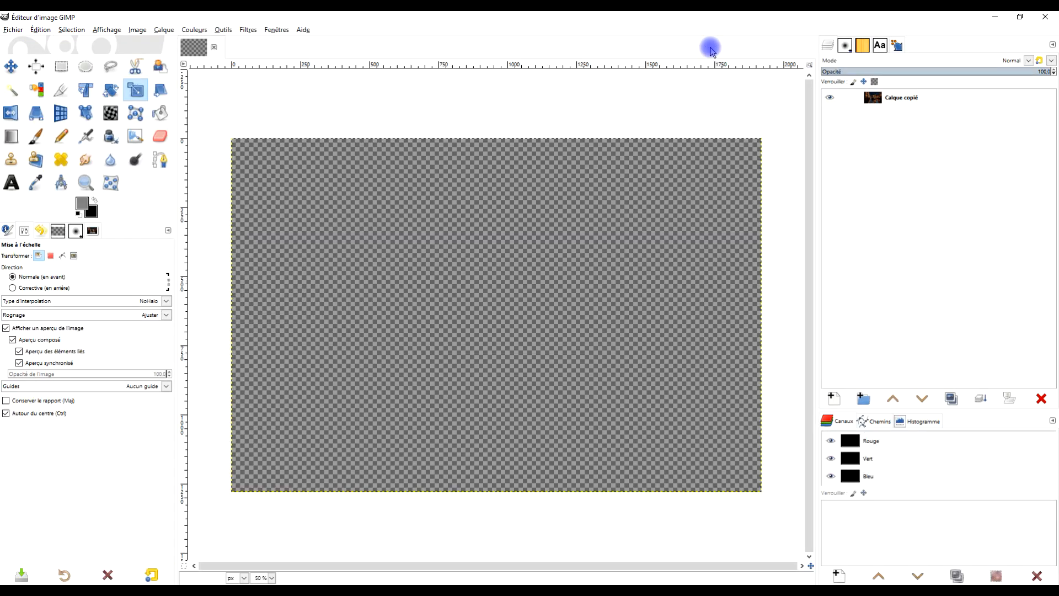
{"action": "double_click", "coordinate": [891, 104]}
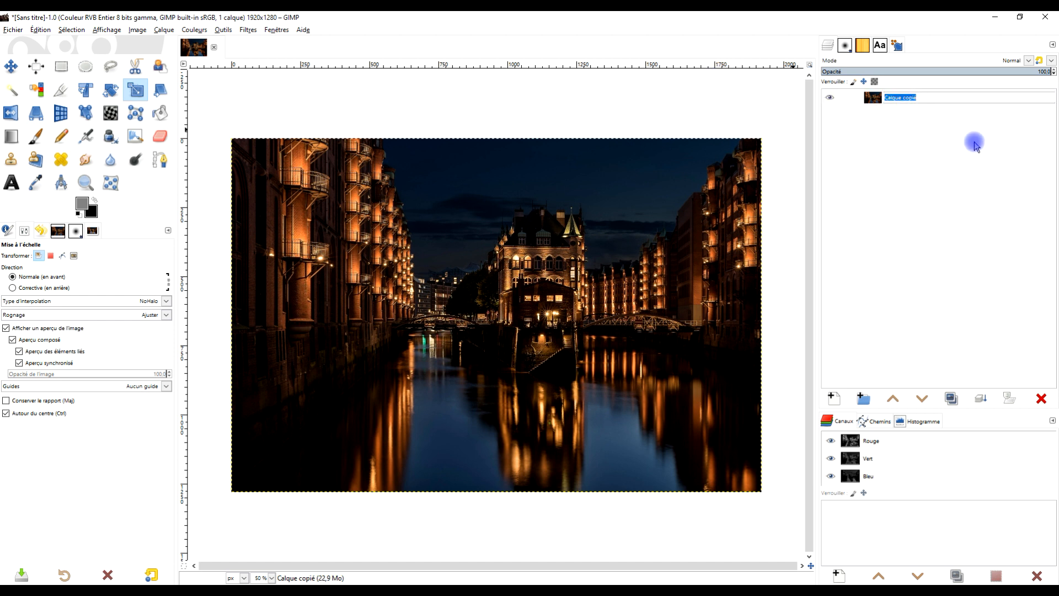
{"action": "type", "text": "original"}
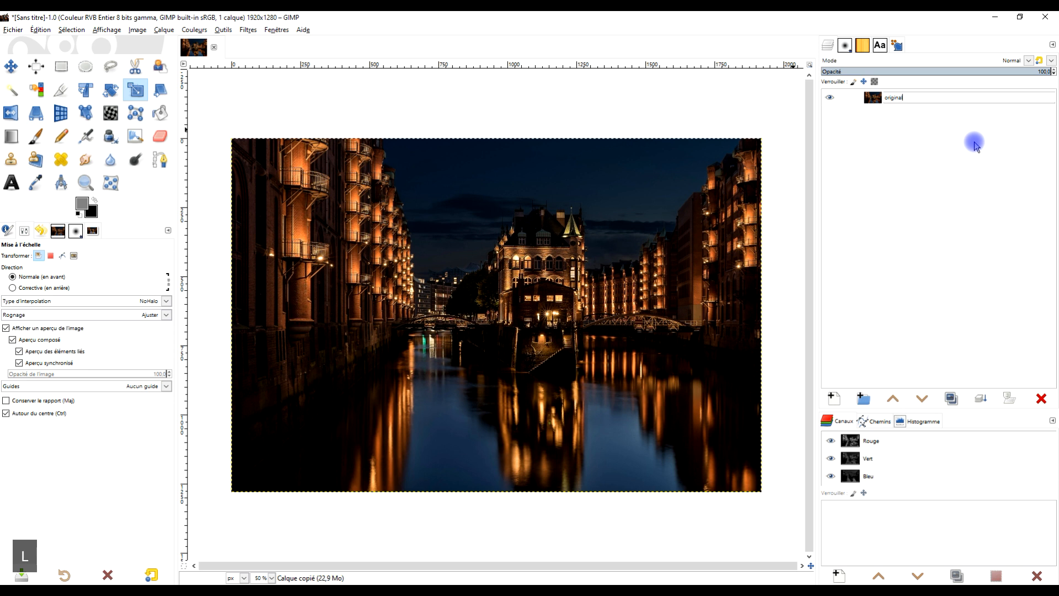
{"action": "key", "text": "Return"}
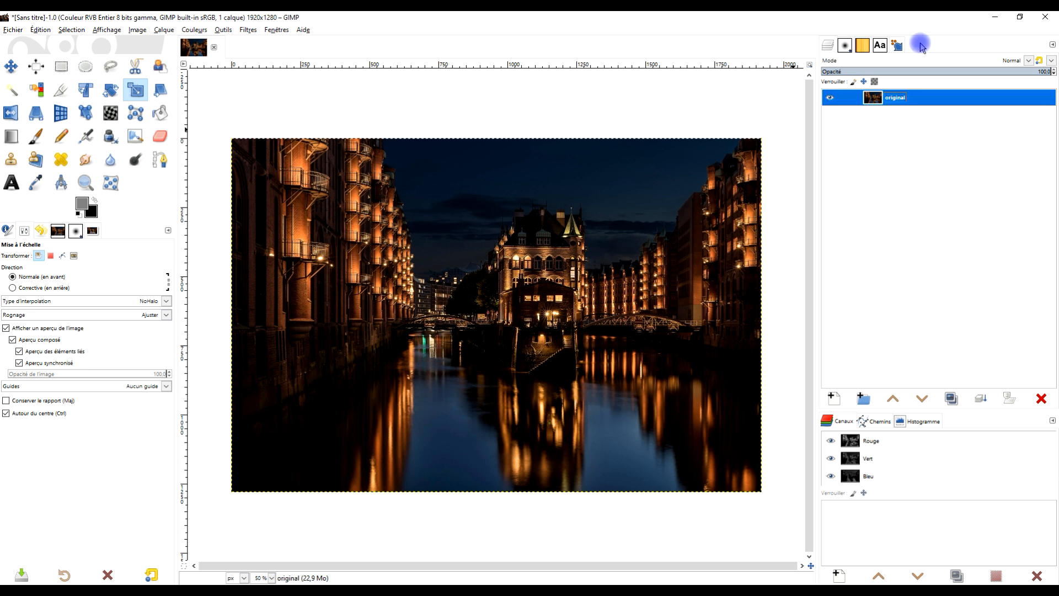
- Start the Map Object filter (Plaquer sur un objet) on the original layer, with the preview grid off and live preview updating on
{"action": "left_click", "coordinate": [246, 30]}
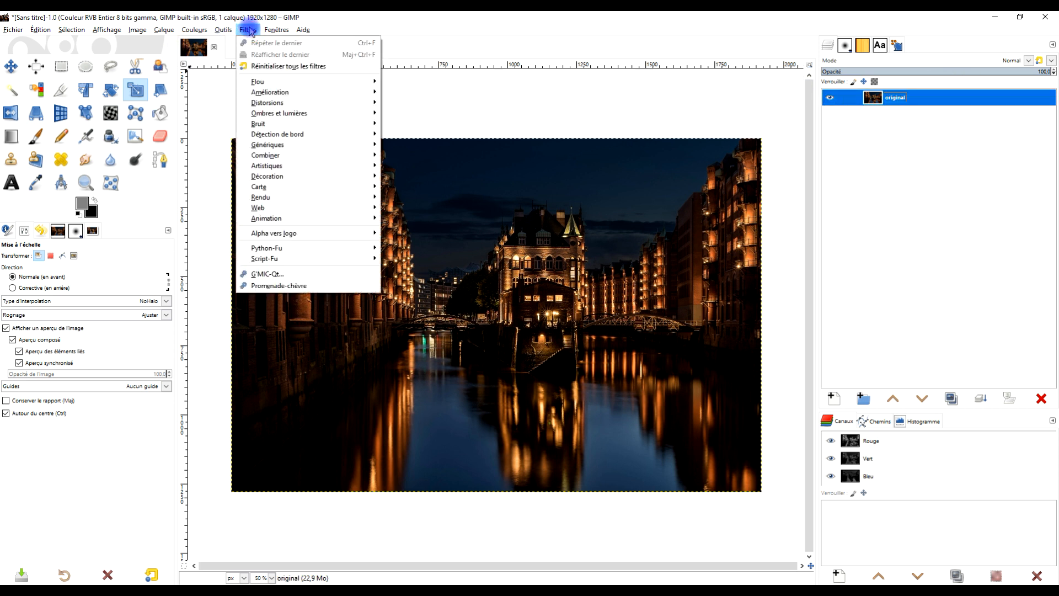
{"action": "mouse_move", "coordinate": [310, 190]}
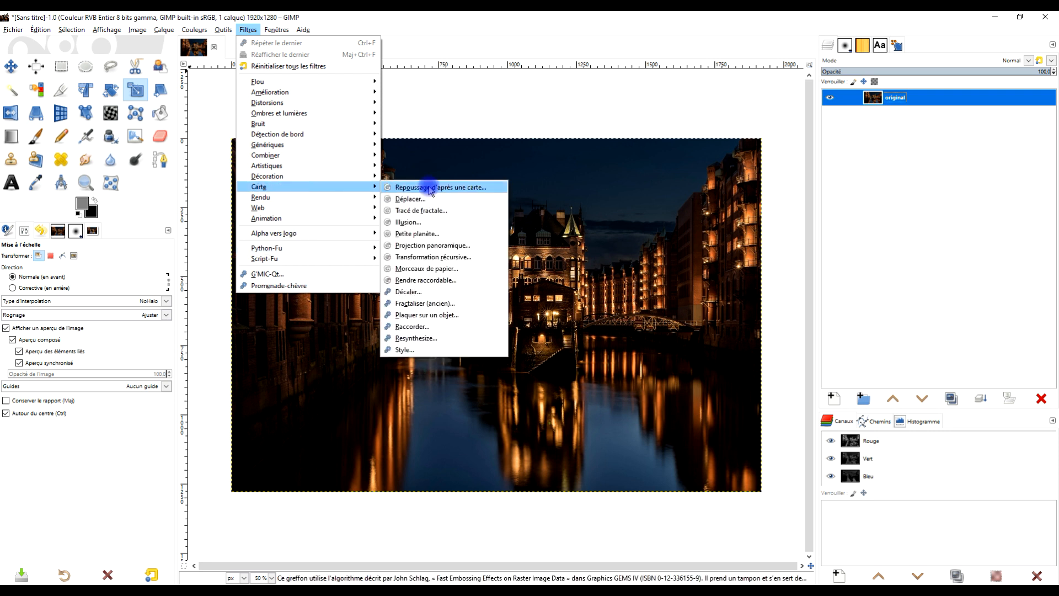
{"action": "left_click", "coordinate": [447, 315]}
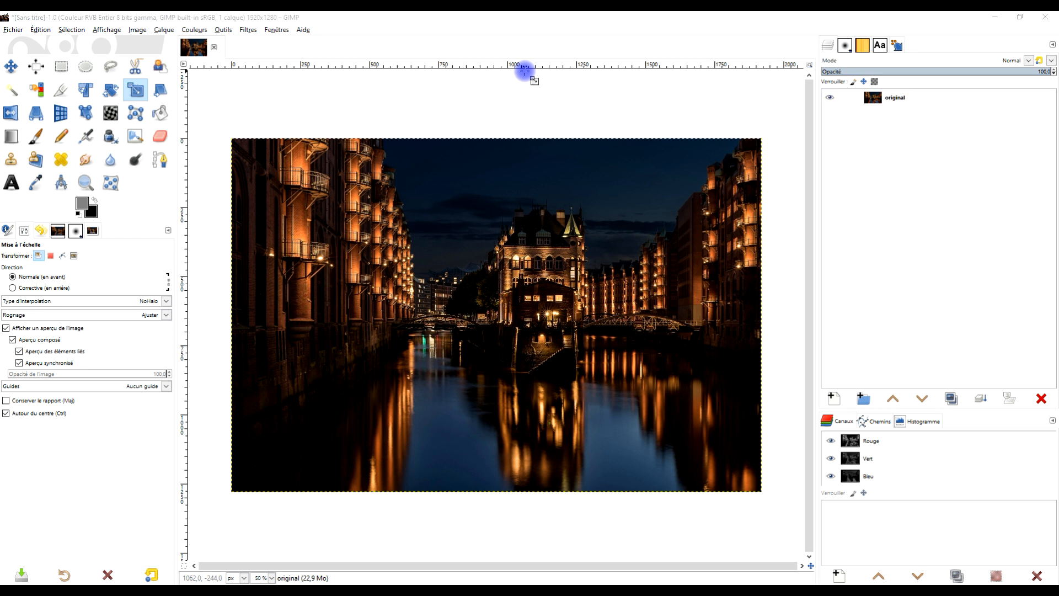
{"action": "left_click", "coordinate": [398, 372]}
{"action": "left_click", "coordinate": [380, 385]}
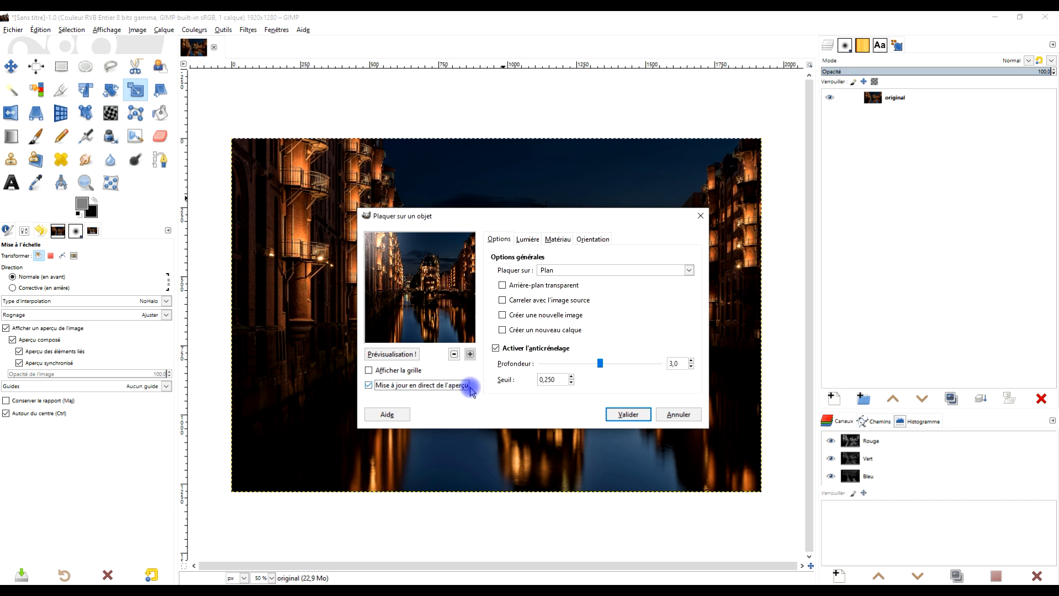
- Map the image onto a sphere (Sphère) and enable the transparent background
{"action": "left_click", "coordinate": [557, 271]}
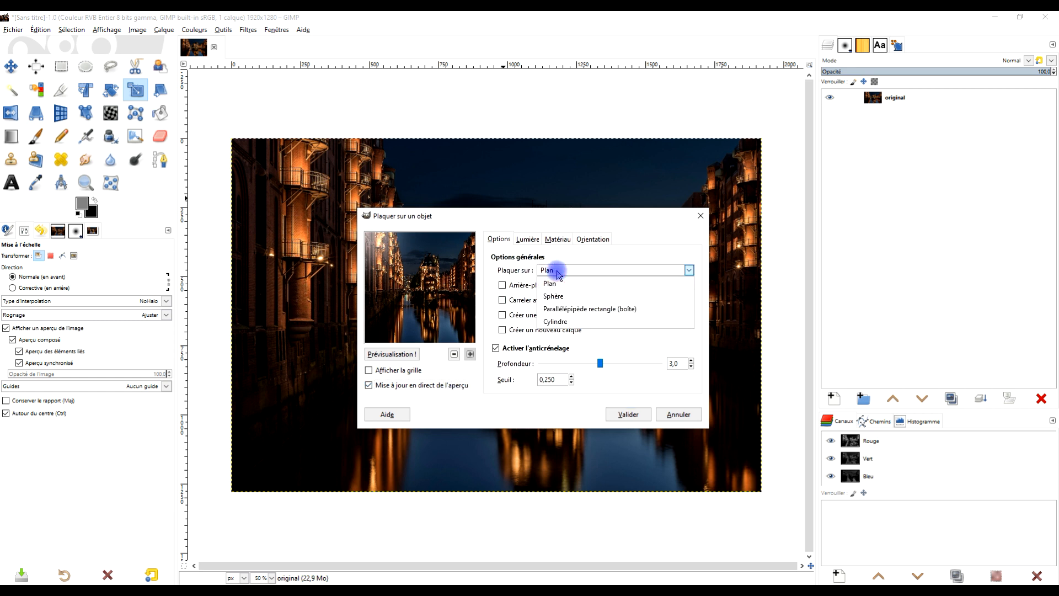
{"action": "left_click", "coordinate": [565, 296]}
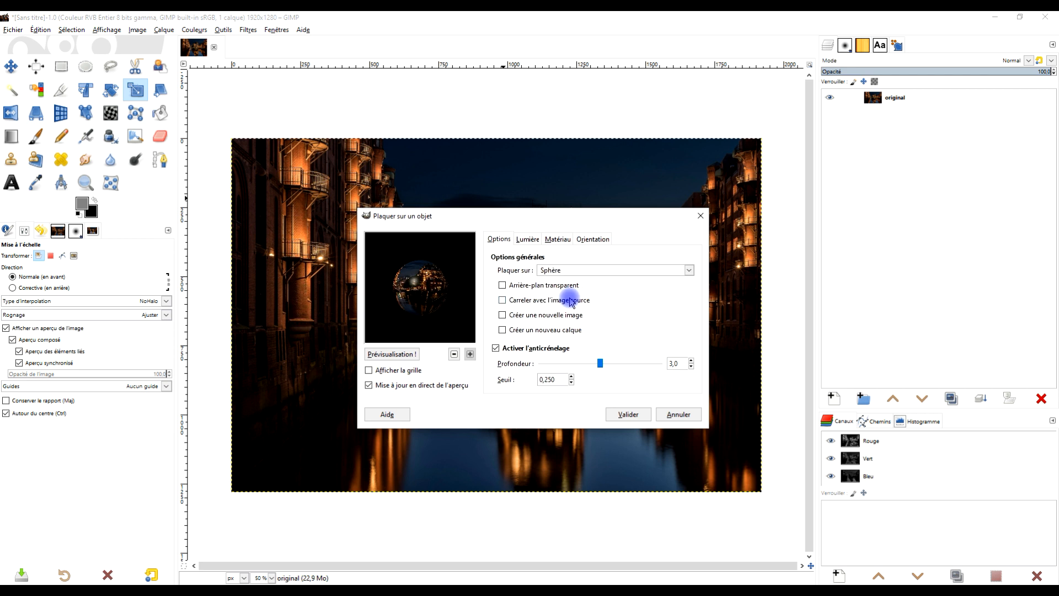
{"action": "left_click", "coordinate": [517, 287]}
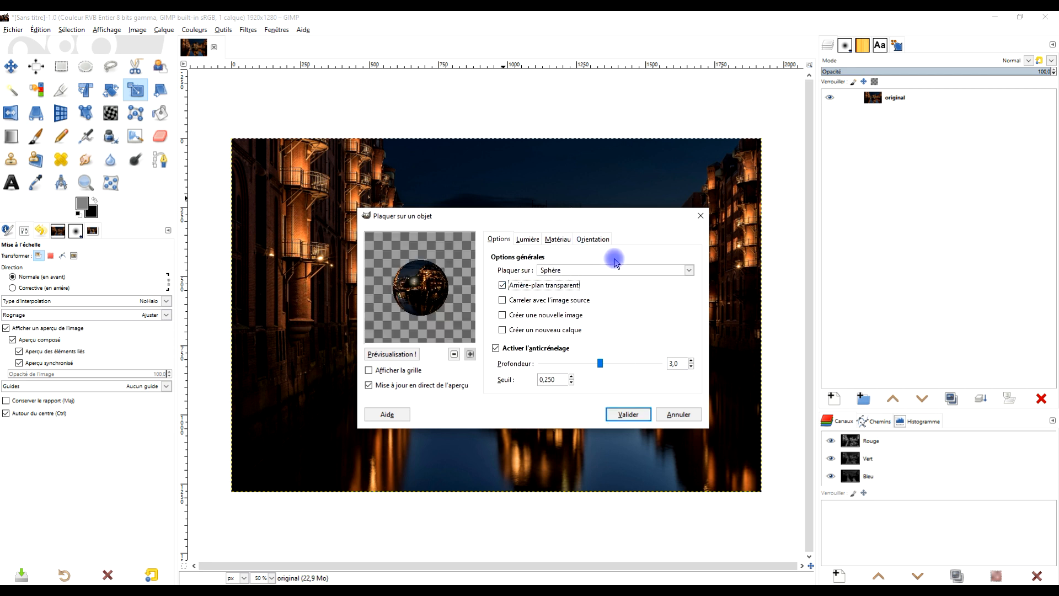
- Set the filter's light source type to no light (Pas de lumière)
{"action": "left_click", "coordinate": [530, 239]}
{"action": "left_click", "coordinate": [638, 270]}
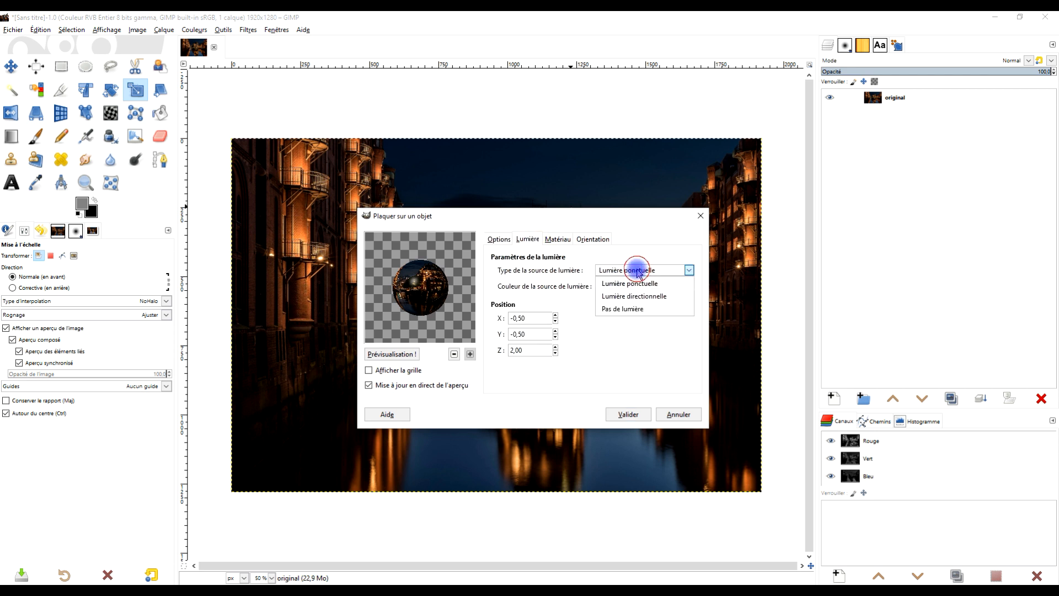
{"action": "left_click", "coordinate": [639, 309]}
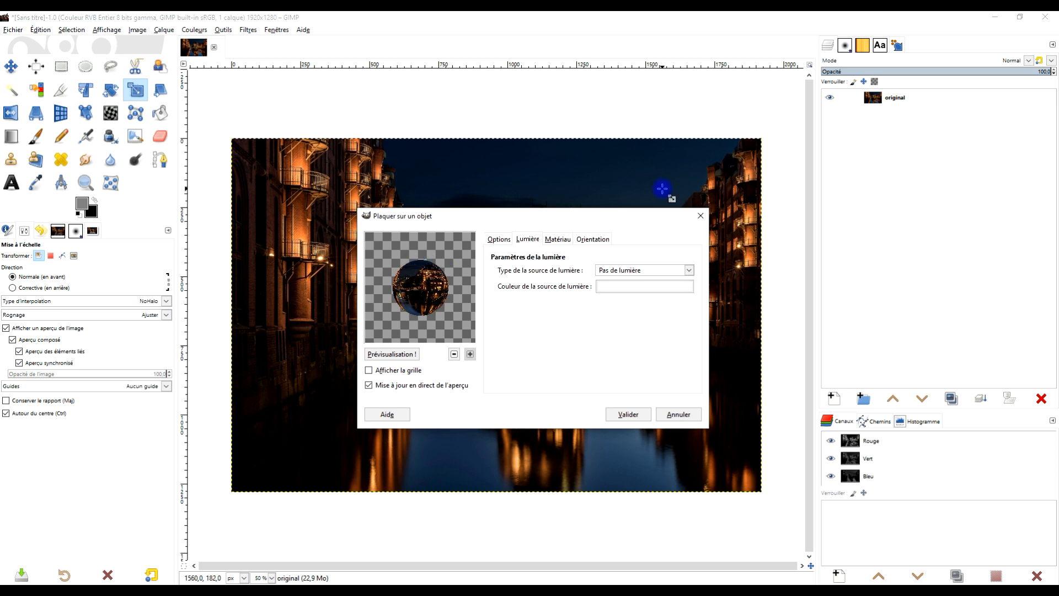
- Try a directional light (Lumière directionnelle) with direction vector X 1.00 and Y -0.53
{"action": "left_click", "coordinate": [628, 270]}
{"action": "left_click", "coordinate": [629, 295]}
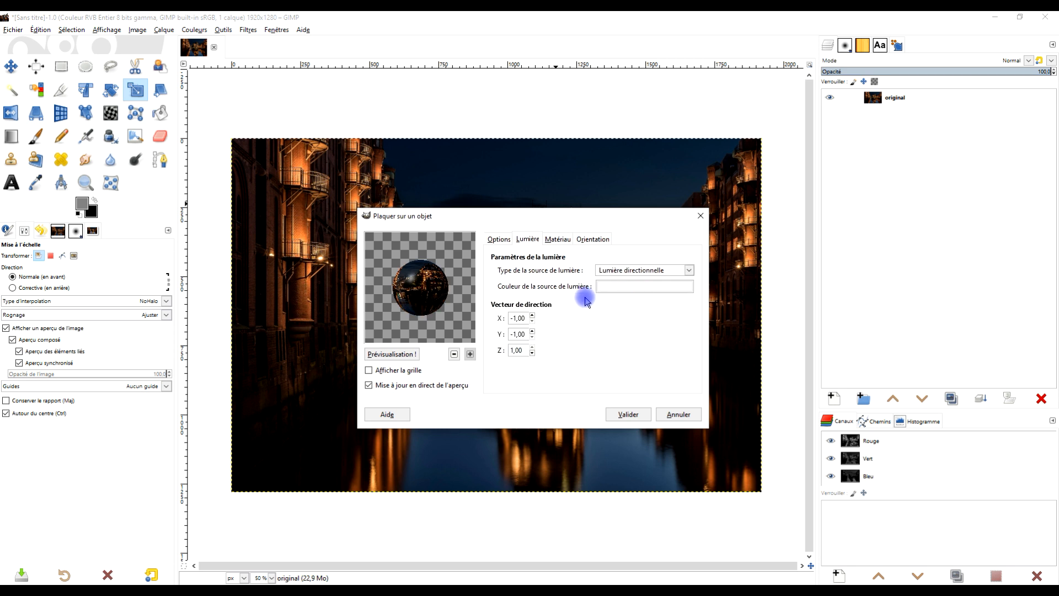
{"action": "left_click", "coordinate": [532, 315]}
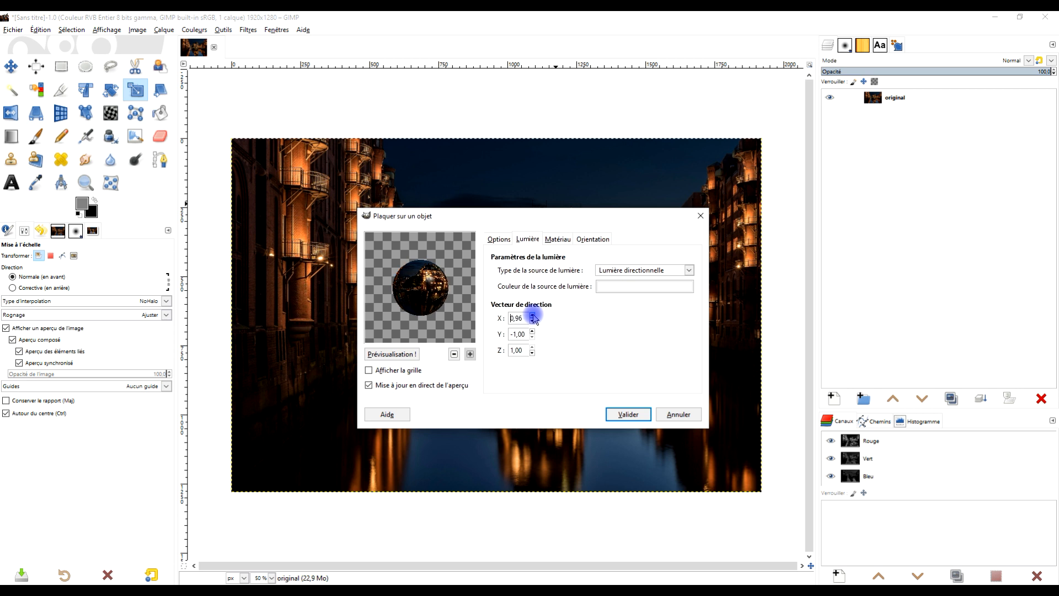
{"action": "left_click", "coordinate": [531, 331]}
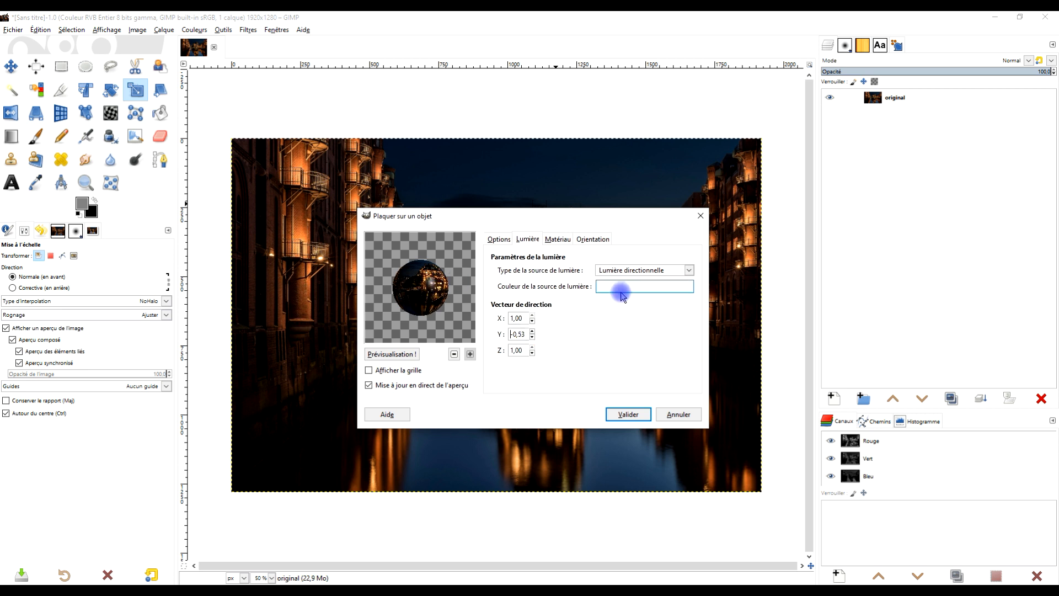
- Return the light source type to Pas de lumière and apply the sphere mapping as a new layer
{"action": "left_click", "coordinate": [642, 270]}
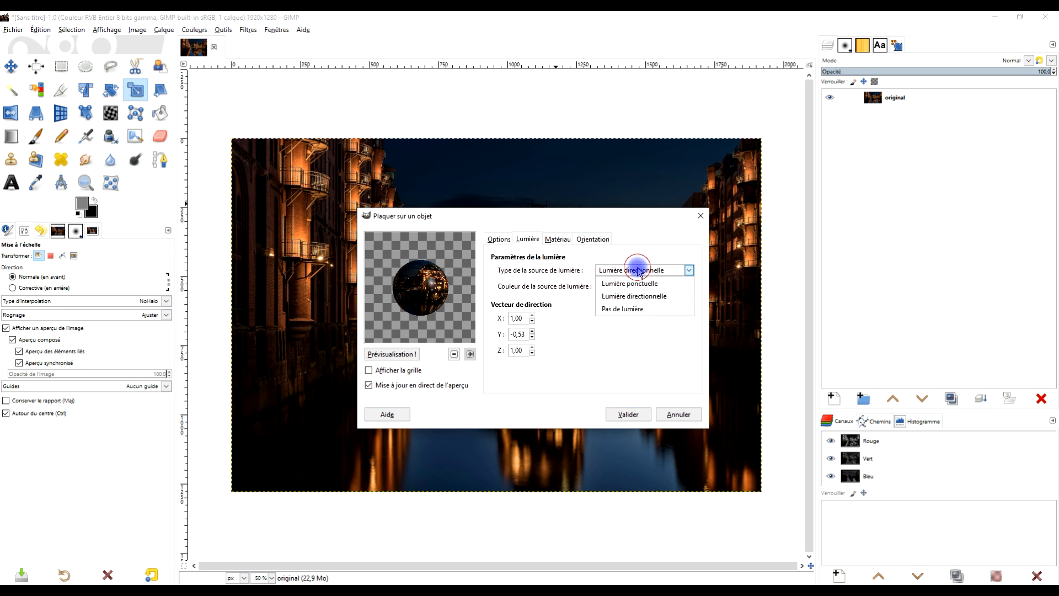
{"action": "left_click", "coordinate": [630, 310]}
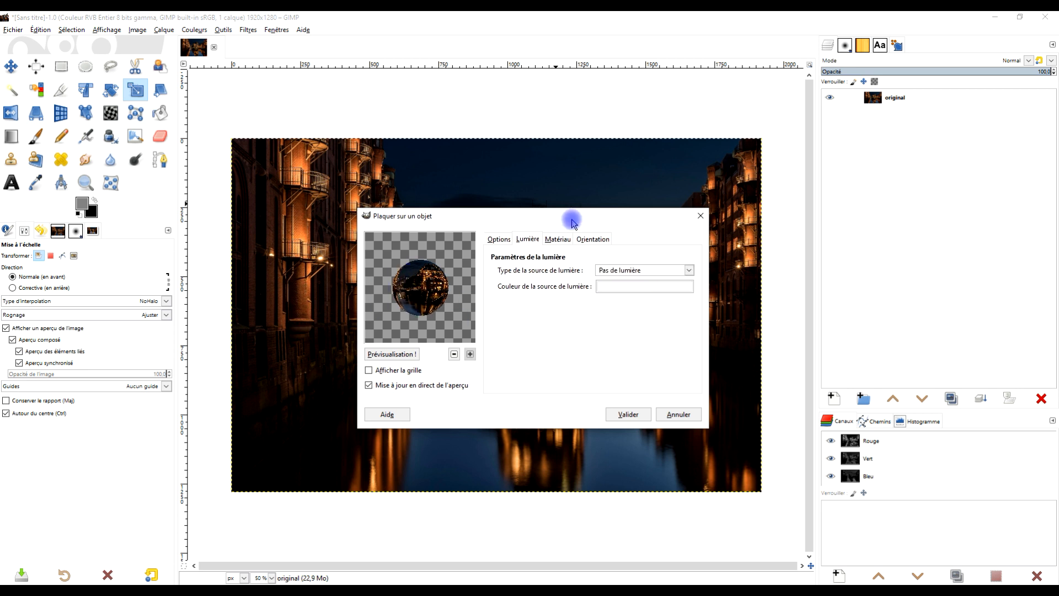
{"action": "left_click", "coordinate": [626, 415]}
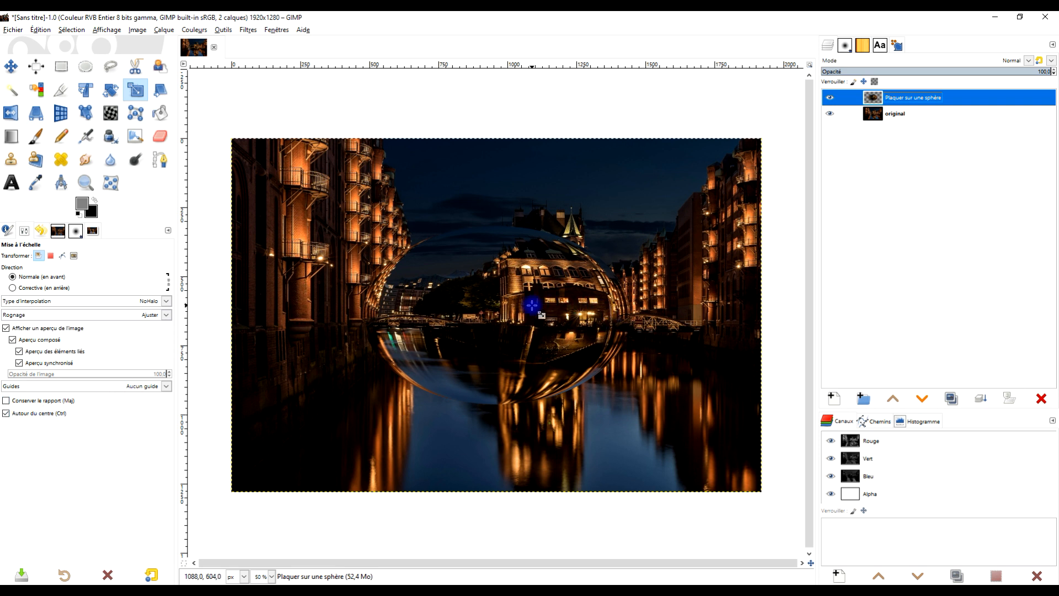
- Scale the sphere layer to 1280 px wide by 1280 px high, and resize its layer boundary to the image dimensions
{"action": "left_click", "coordinate": [503, 303]}
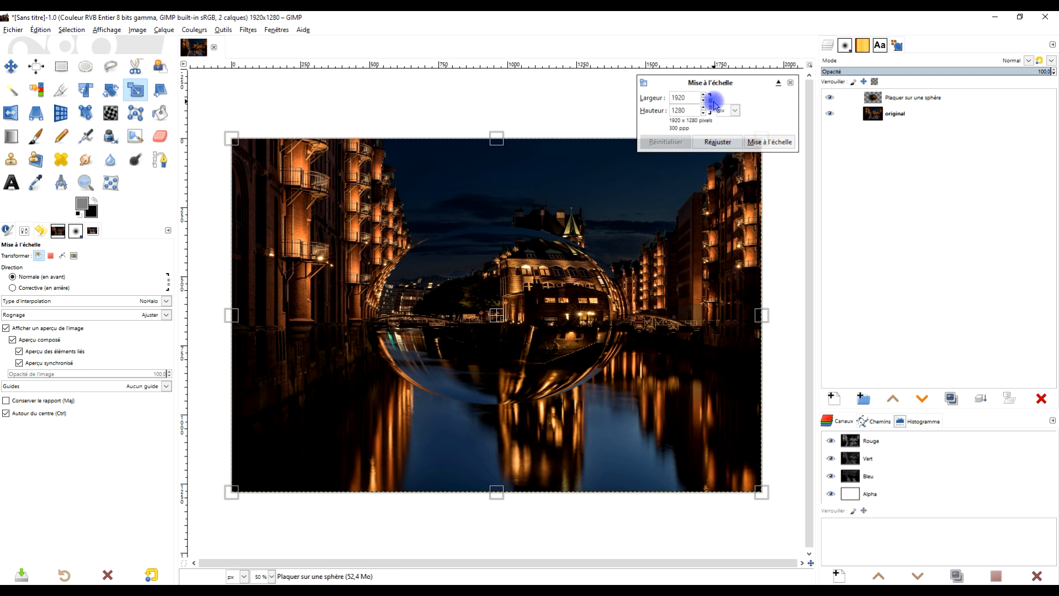
{"action": "double_click", "coordinate": [685, 97]}
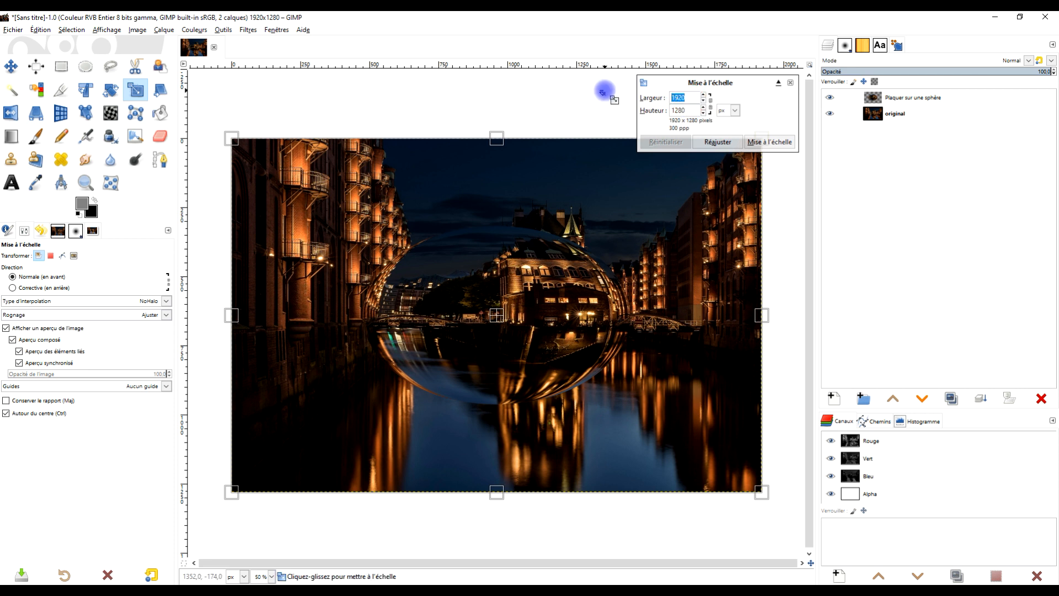
{"action": "type", "text": "1"}
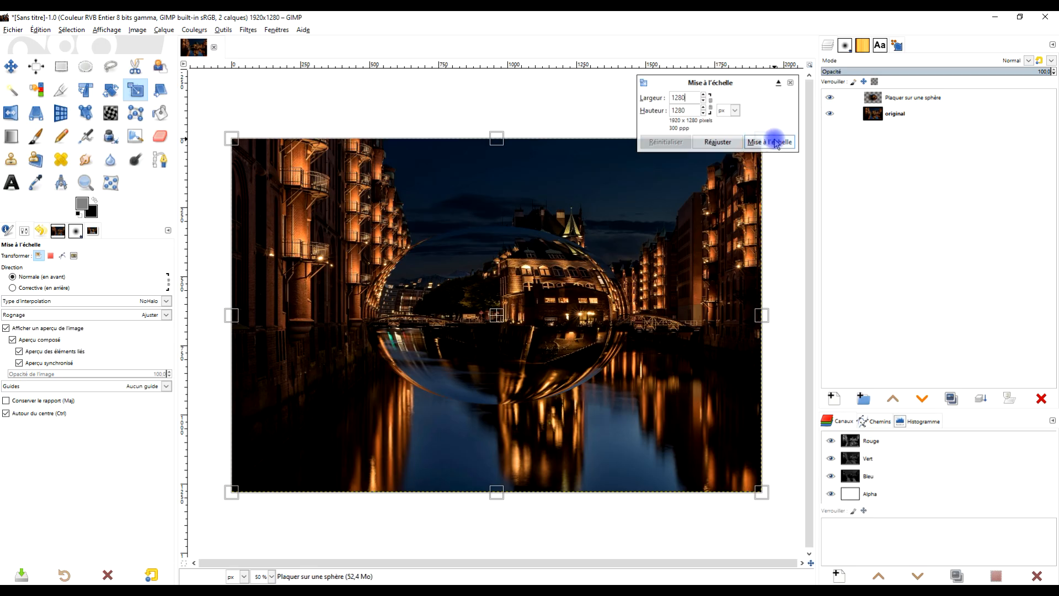
{"action": "left_click", "coordinate": [775, 142]}
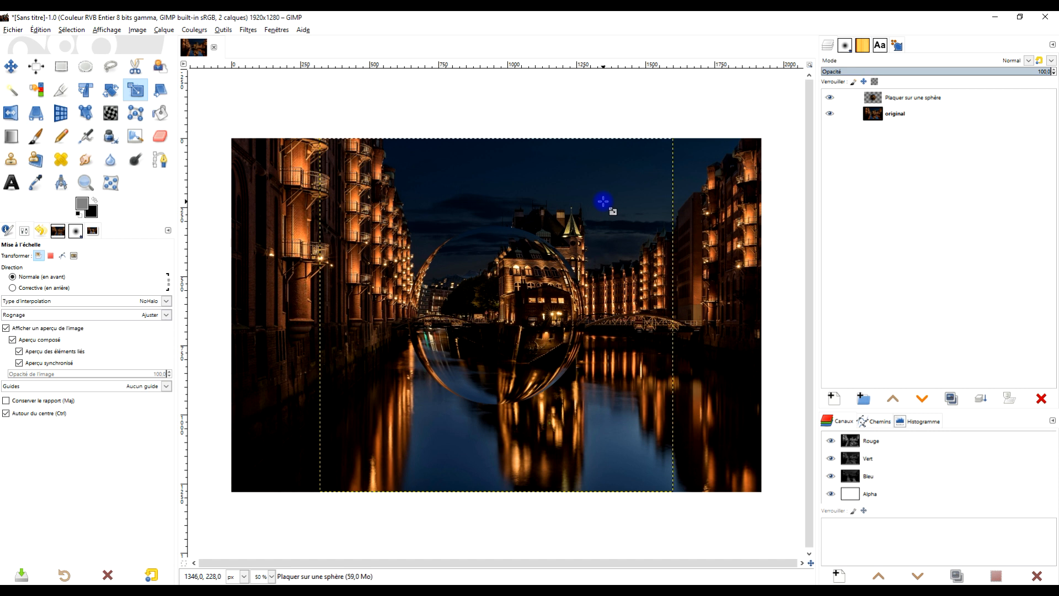
{"action": "right_click", "coordinate": [876, 98]}
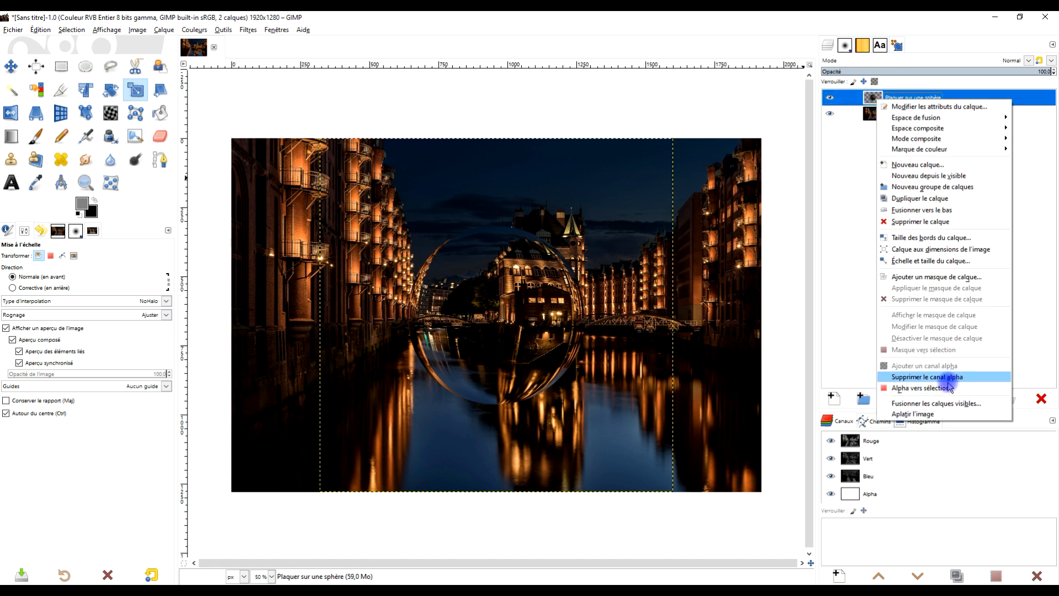
{"action": "left_click", "coordinate": [951, 250]}
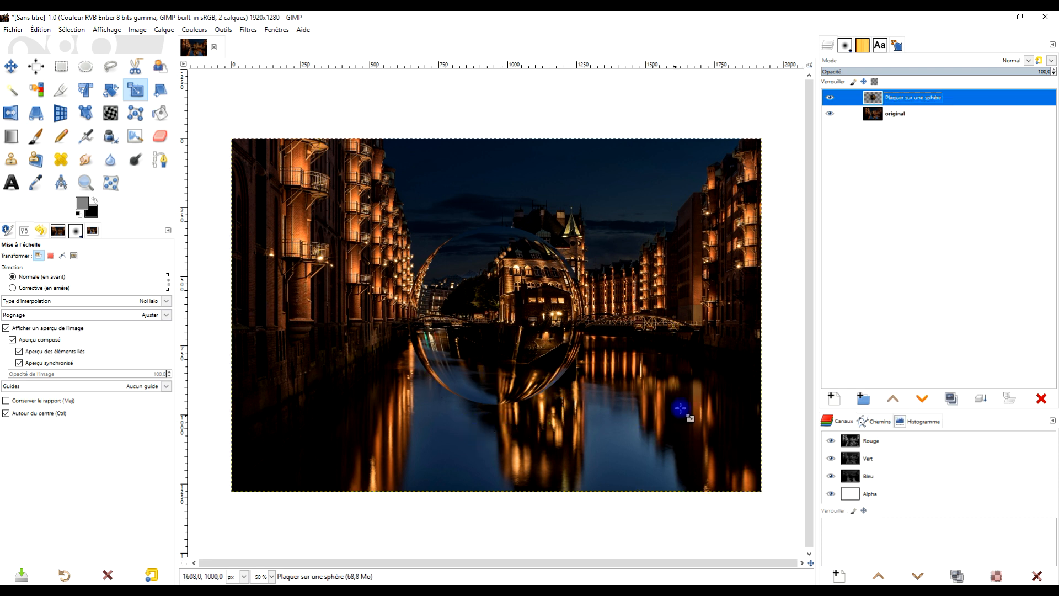
- Duplicate the original layer and rename the copy PERTURBATION DE L'EAU
{"action": "left_click", "coordinate": [899, 115]}
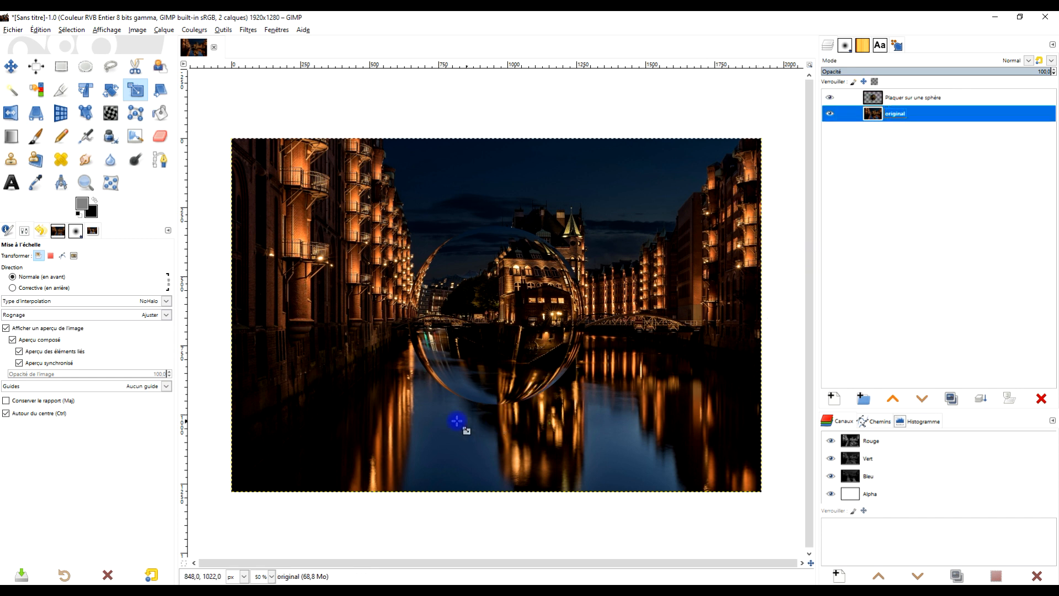
{"action": "left_click", "coordinate": [949, 398]}
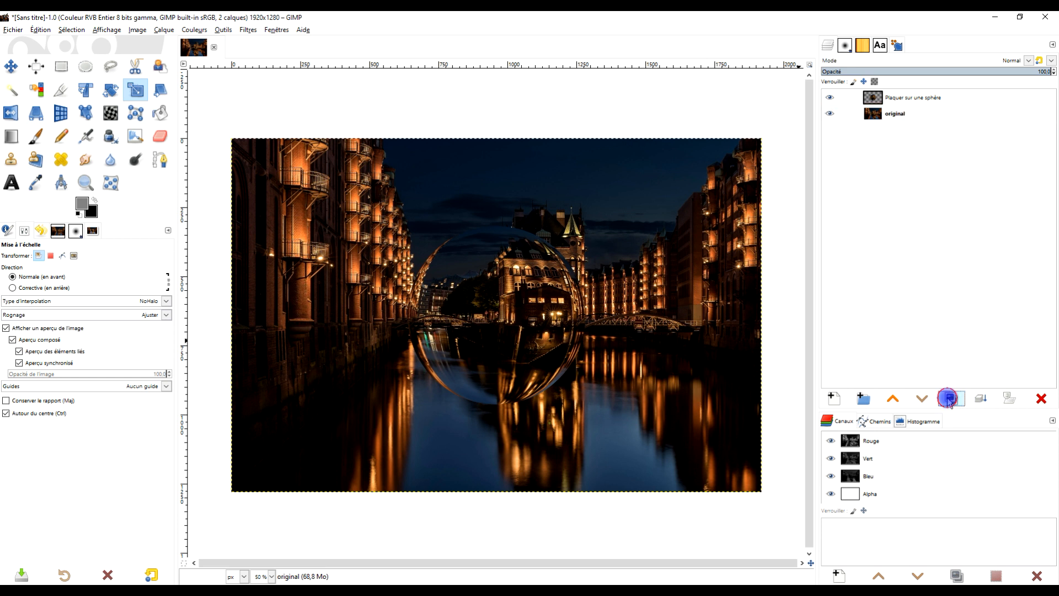
{"action": "double_click", "coordinate": [905, 113]}
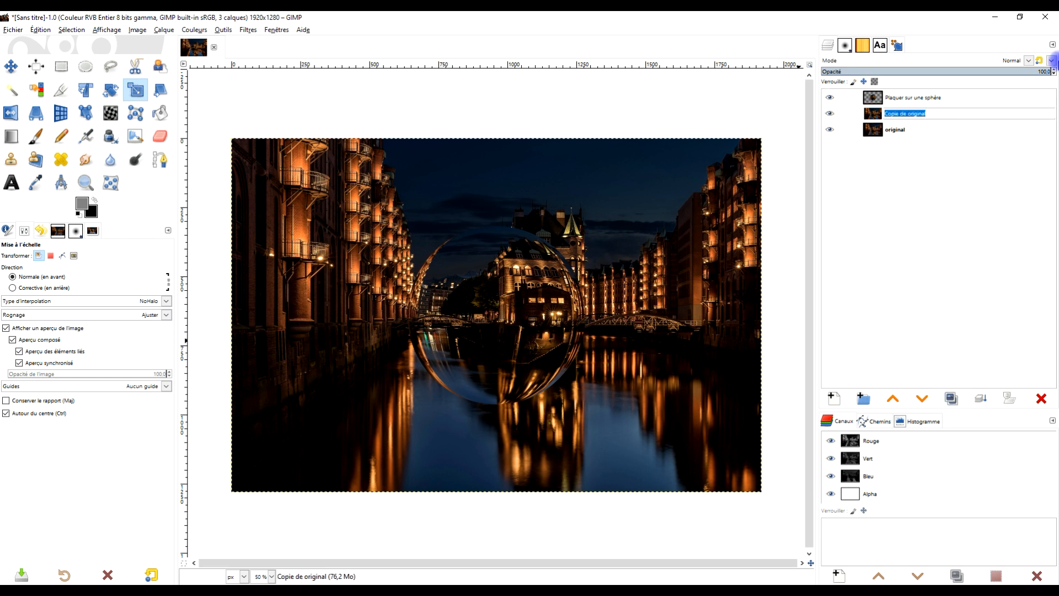
{"action": "type", "text": "ERT"}
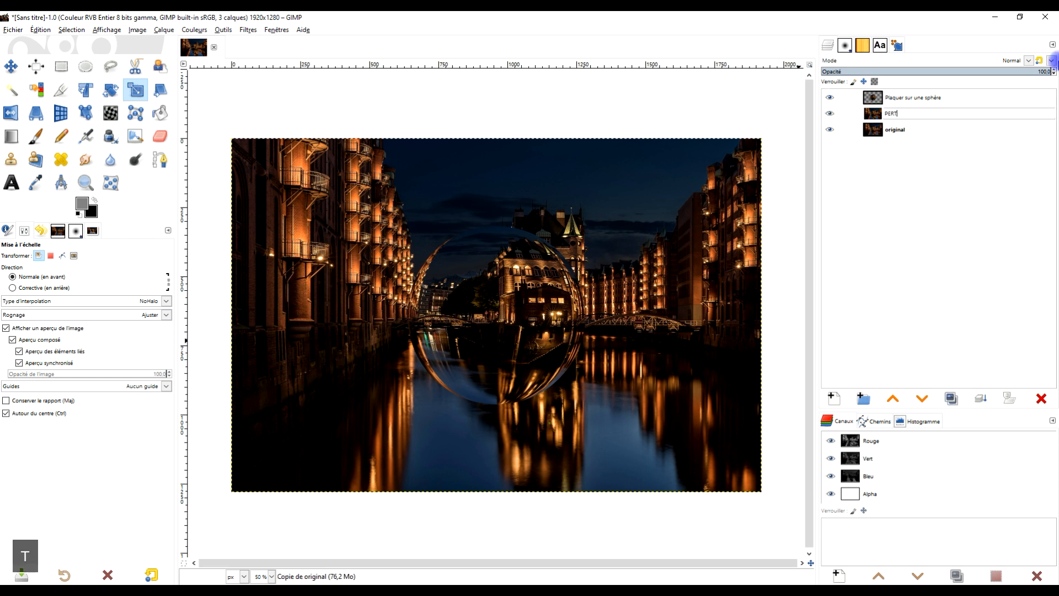
{"action": "type", "text": "ERTUR"}
{"action": "key", "text": "Return"}
{"action": "type", "text": "BATION DE L'"}
{"action": "key", "text": "Caps_Lock"}
{"action": "type", "text": "eau"}
{"action": "key", "text": "BackSpace"}
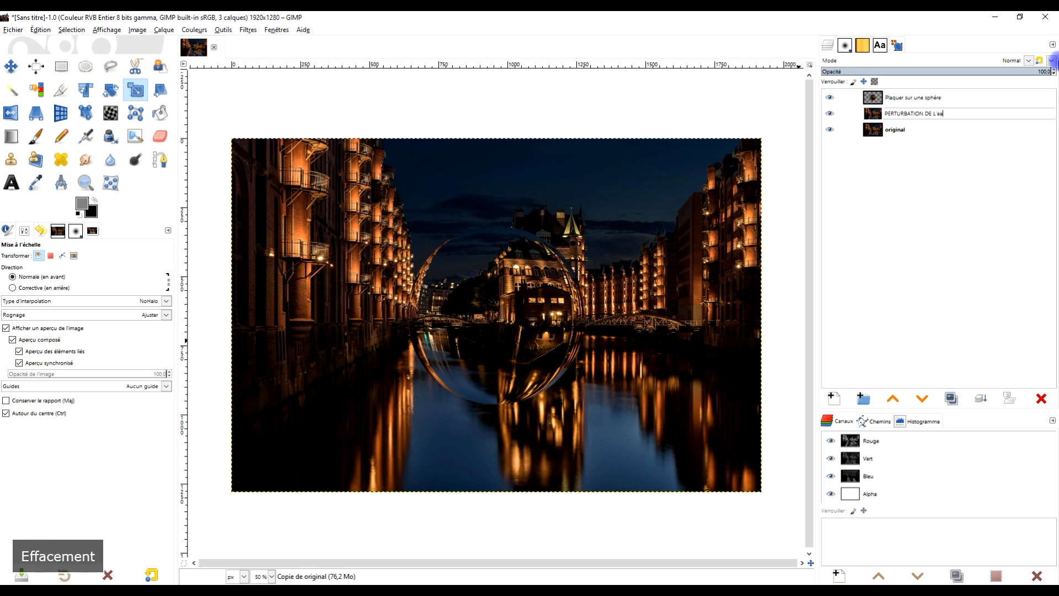
{"action": "type", "text": "EAU"}
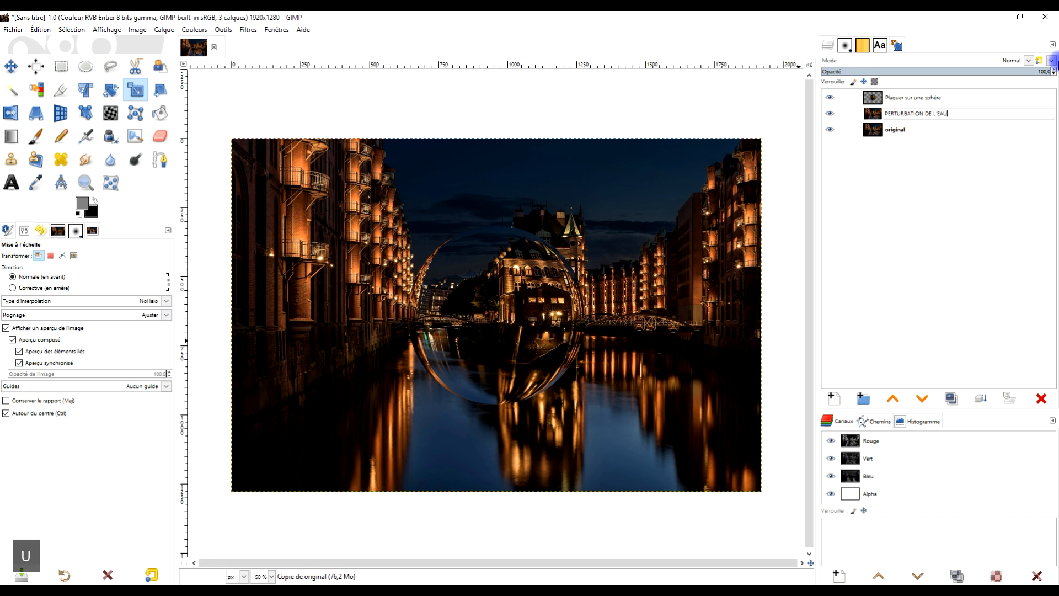
{"action": "key", "text": "Return"}
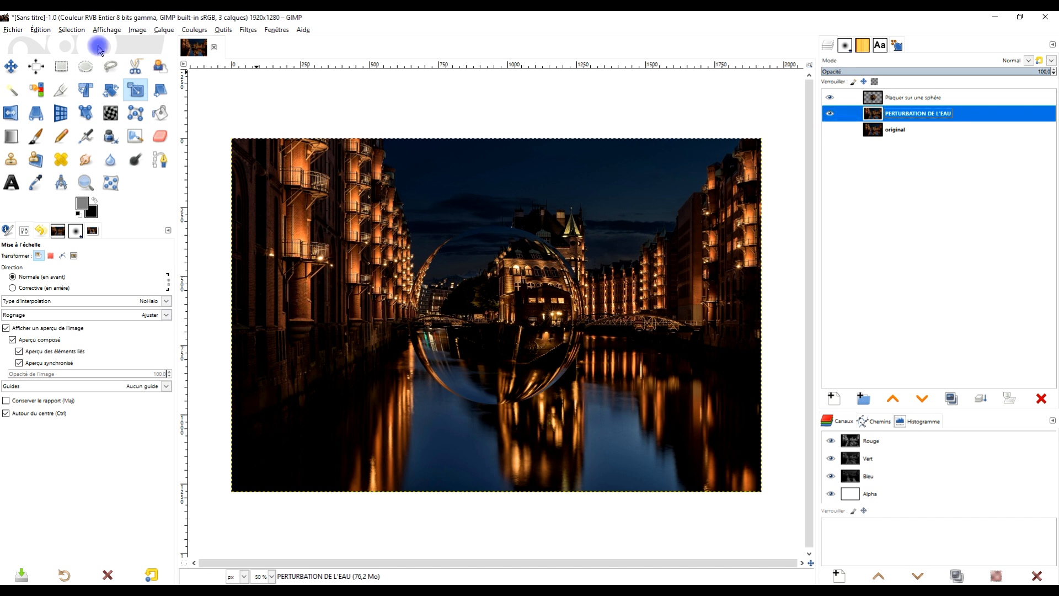
- Select everything above the water with a free polygonal selection that follows the waterline and closes outside the image edges
{"action": "left_click", "coordinate": [111, 65]}
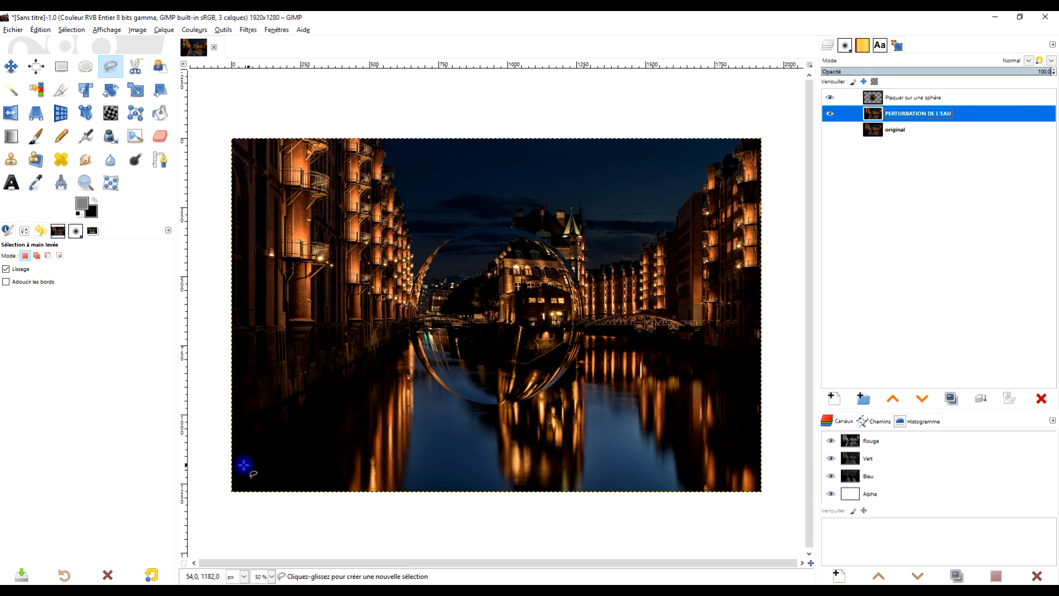
{"action": "left_click", "coordinate": [215, 472]}
{"action": "key", "text": "Escape"}
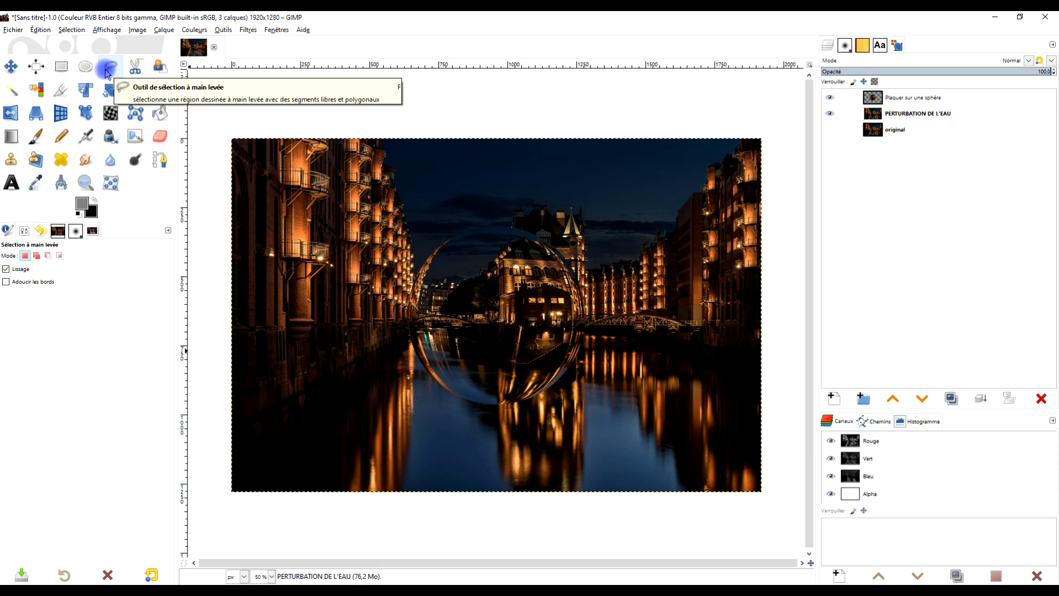
{"action": "left_click", "coordinate": [215, 473]}
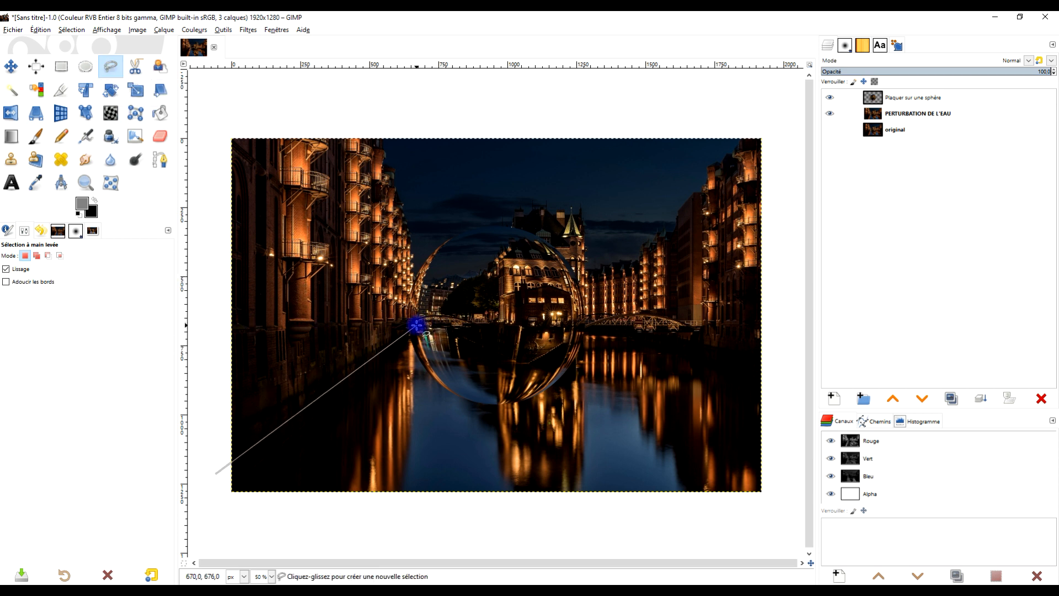
{"action": "left_click", "coordinate": [456, 325]}
{"action": "left_click", "coordinate": [526, 357]}
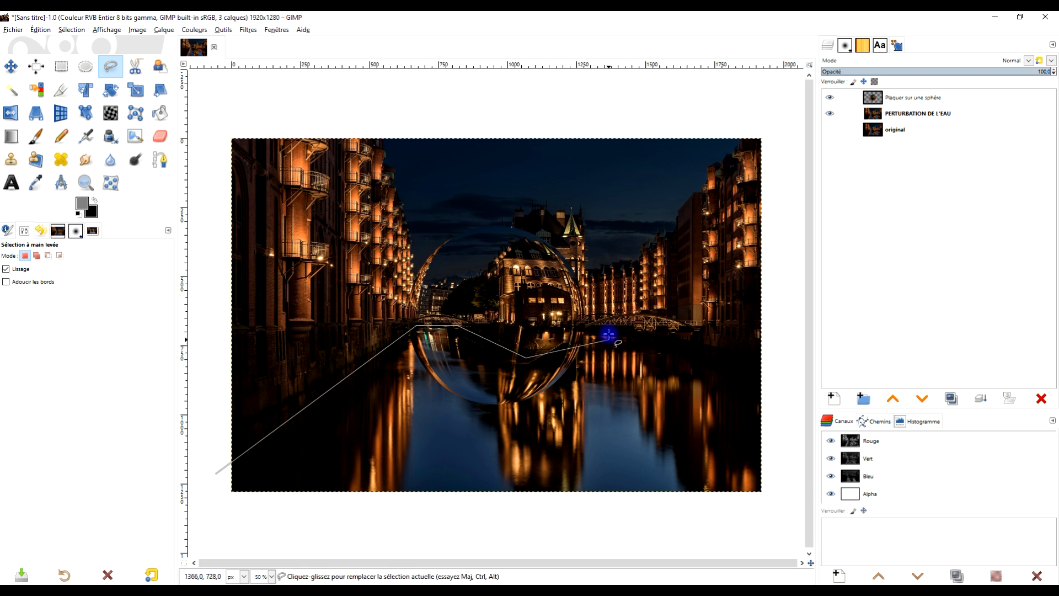
{"action": "left_click", "coordinate": [592, 337]}
{"action": "left_click", "coordinate": [680, 342]}
{"action": "left_click", "coordinate": [782, 365]}
{"action": "left_click", "coordinate": [770, 102]}
{"action": "left_click", "coordinate": [202, 117]}
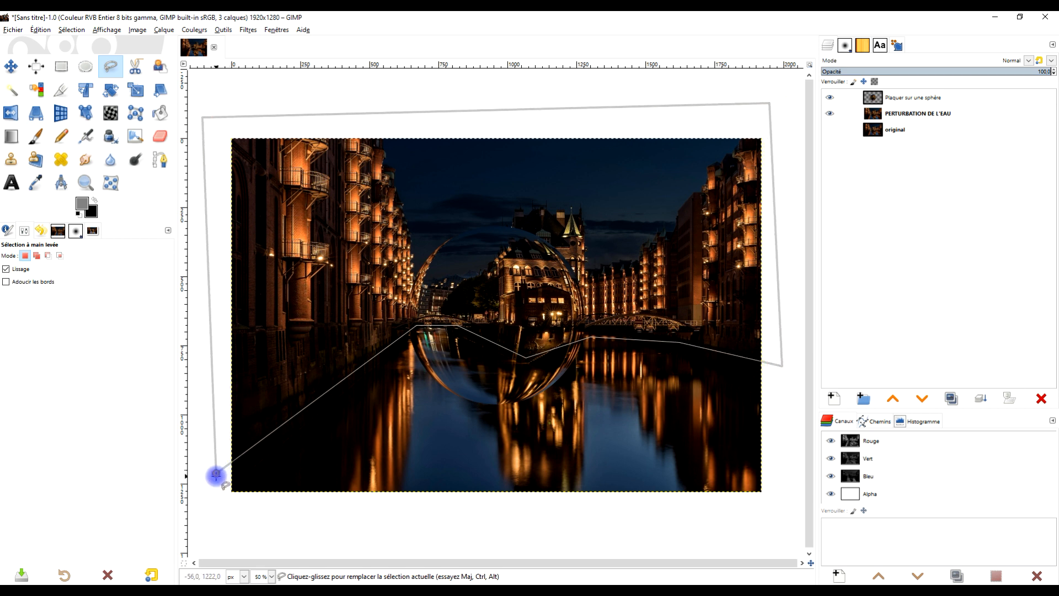
{"action": "key", "text": "Return"}
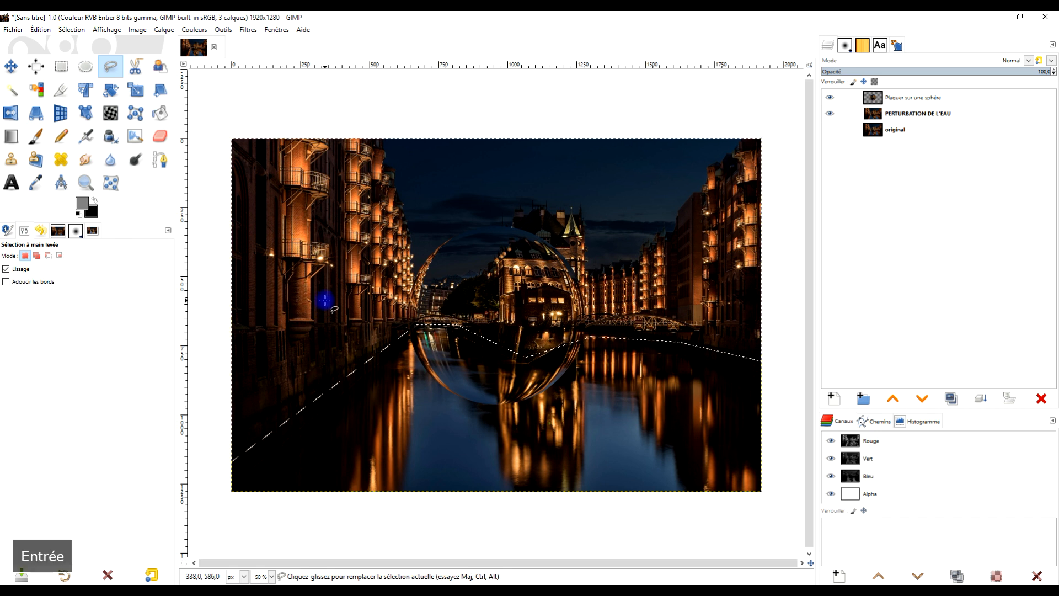
- Add an alpha channel to the PERTURBATION DE L'EAU layer and erase the selected area above the water to transparency
{"action": "left_click", "coordinate": [41, 30]}
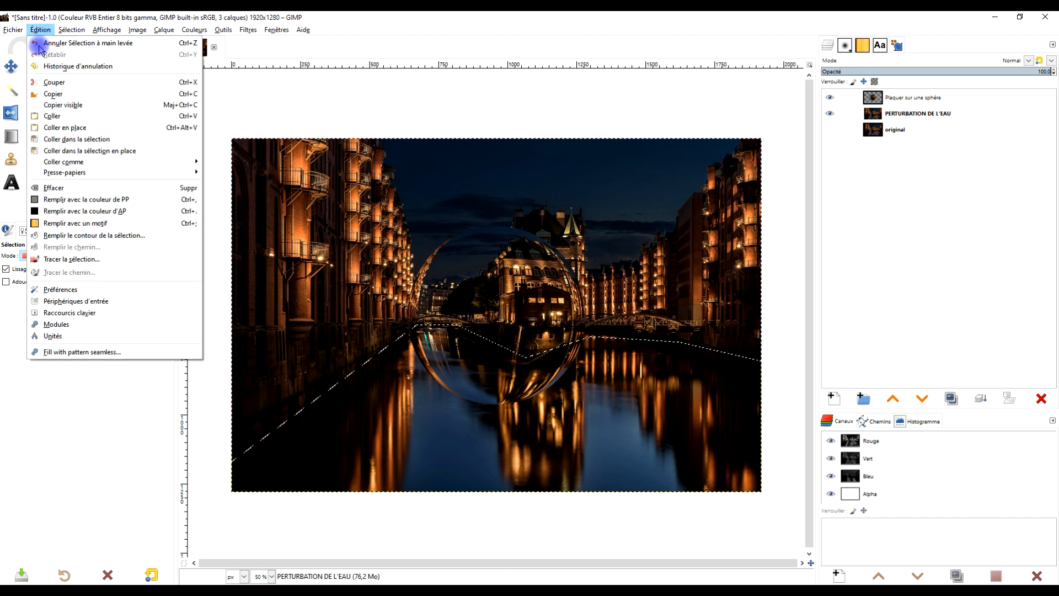
{"action": "left_click", "coordinate": [87, 188]}
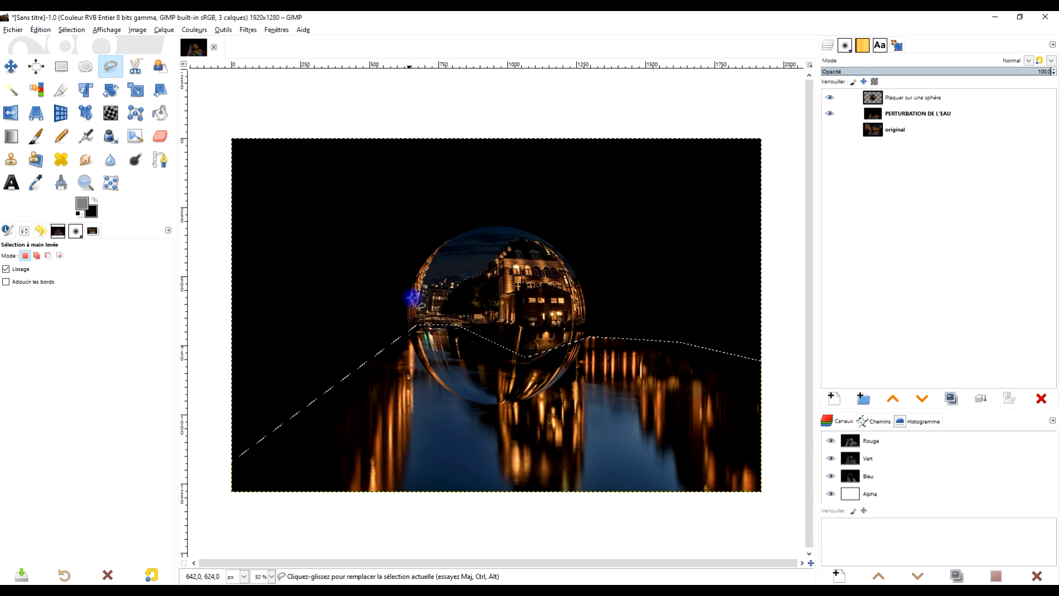
{"action": "right_click", "coordinate": [944, 113]}
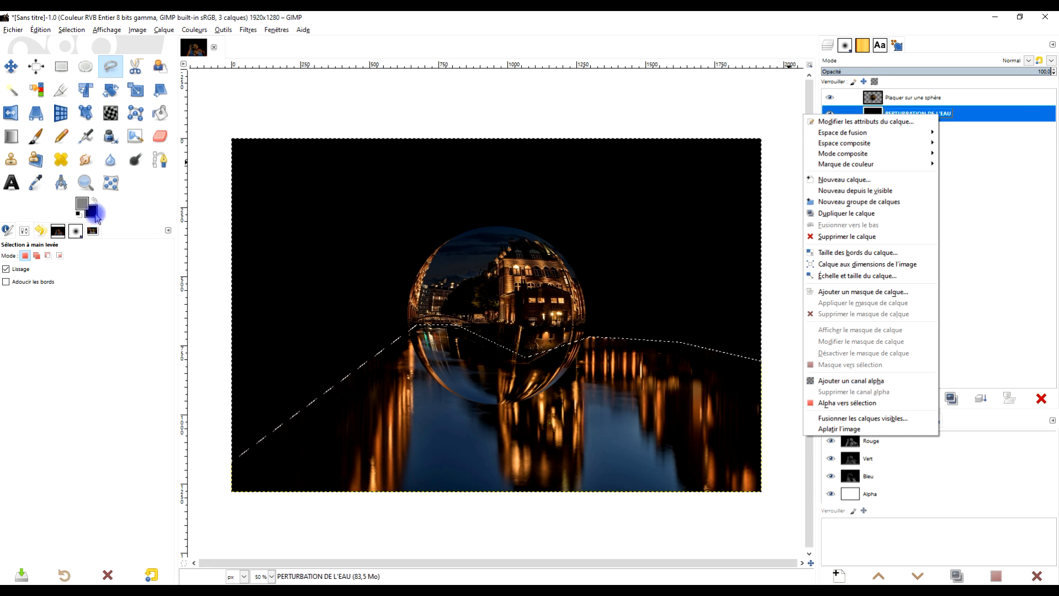
{"action": "left_click", "coordinate": [853, 382]}
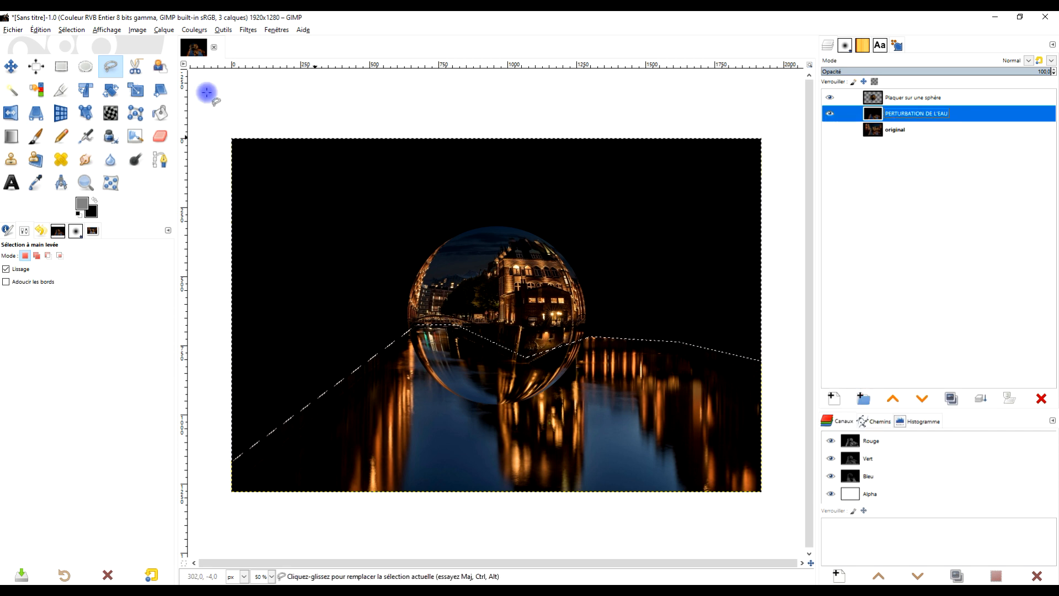
{"action": "left_click", "coordinate": [40, 30]}
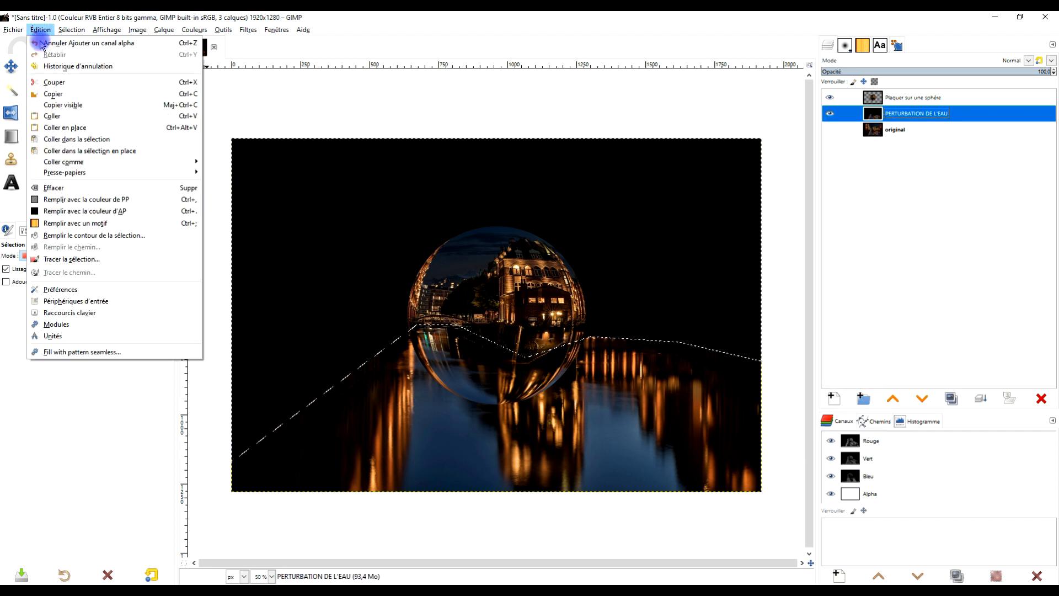
{"action": "left_click", "coordinate": [81, 189]}
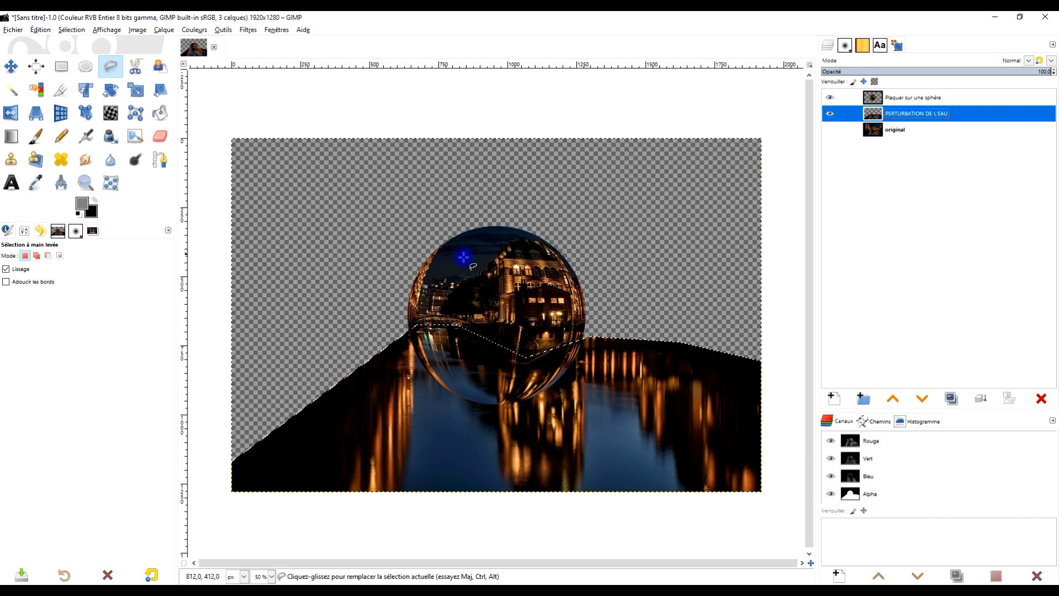
- Deselect everything and make the original layer visible
{"action": "left_click", "coordinate": [61, 66]}
{"action": "left_click", "coordinate": [72, 30]}
{"action": "left_click", "coordinate": [78, 52]}
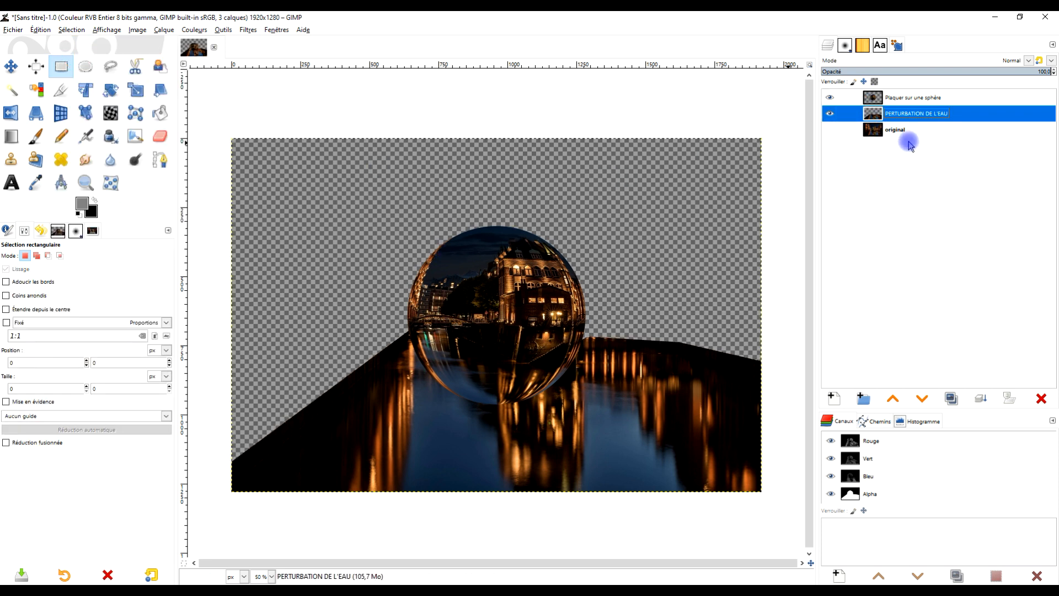
{"action": "left_click", "coordinate": [830, 130]}
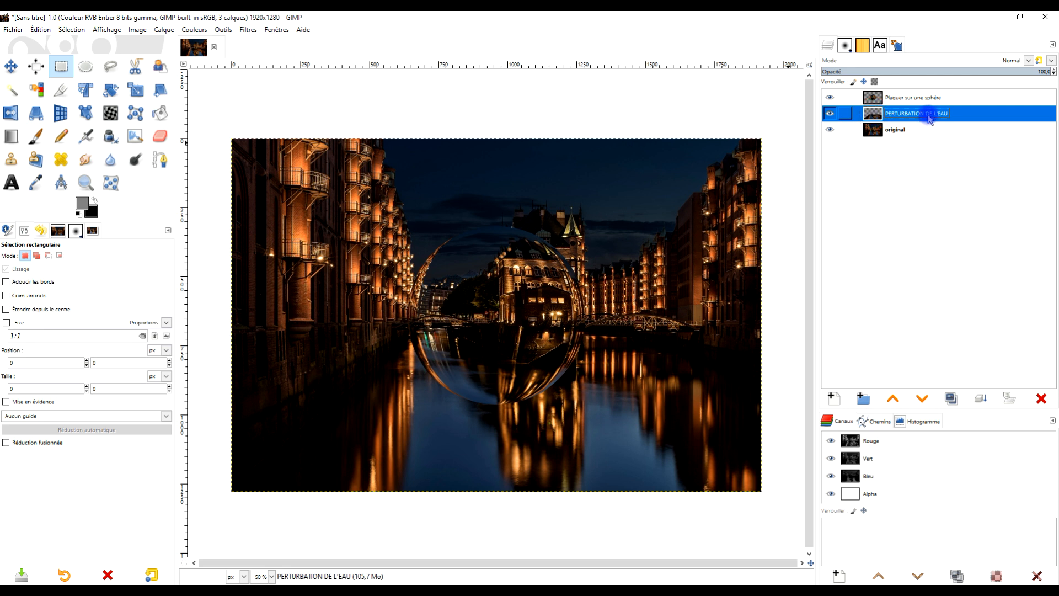
- Draw an elliptical selection of about 1386 x 256 px on the water around the sphere's base, positioned at about 292, 842
{"action": "left_click", "coordinate": [86, 66]}
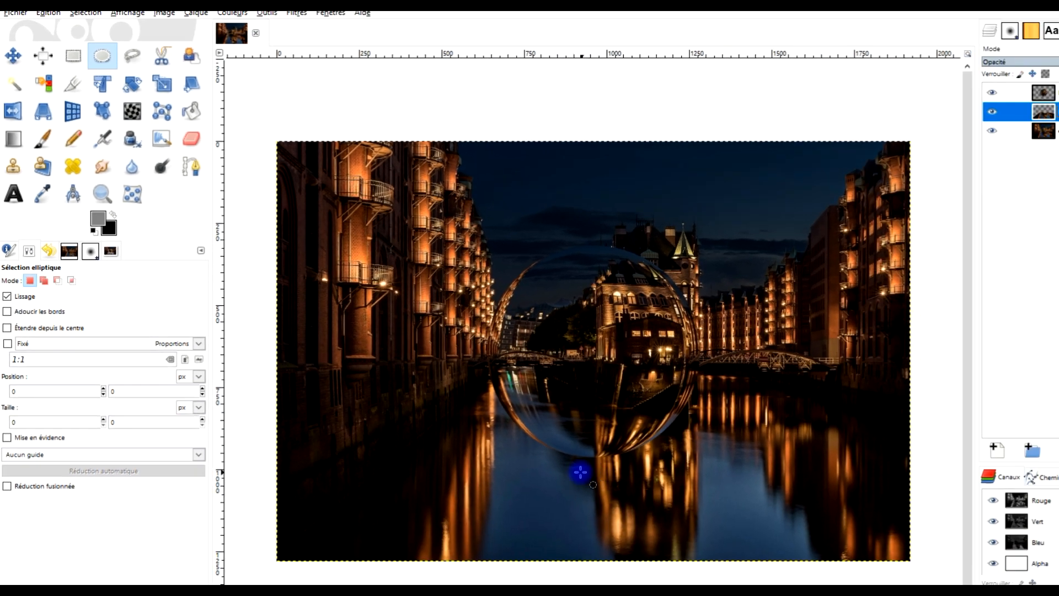
{"action": "left_click_drag", "start_coordinate": [557, 469], "coordinate": [885, 532]}
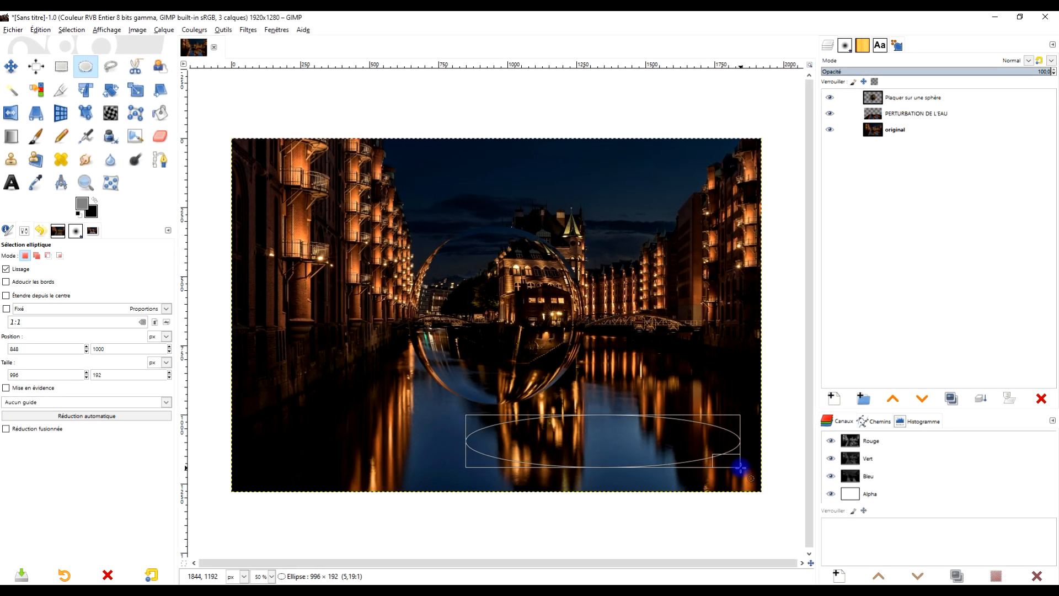
{"action": "left_click_drag", "start_coordinate": [740, 468], "coordinate": [741, 463]}
{"action": "left_click_drag", "start_coordinate": [668, 446], "coordinate": [570, 401]}
{"action": "left_click_drag", "start_coordinate": [372, 418], "coordinate": [294, 436]}
{"action": "left_click_drag", "start_coordinate": [501, 406], "coordinate": [559, 412]}
{"action": "left_click_drag", "start_coordinate": [687, 432], "coordinate": [716, 443]}
{"action": "left_click_drag", "start_coordinate": [640, 402], "coordinate": [626, 405]}
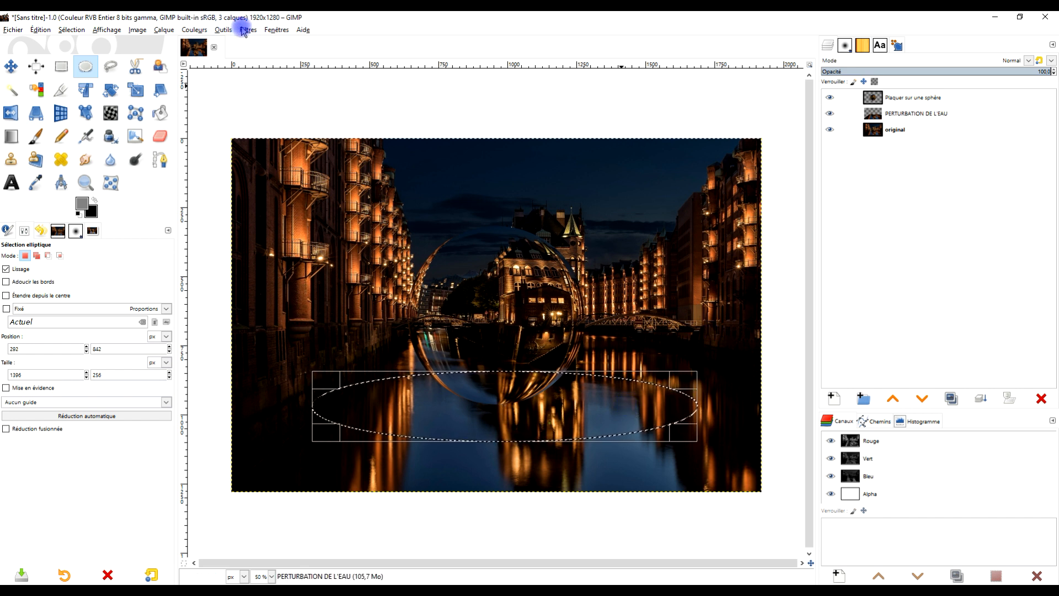
- Start the Vagues distortion filter on the PERTURBATION DE L'EAU layer and set its proportions to about 9.628
{"action": "left_click", "coordinate": [915, 116]}
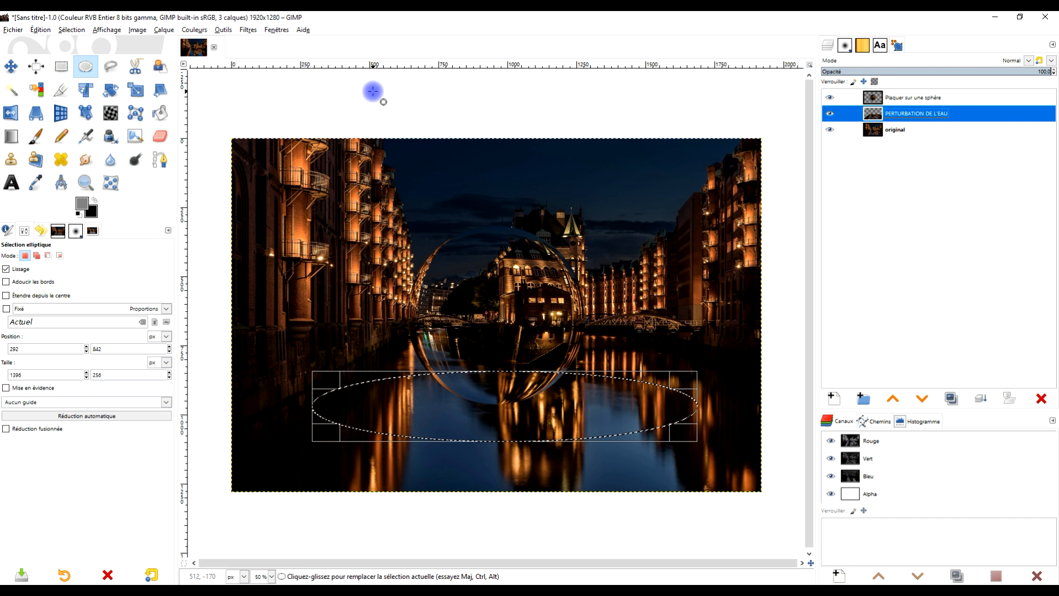
{"action": "left_click", "coordinate": [248, 30]}
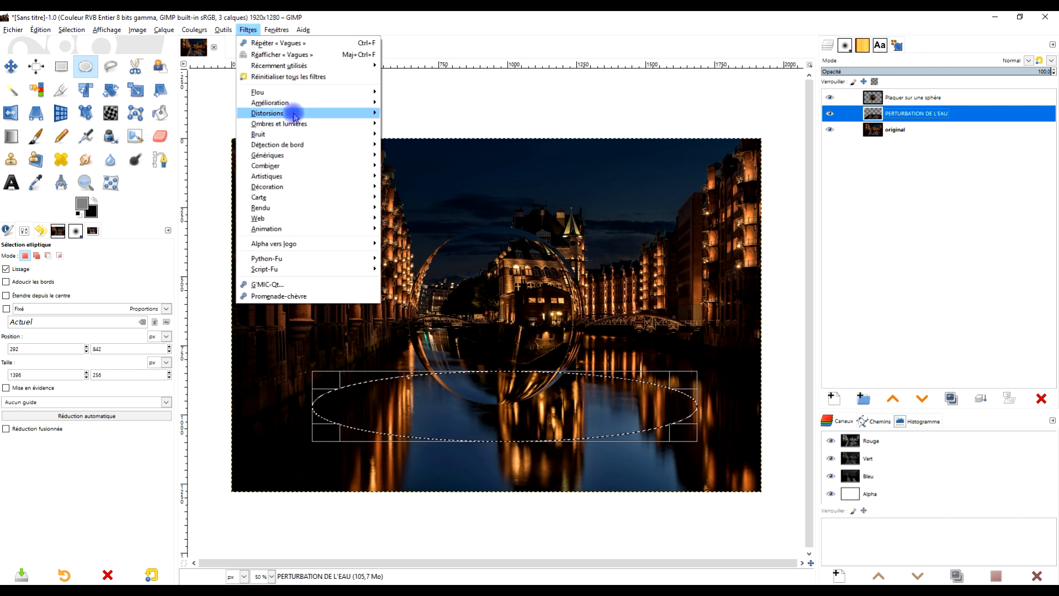
{"action": "mouse_move", "coordinate": [303, 117]}
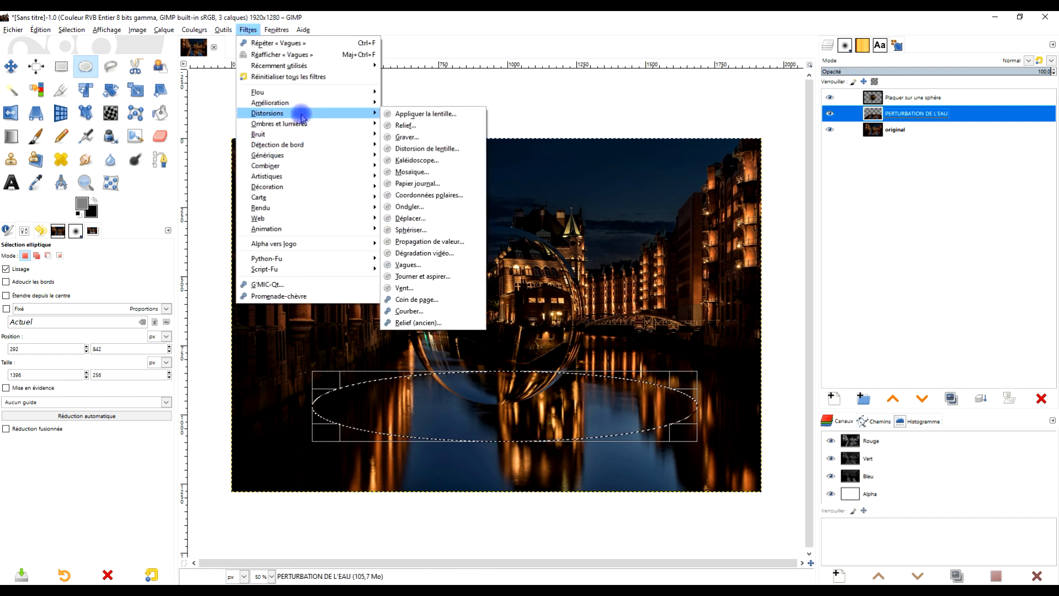
{"action": "left_click", "coordinate": [425, 265]}
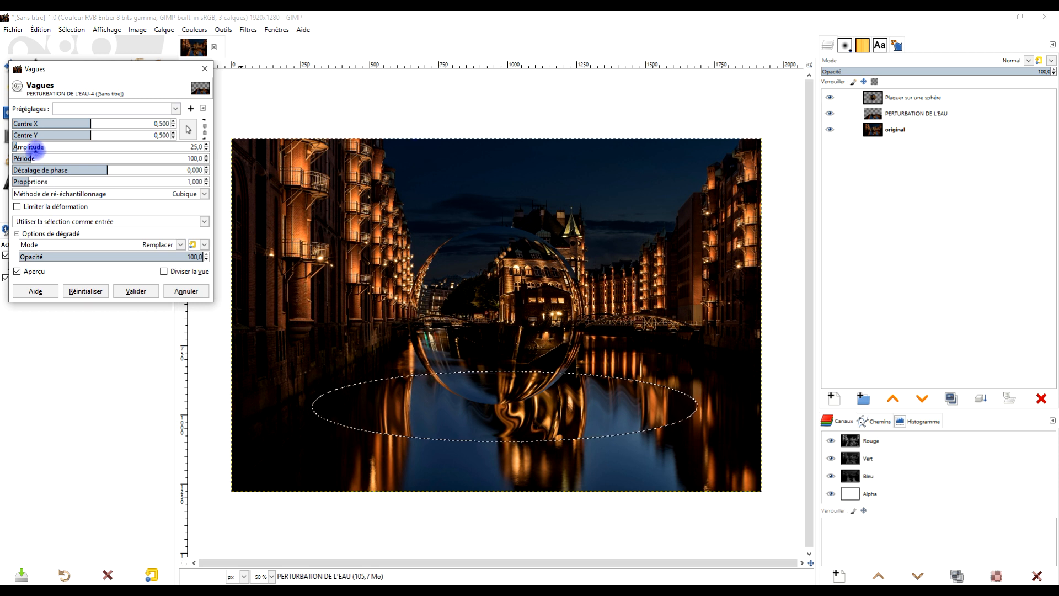
{"action": "left_click_drag", "start_coordinate": [34, 184], "coordinate": [176, 183]}
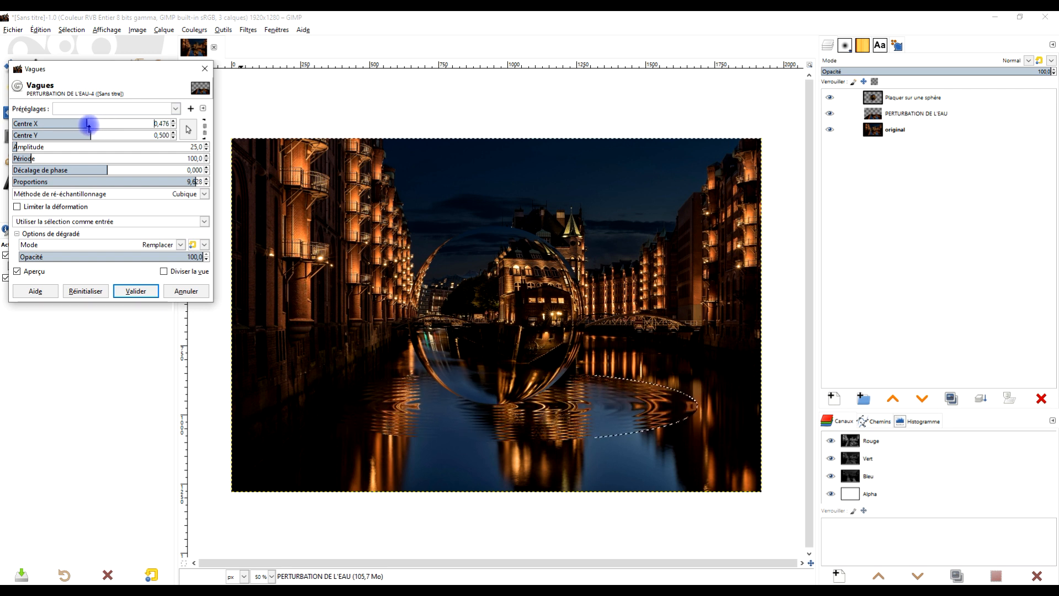
- Set the wave amplitude to about 127.2, phase shift to -0.202 and centre X to 0.448, and apply the filter
{"action": "left_click", "coordinate": [21, 146]}
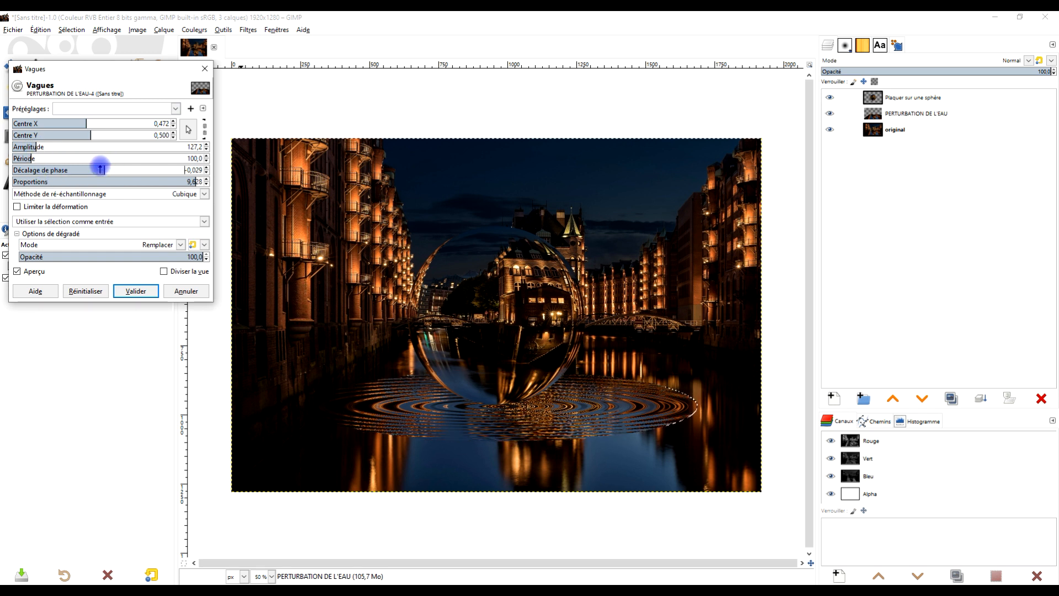
{"action": "left_click_drag", "start_coordinate": [89, 168], "coordinate": [103, 168]}
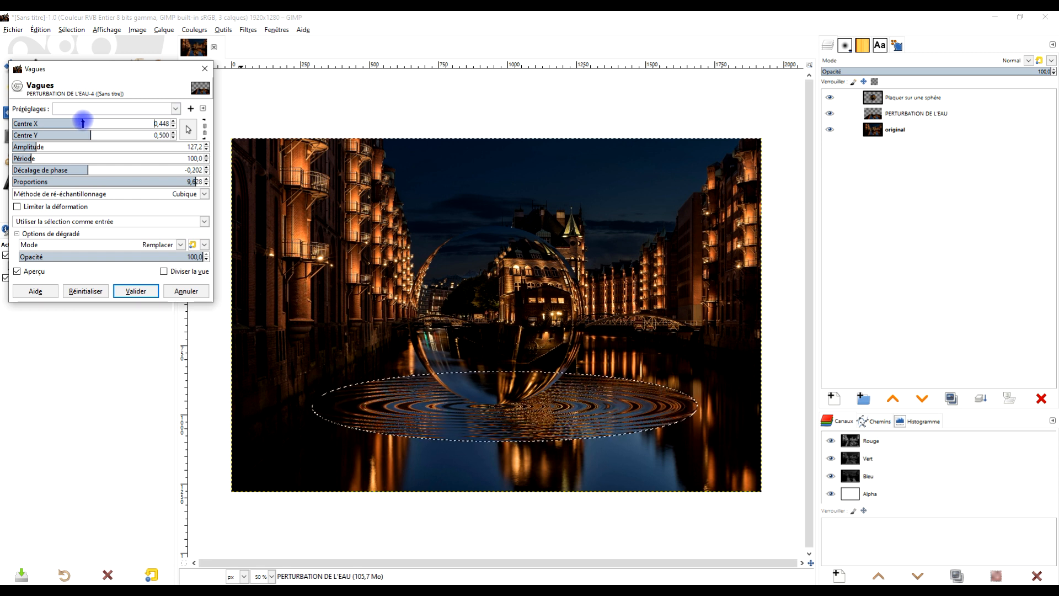
{"action": "left_click", "coordinate": [136, 291]}
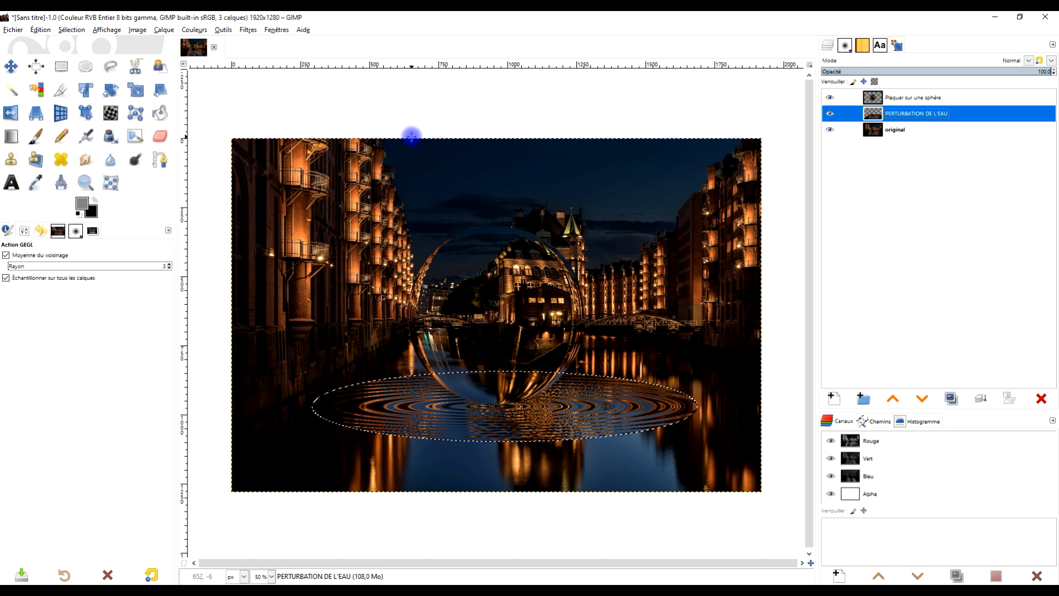
- Remove the elliptical selection and toggle the visibility of the original layer
{"action": "left_click", "coordinate": [71, 30]}
{"action": "left_click", "coordinate": [83, 54]}
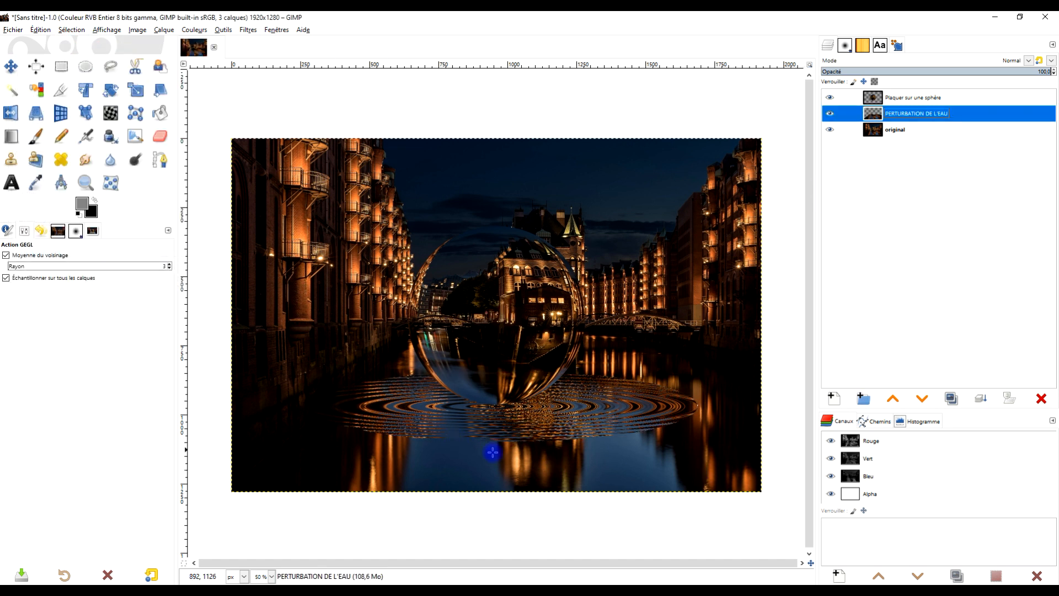
{"action": "left_click", "coordinate": [887, 177]}
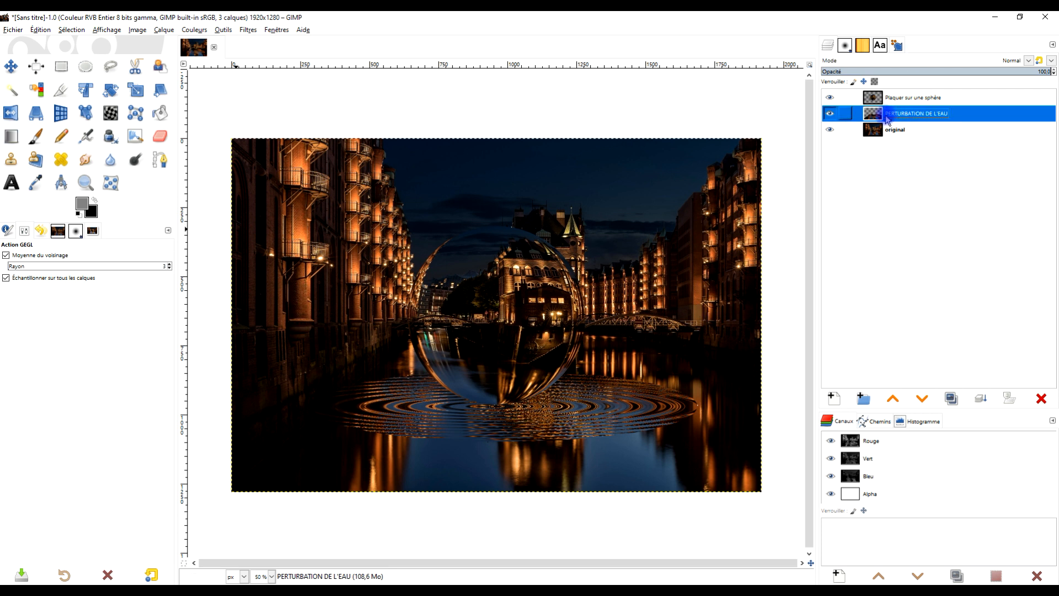
{"action": "left_click", "coordinate": [830, 129]}
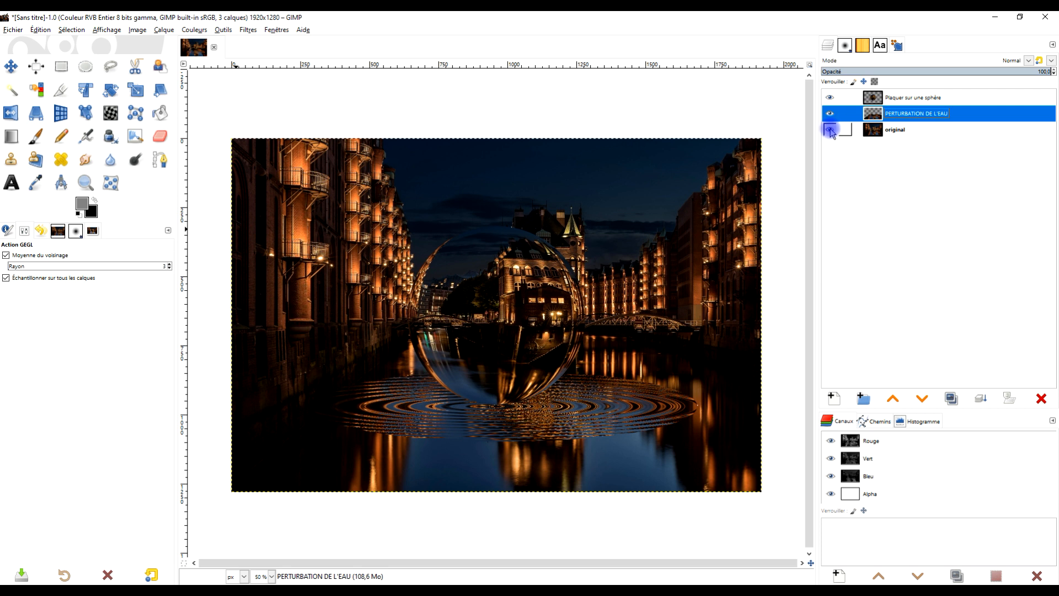
- Add a white, full-opacity layer mask to the PERTURBATION DE L'EAU layer
{"action": "left_click", "coordinate": [874, 120]}
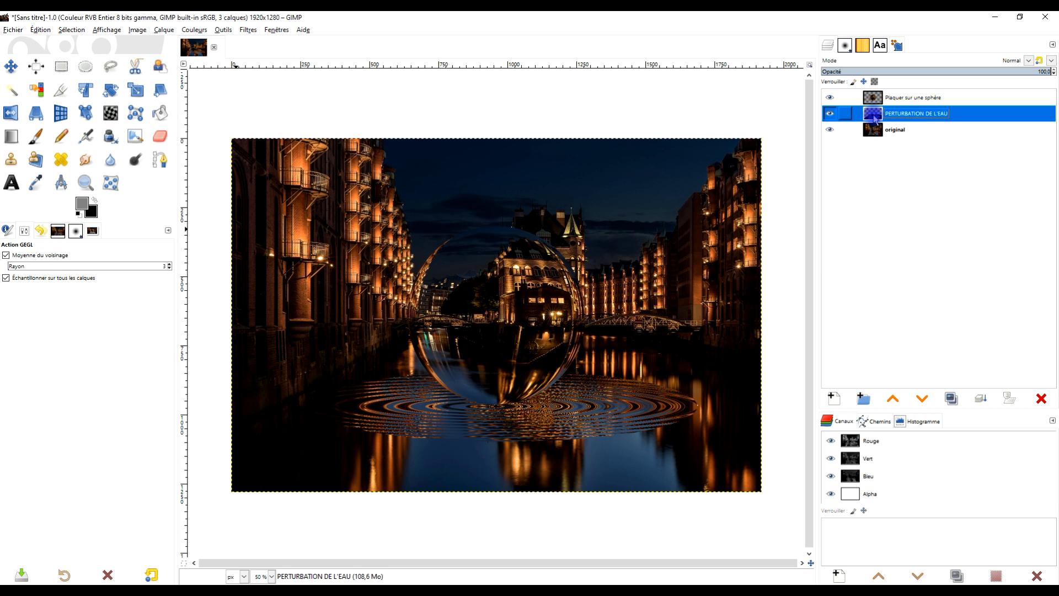
{"action": "right_click", "coordinate": [875, 119]}
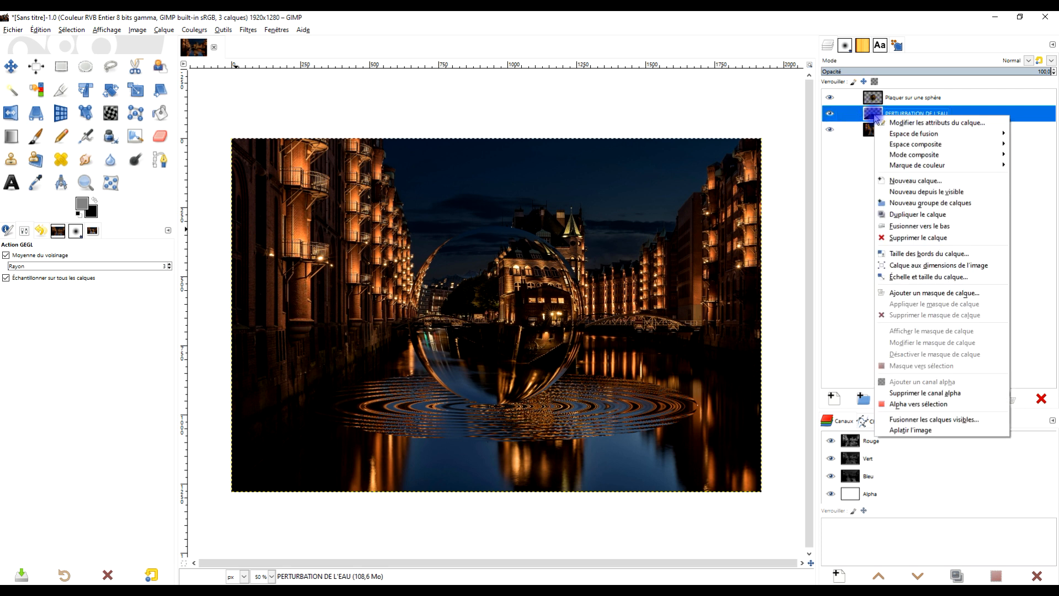
{"action": "left_click", "coordinate": [980, 87]}
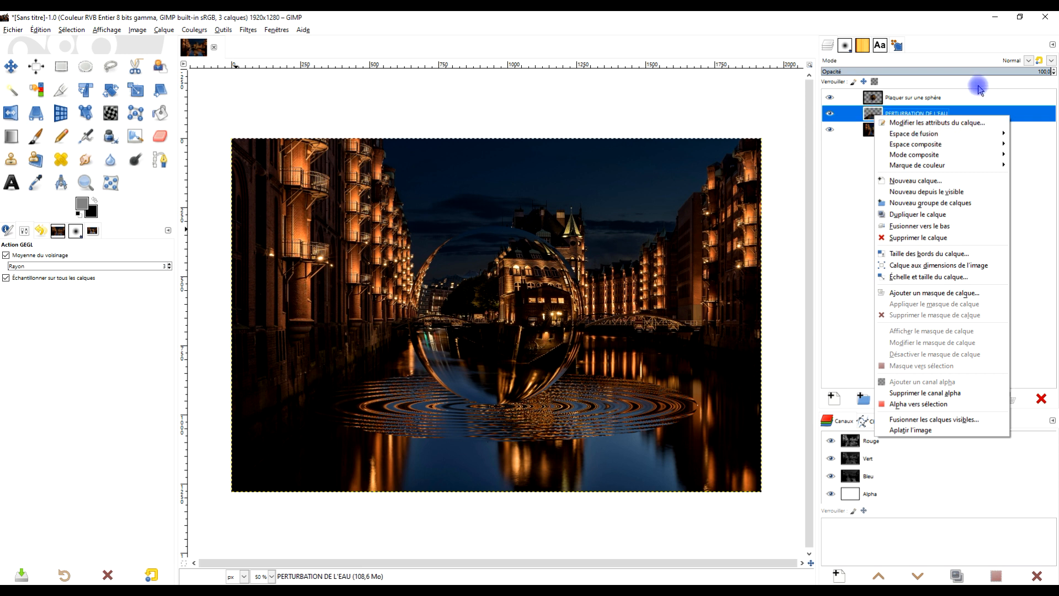
{"action": "left_click", "coordinate": [950, 296]}
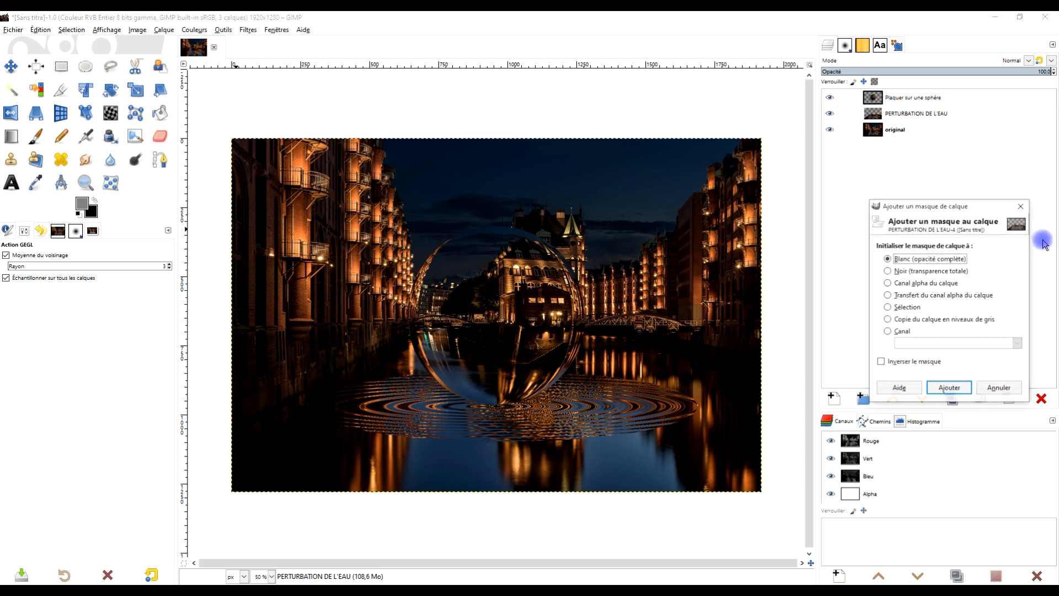
{"action": "left_click", "coordinate": [954, 389]}
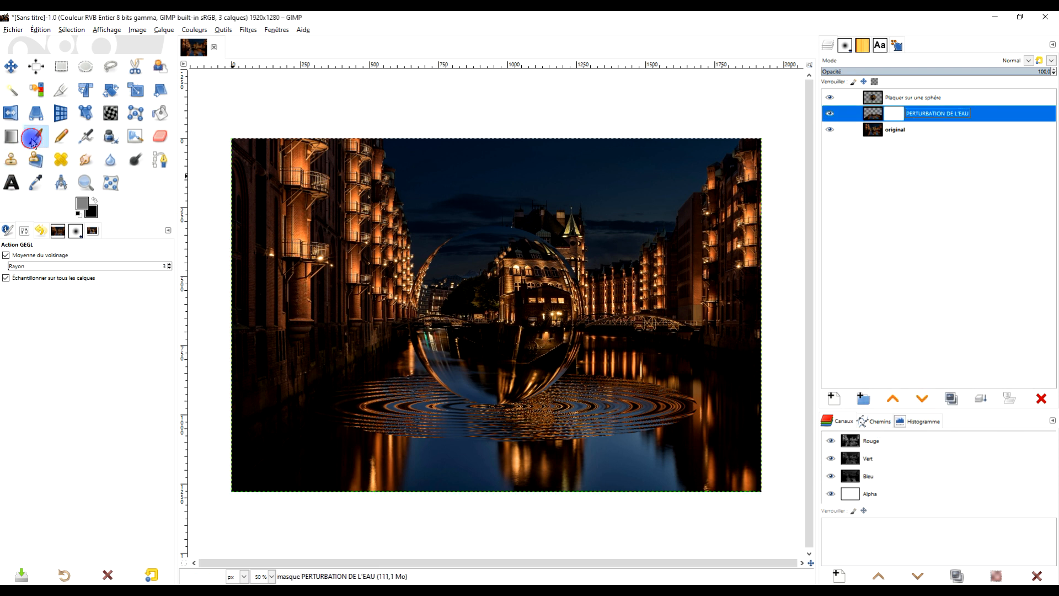
- Paint black on the PERTURBATION DE L'EAU mask along the ripples' lower edge, using the Paintbrush with the 2. Hardness 025 brush
{"action": "left_click", "coordinate": [31, 139]}
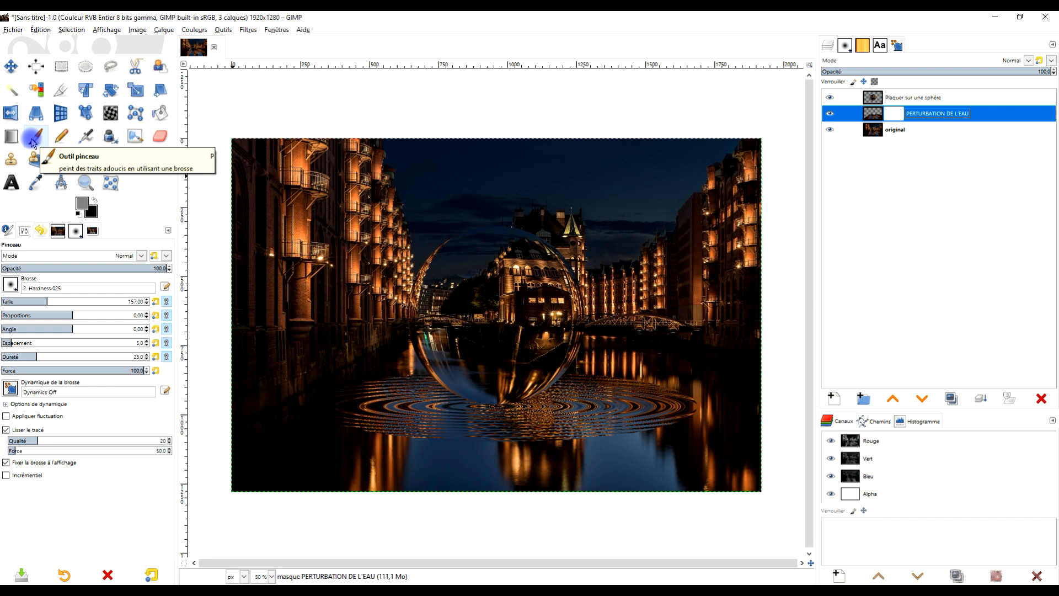
{"action": "left_click", "coordinate": [78, 213]}
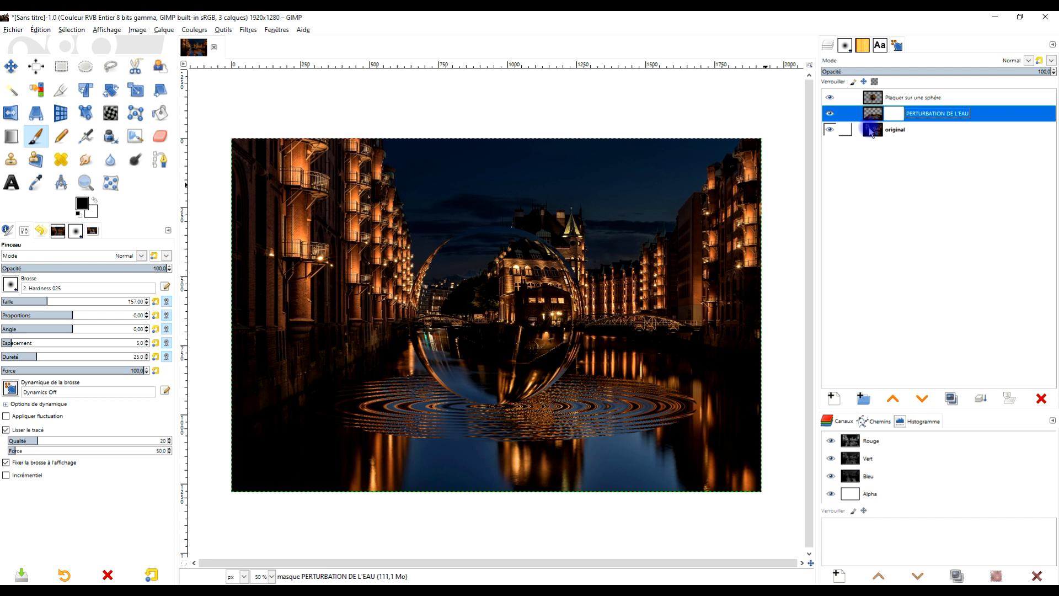
{"action": "scroll", "coordinate": [520, 464], "scroll_direction": "up", "scroll_amount": 3}
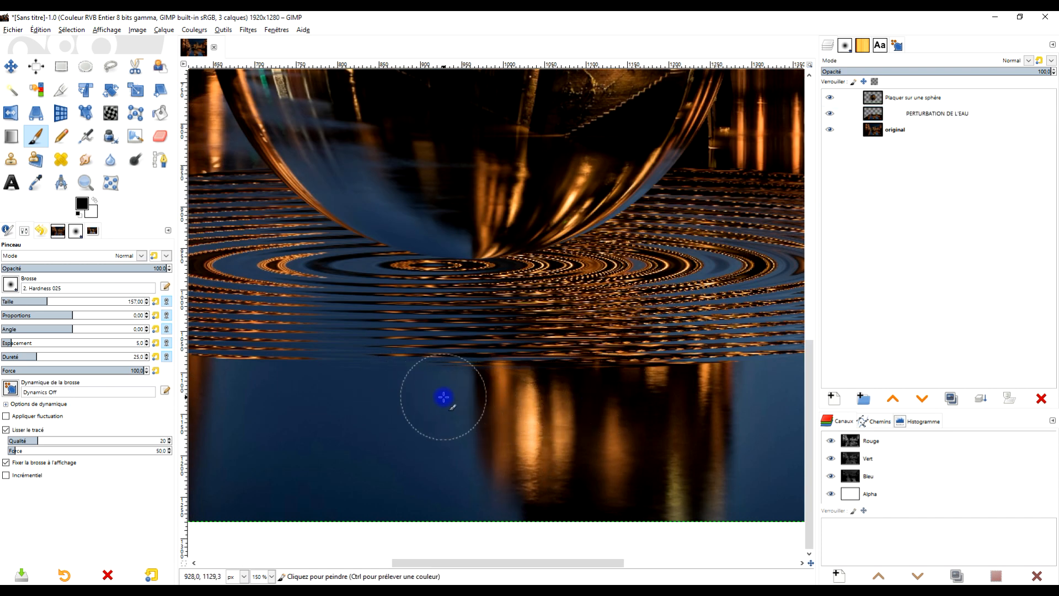
{"action": "left_click_drag", "start_coordinate": [732, 416], "coordinate": [420, 427]}
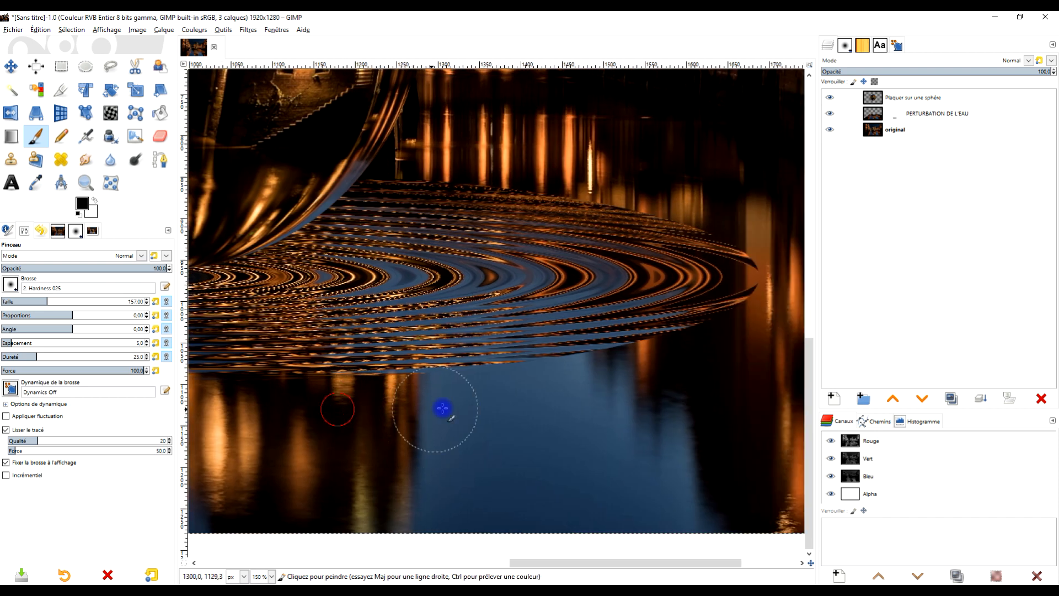
{"action": "left_click", "coordinate": [11, 284]}
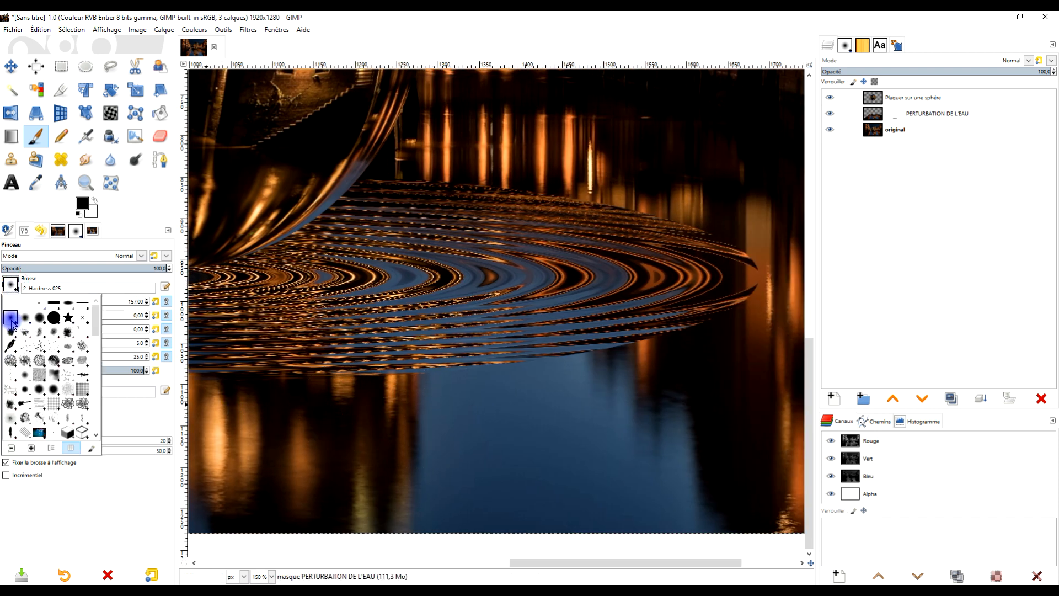
{"action": "left_click", "coordinate": [342, 445]}
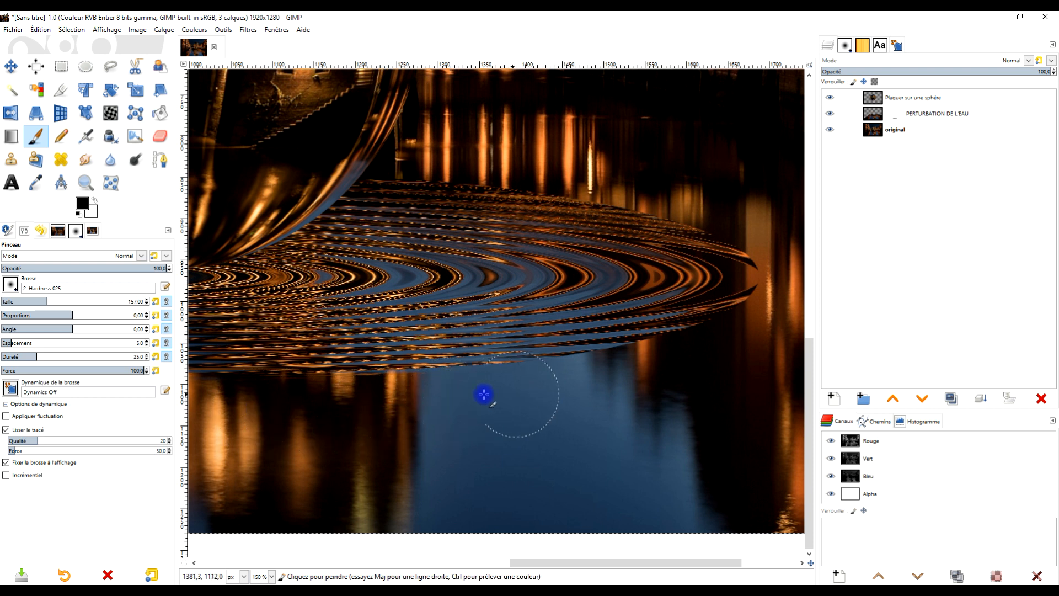
{"action": "mouse_move", "coordinate": [444, 398]}
{"action": "left_mouse_down"}
{"action": "mouse_move", "coordinate": [647, 384]}
{"action": "mouse_move", "coordinate": [720, 354]}
{"action": "left_mouse_up"}
{"action": "mouse_move", "coordinate": [721, 364]}
{"action": "left_mouse_down"}
{"action": "mouse_move", "coordinate": [570, 468]}
{"action": "mouse_move", "coordinate": [631, 415]}
{"action": "mouse_move", "coordinate": [629, 346]}
{"action": "mouse_move", "coordinate": [628, 421]}
{"action": "mouse_move", "coordinate": [587, 443]}
{"action": "mouse_move", "coordinate": [629, 367]}
{"action": "mouse_move", "coordinate": [626, 336]}
{"action": "mouse_move", "coordinate": [681, 356]}
{"action": "mouse_move", "coordinate": [720, 406]}
{"action": "left_mouse_up"}
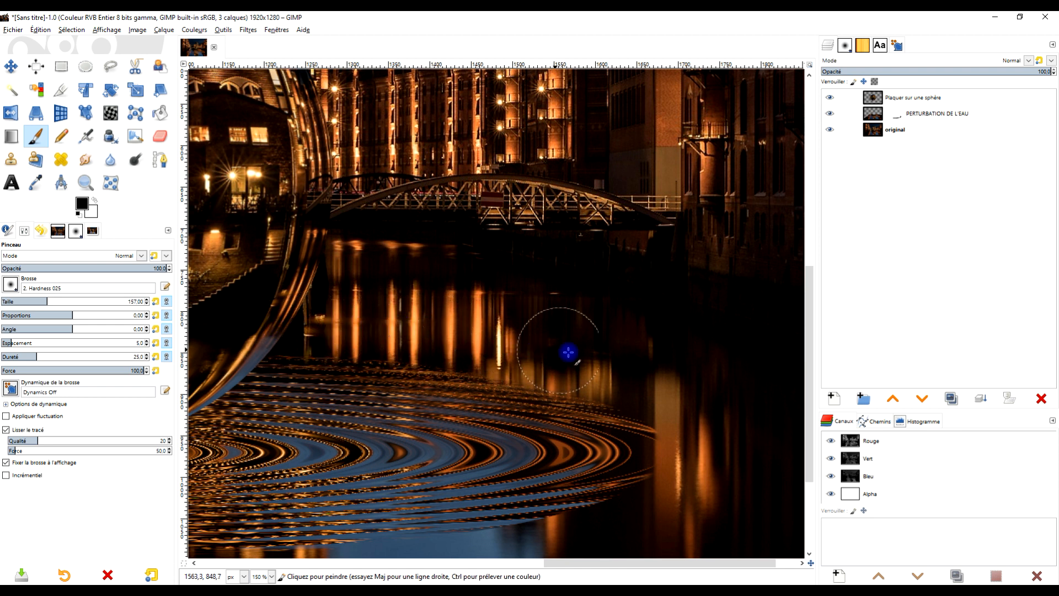
- Continue painting the mask black around the ripples' outer right end to blend them into the water
{"action": "scroll", "coordinate": [690, 428], "scroll_direction": "down", "scroll_amount": 2}
{"action": "left_click_drag", "start_coordinate": [691, 454], "coordinate": [742, 389]}
{"action": "mouse_move", "coordinate": [316, 425]}
{"action": "left_mouse_down"}
{"action": "mouse_move", "coordinate": [440, 454]}
{"action": "mouse_move", "coordinate": [315, 436]}
{"action": "left_mouse_up"}
{"action": "scroll", "coordinate": [693, 444], "scroll_direction": "up", "scroll_amount": 1}
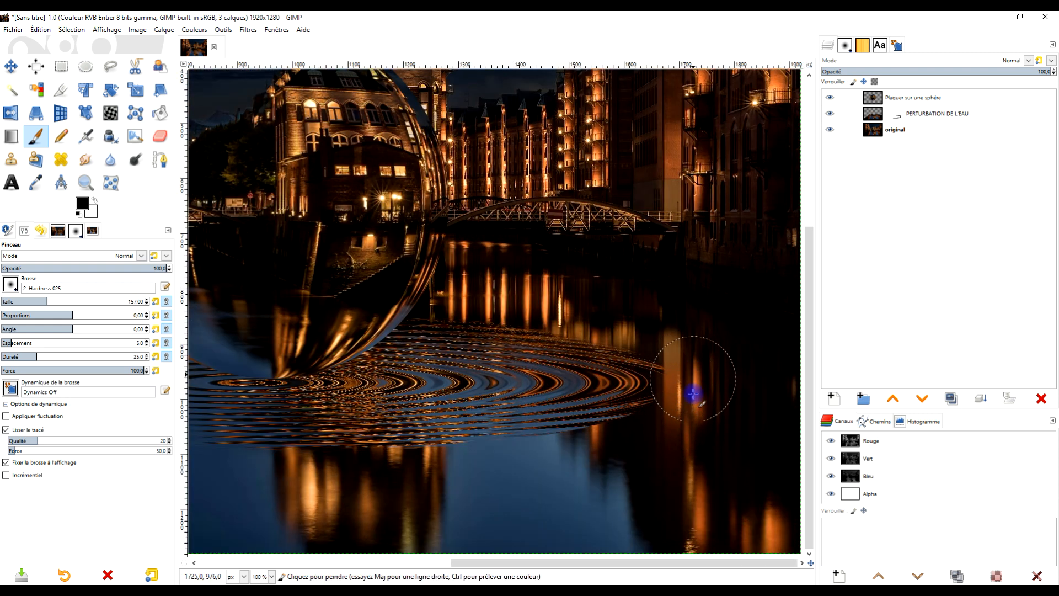
{"action": "scroll", "coordinate": [695, 400], "scroll_direction": "up", "scroll_amount": 3}
{"action": "left_click_drag", "start_coordinate": [650, 449], "coordinate": [710, 414]}
{"action": "scroll", "coordinate": [695, 409], "scroll_direction": "down", "scroll_amount": 2}
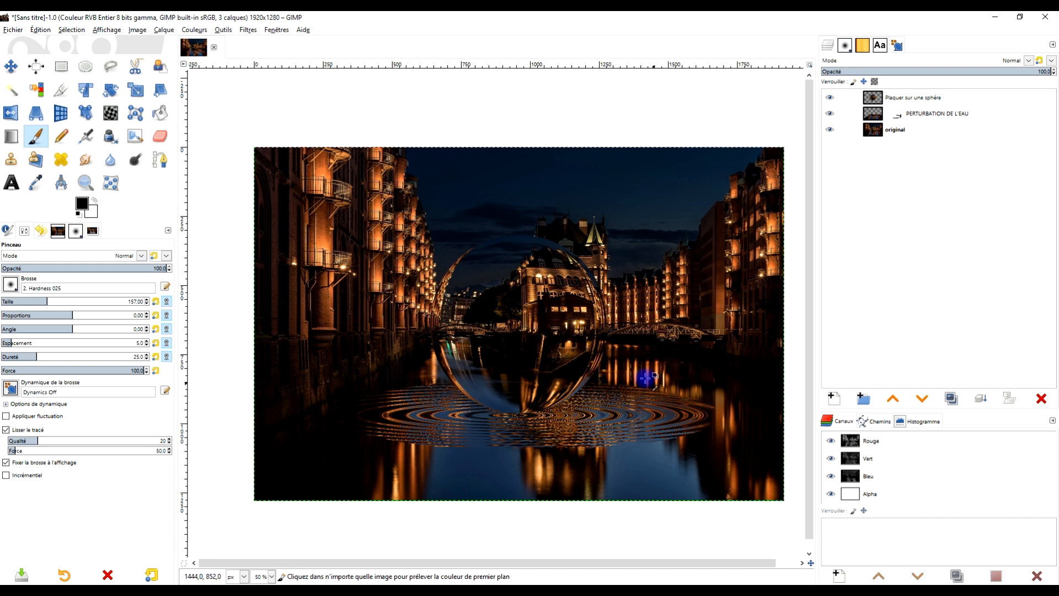
{"action": "scroll", "coordinate": [637, 377], "scroll_direction": "up", "scroll_amount": 1}
{"action": "scroll", "coordinate": [610, 414], "scroll_direction": "down", "scroll_amount": 1}
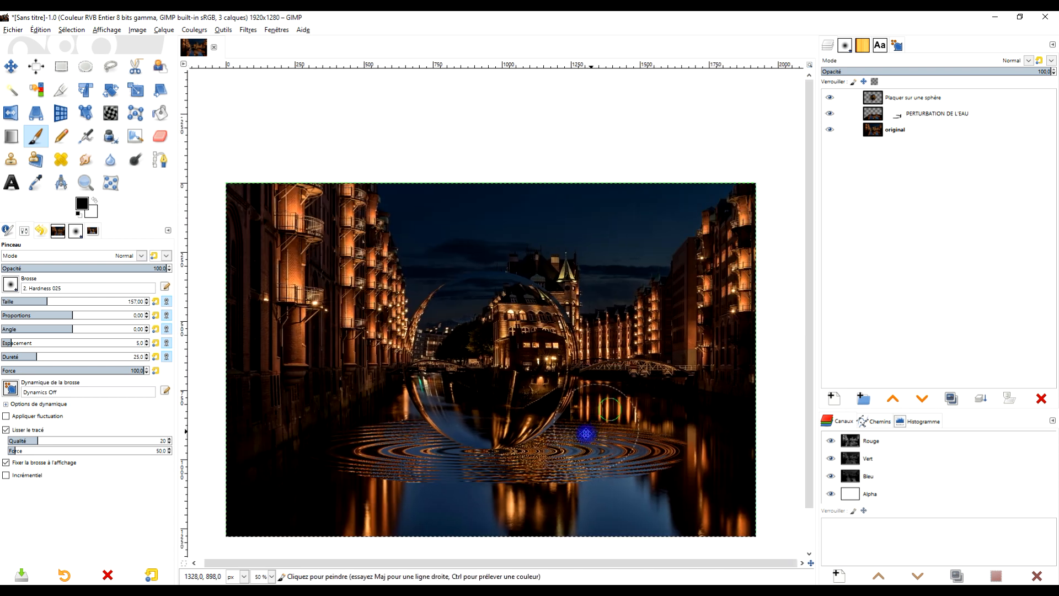
- Create a transparent 1920 x 1280 px layer named bordure above the Plaquer sur une sphère layer
{"action": "left_click", "coordinate": [889, 99]}
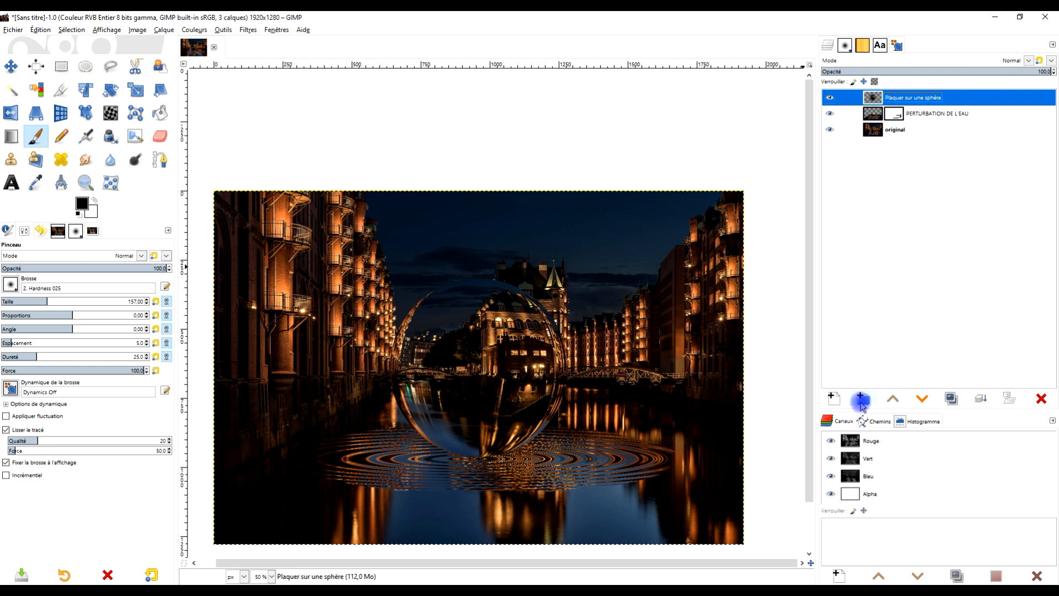
{"action": "left_click", "coordinate": [836, 399]}
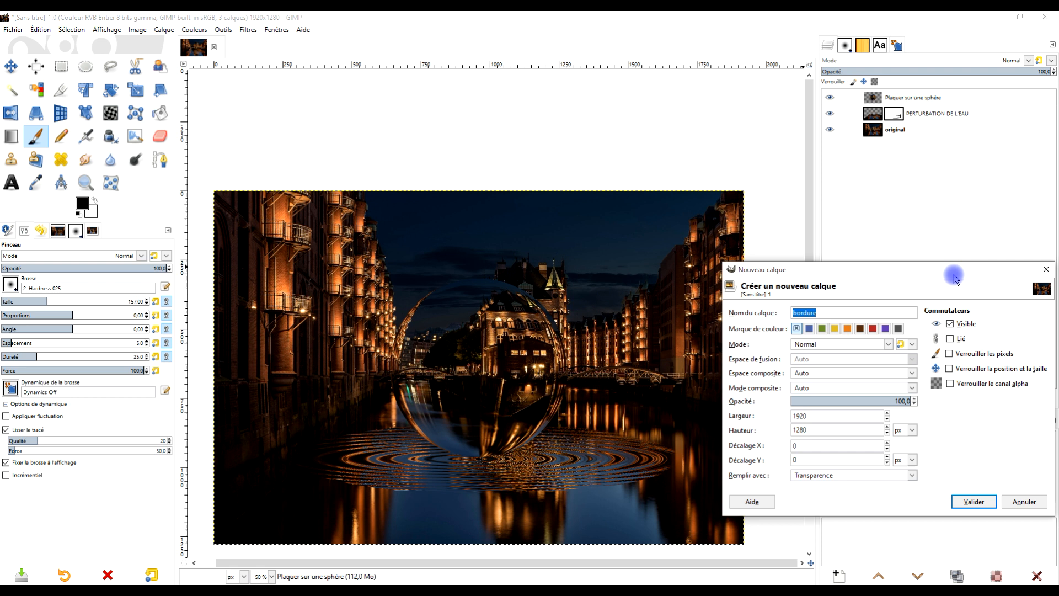
{"action": "left_click", "coordinate": [821, 312]}
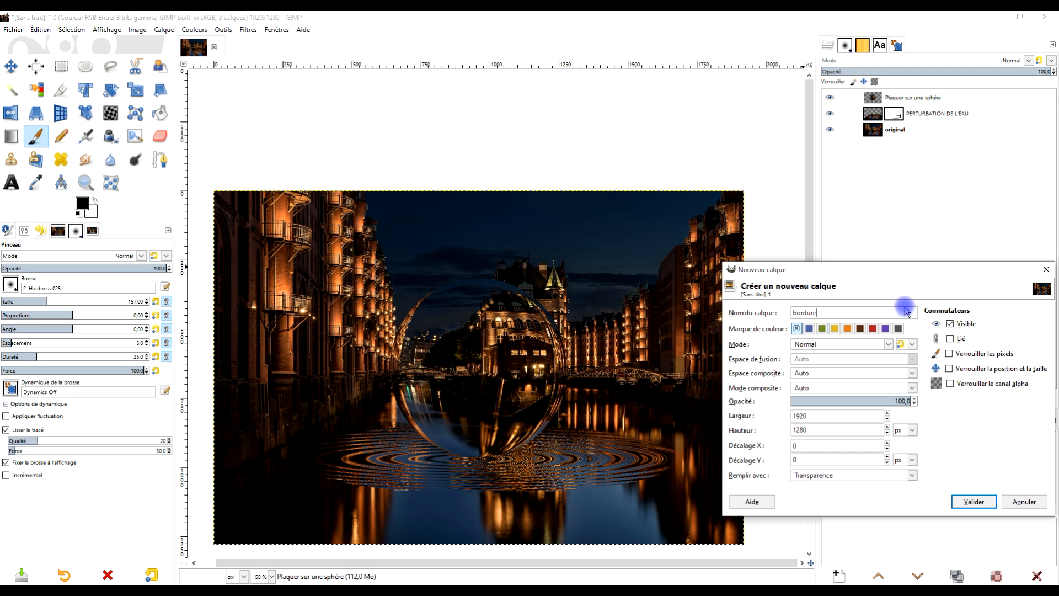
{"action": "left_click", "coordinate": [969, 501]}
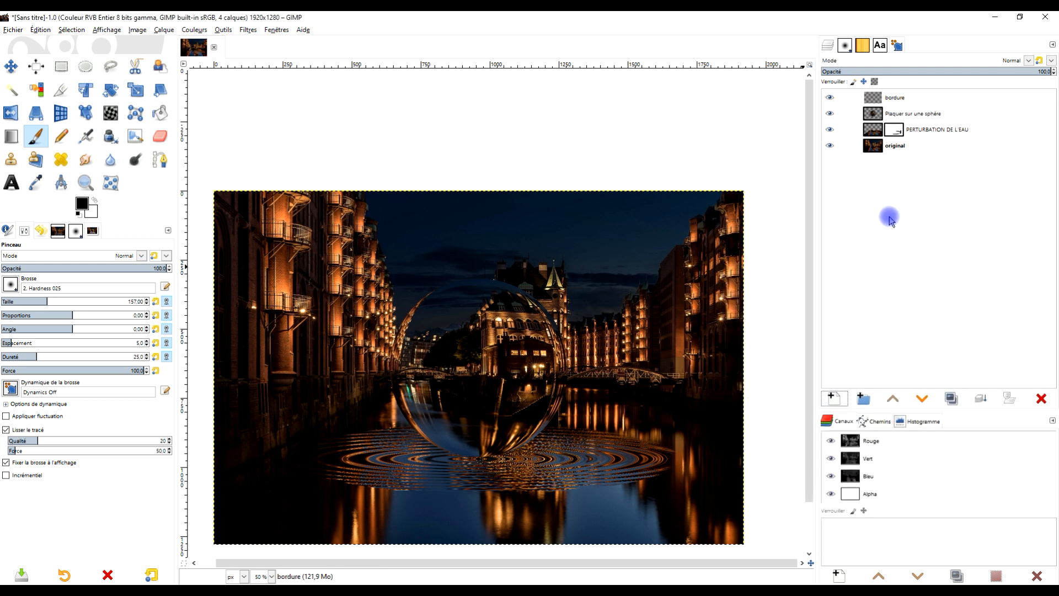
- Create a transparent layer named LUMIERE above the bordure layer
{"action": "double_click", "coordinate": [918, 341]}
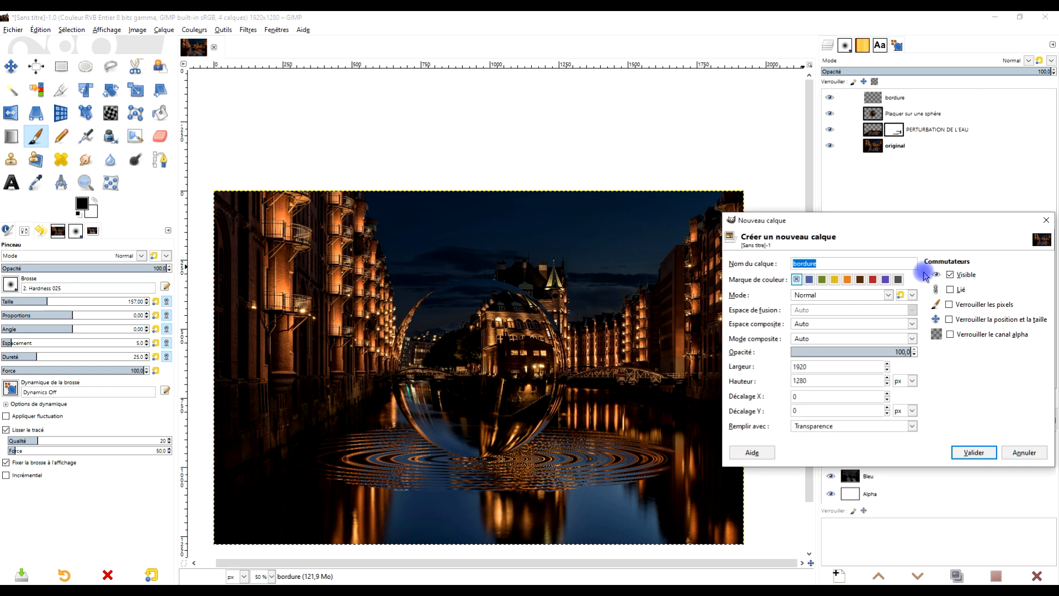
{"action": "type", "text": "LUMIERE"}
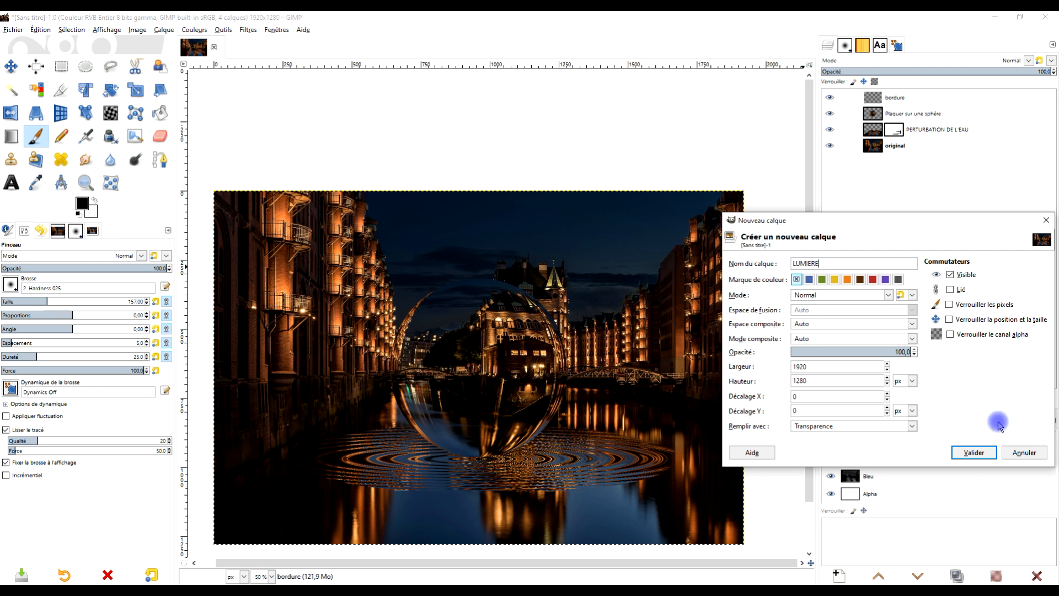
{"action": "left_click", "coordinate": [835, 428]}
{"action": "left_click", "coordinate": [822, 477]}
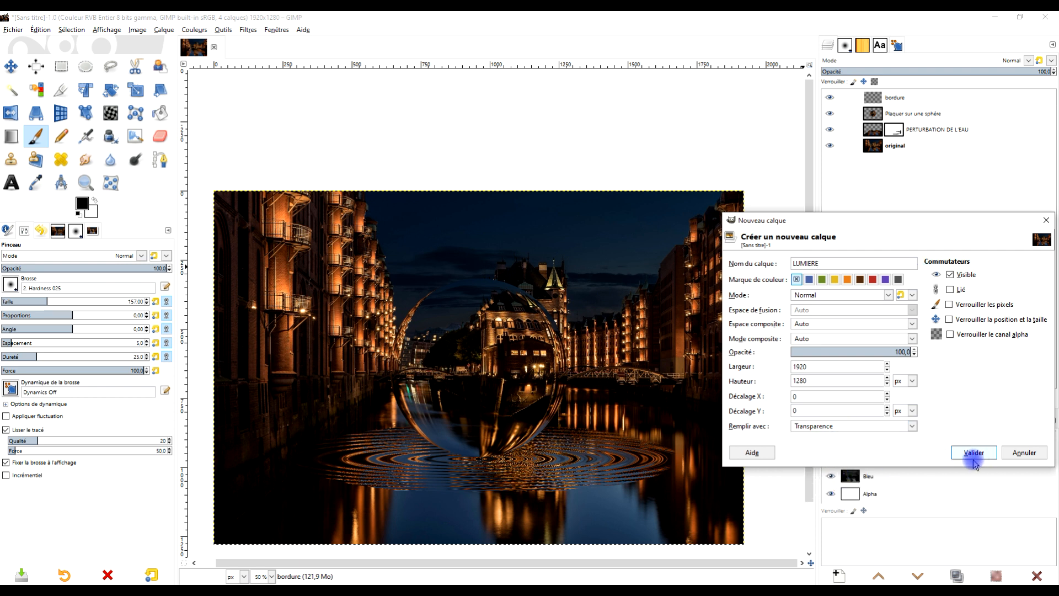
{"action": "left_click", "coordinate": [973, 452]}
- Create another transparent layer named LUMIERE EAU at the top of the layer stack
{"action": "left_click", "coordinate": [831, 396]}
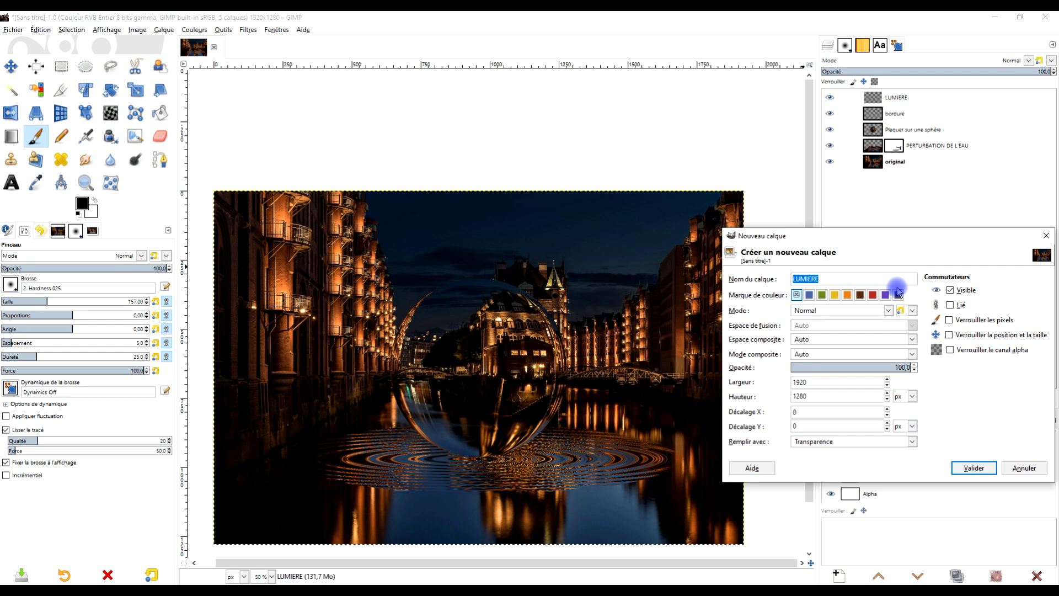
{"action": "key", "text": "End"}
{"action": "type", "text": "E"}
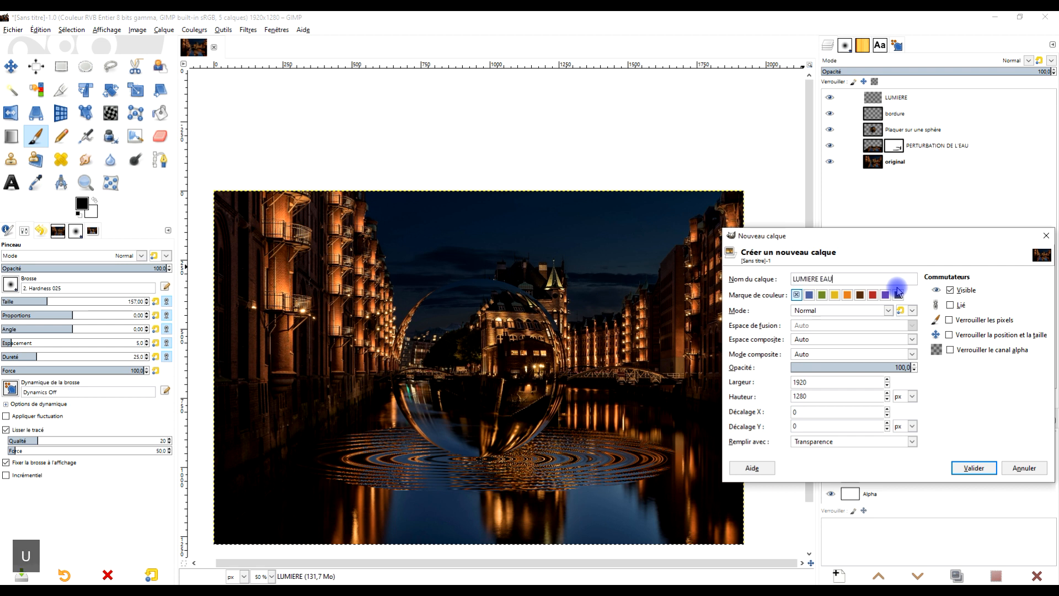
{"action": "key", "text": "Return"}
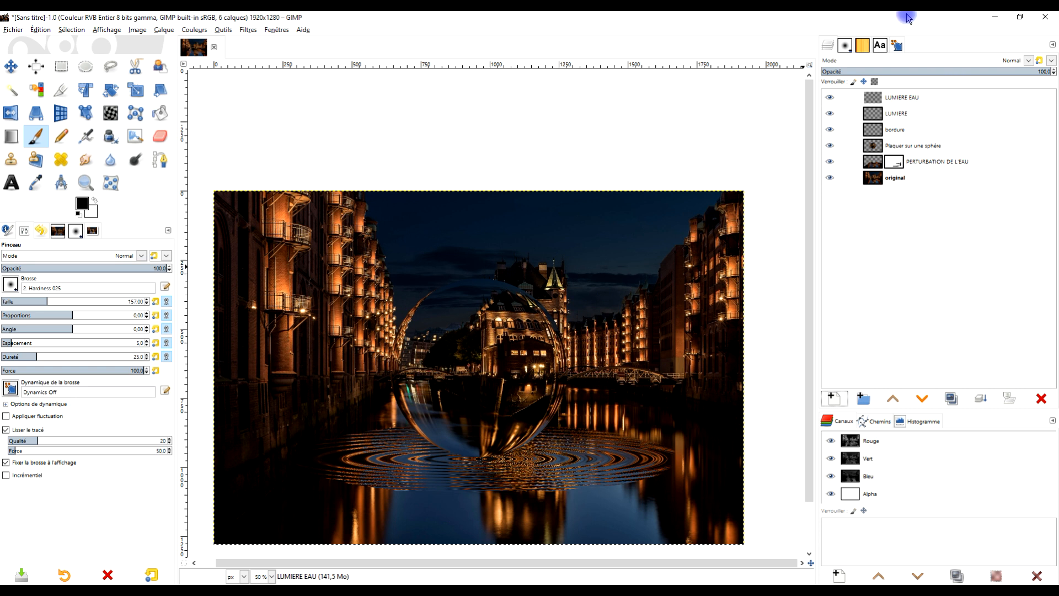
- Lower the LUMIERE EAU layer two levels so it sits between bordure and Plaquer sur une sphère
{"action": "left_click", "coordinate": [897, 99]}
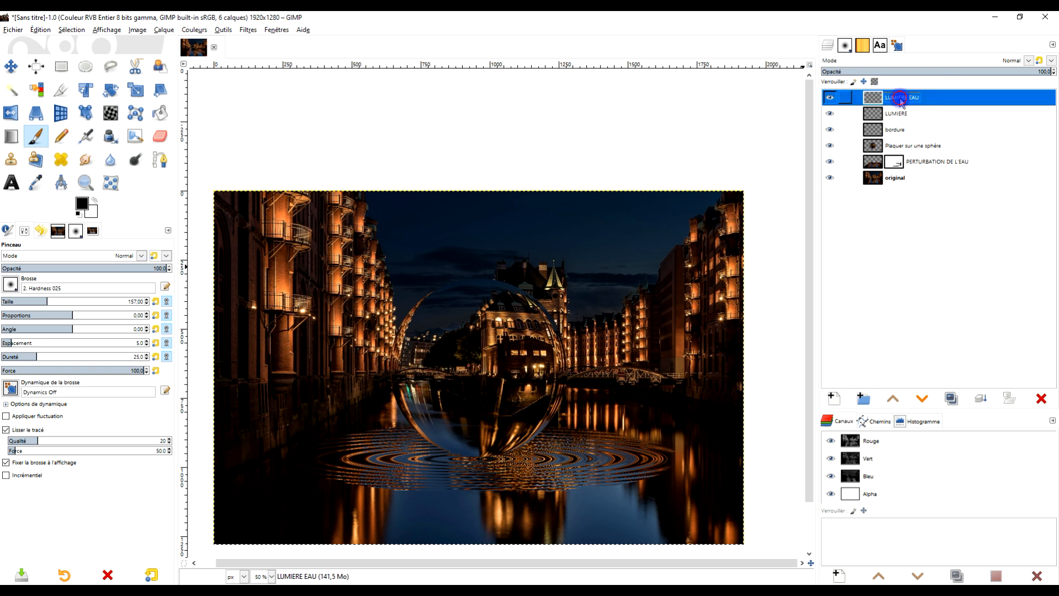
{"action": "left_click", "coordinate": [924, 398]}
{"action": "left_click", "coordinate": [923, 398]}
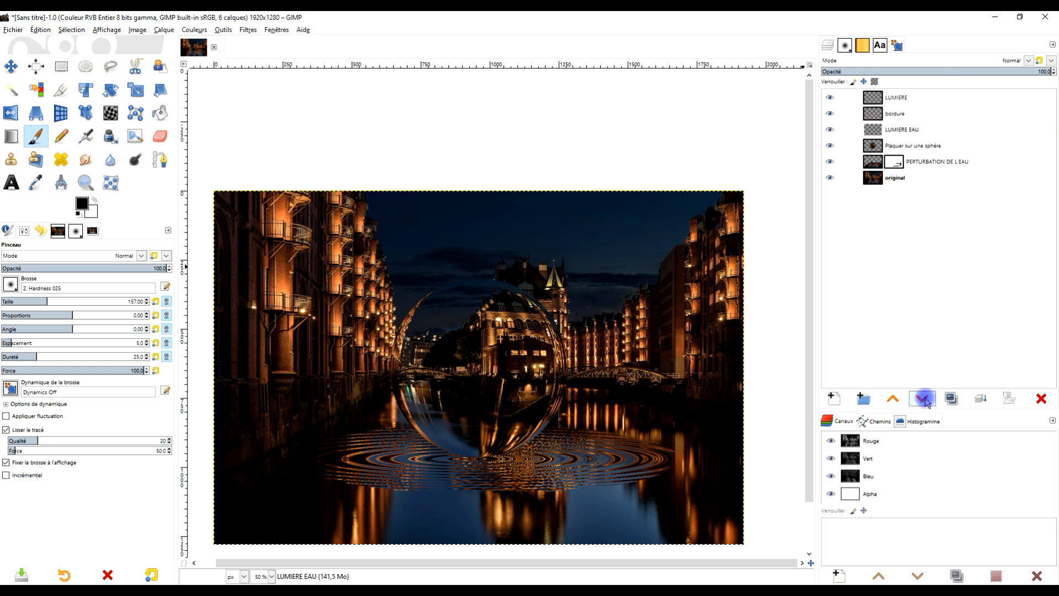
{"action": "left_click", "coordinate": [894, 113]}
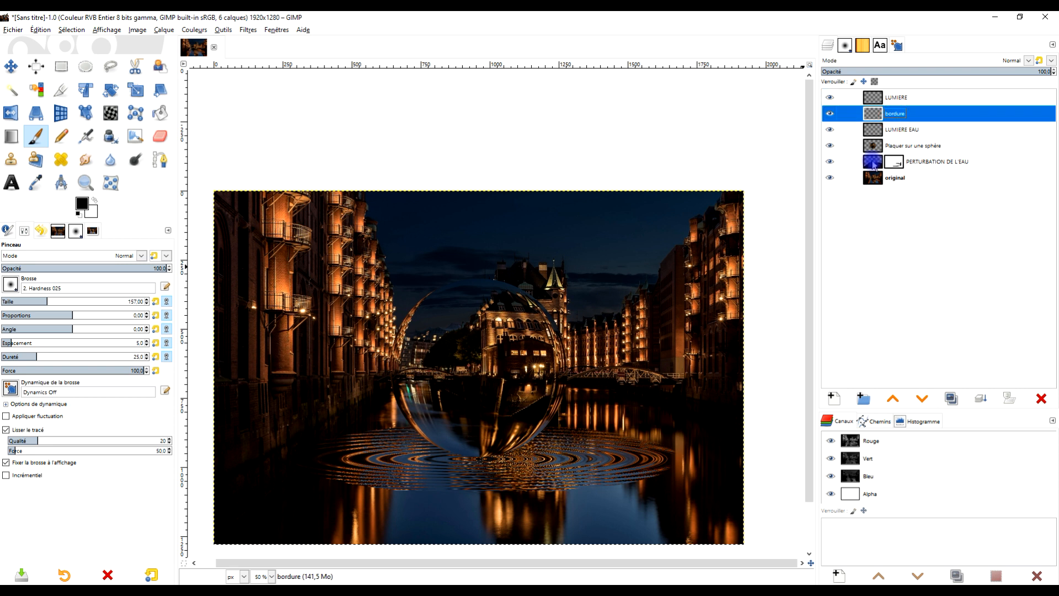
- Rename the LUMIERE layer as LUMIERE SPHERE
{"action": "left_click", "coordinate": [900, 98]}
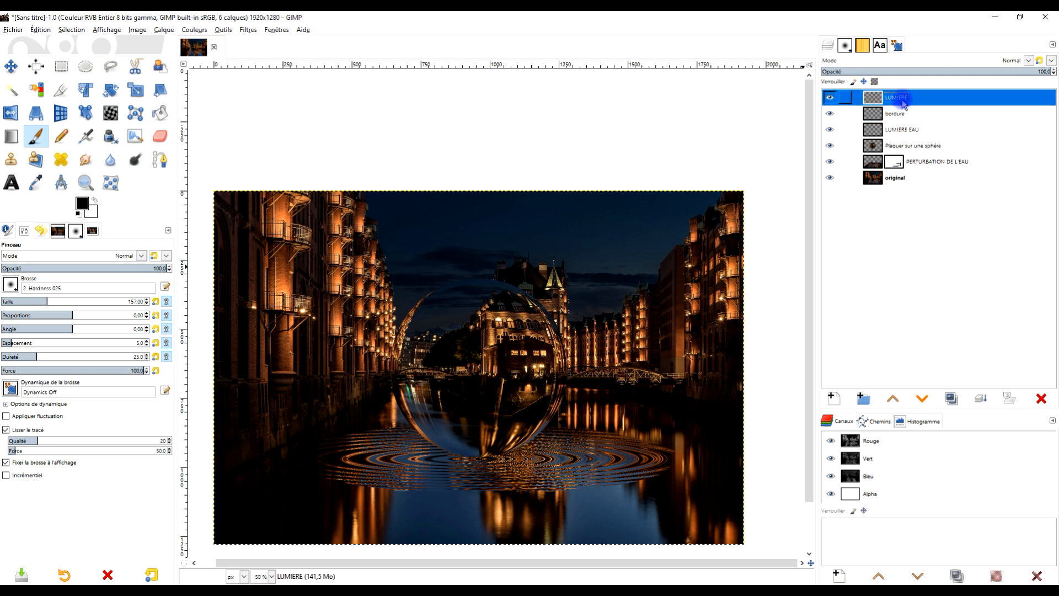
{"action": "double_click", "coordinate": [904, 104]}
{"action": "type", "text": "SPERE"}
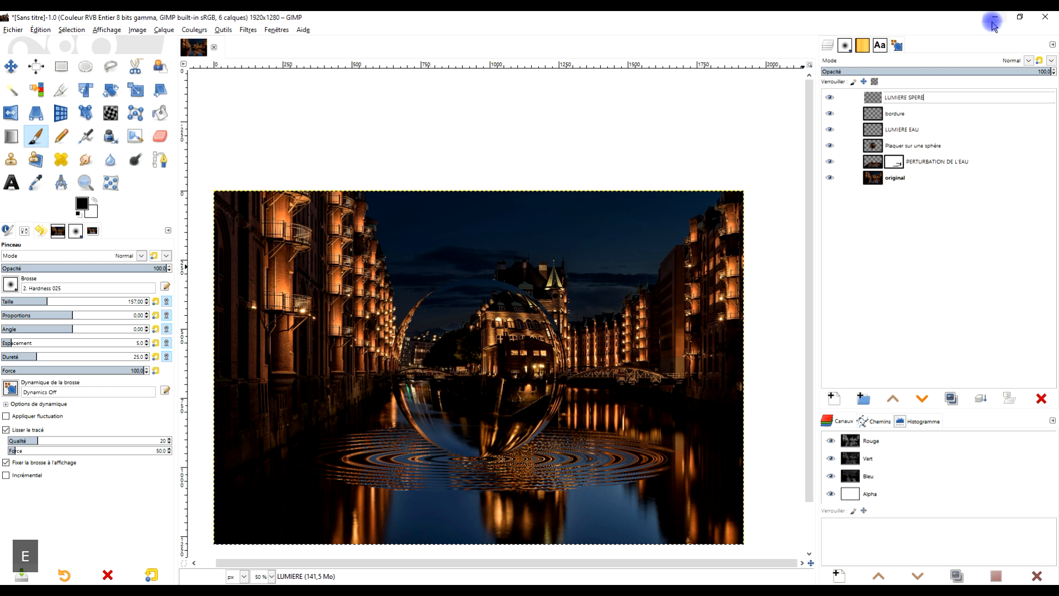
{"action": "key", "text": "Return"}
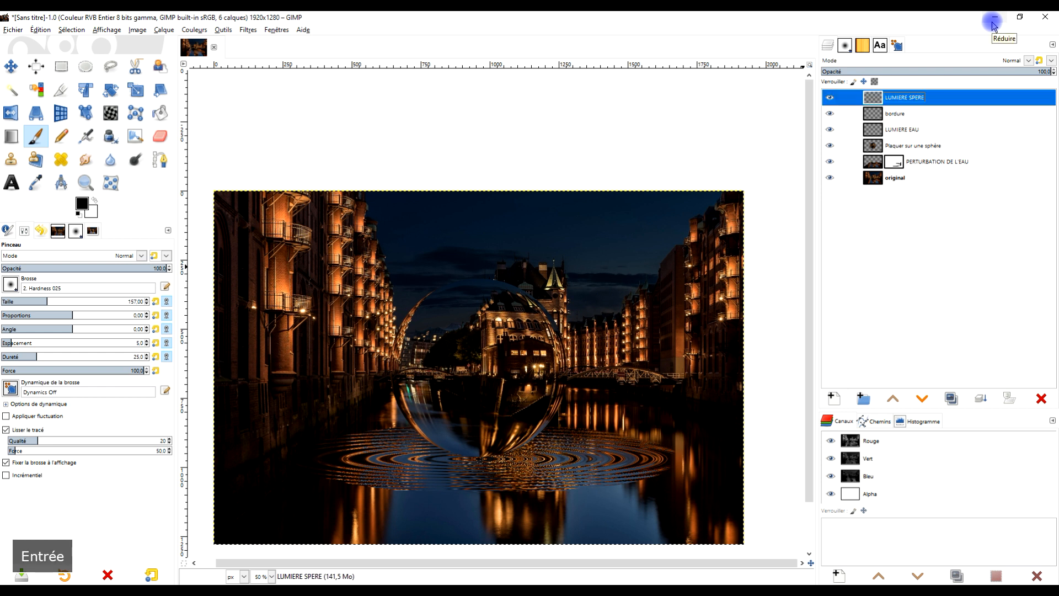
{"action": "key", "text": "F2"}
{"action": "key", "text": "Right"}
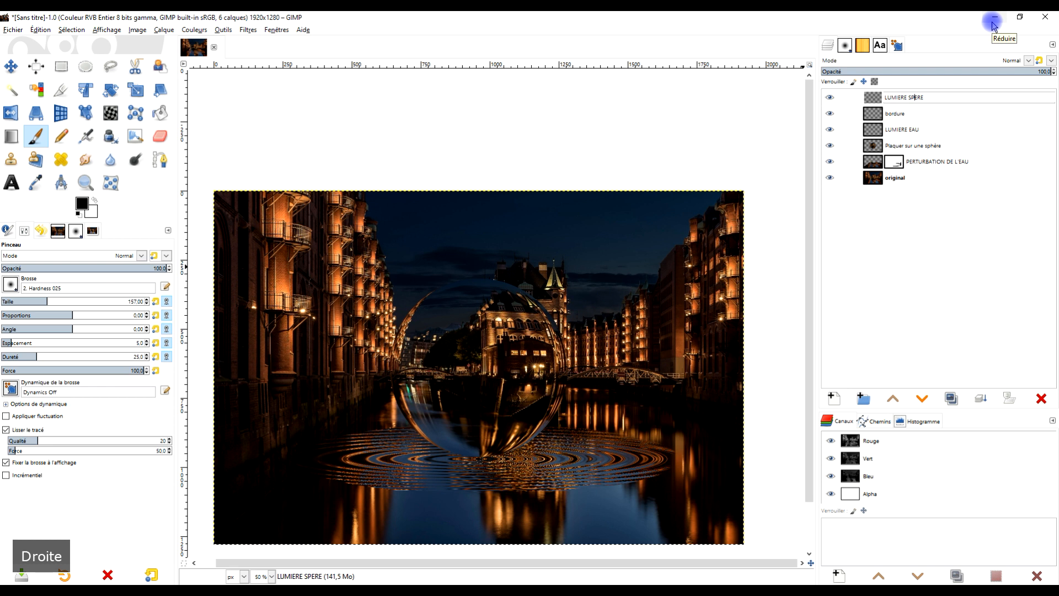
{"action": "type", "text": "H"}
{"action": "key", "text": "Return"}
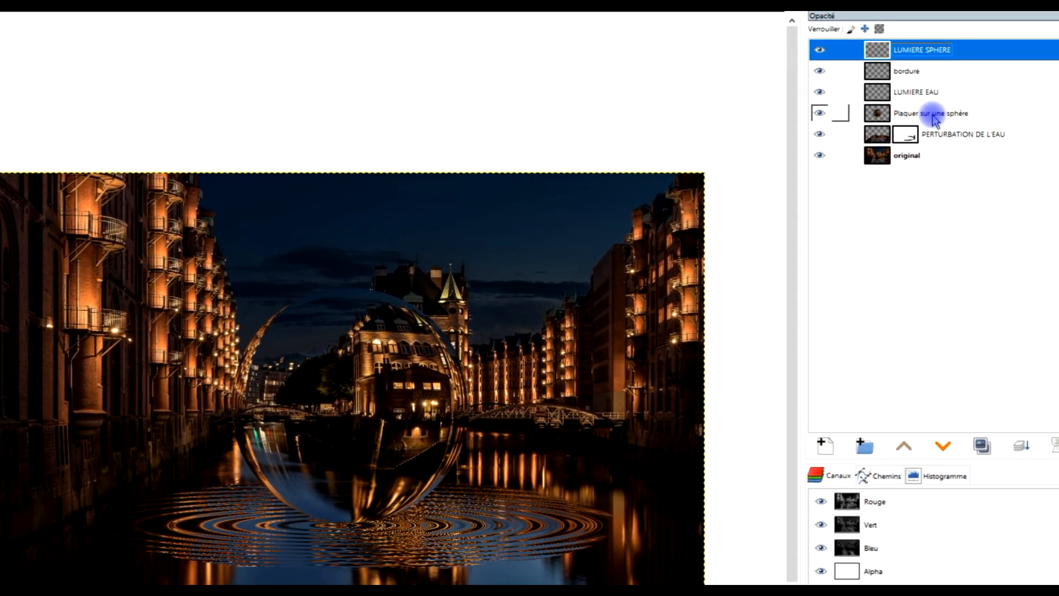
- Create a selection of the sphere from the alpha channel of the Plaquer sur une sphère layer
{"action": "left_click", "coordinate": [927, 126]}
{"action": "right_click", "coordinate": [913, 114]}
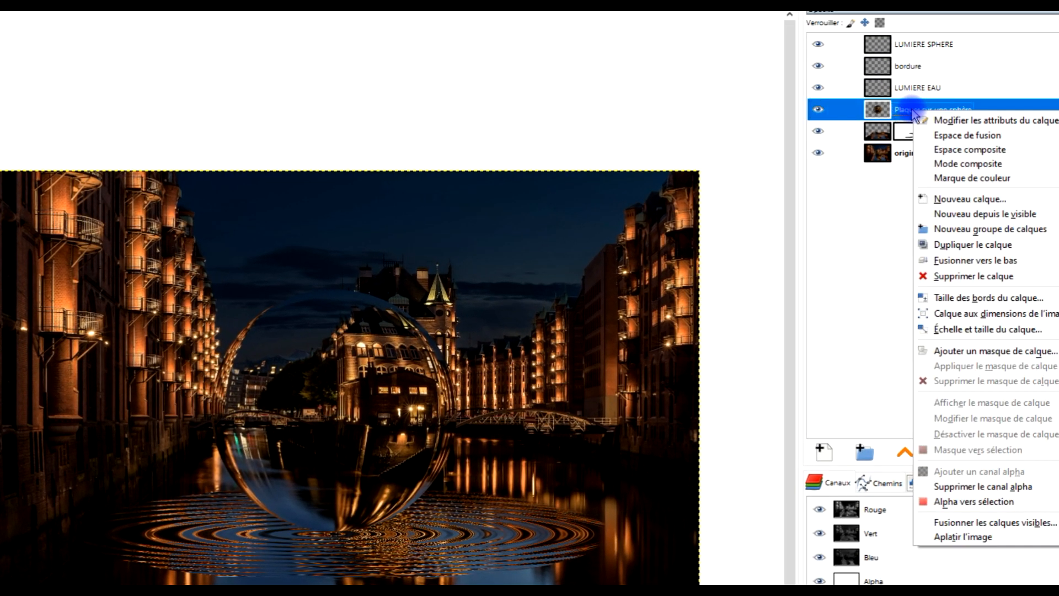
{"action": "left_click", "coordinate": [967, 503]}
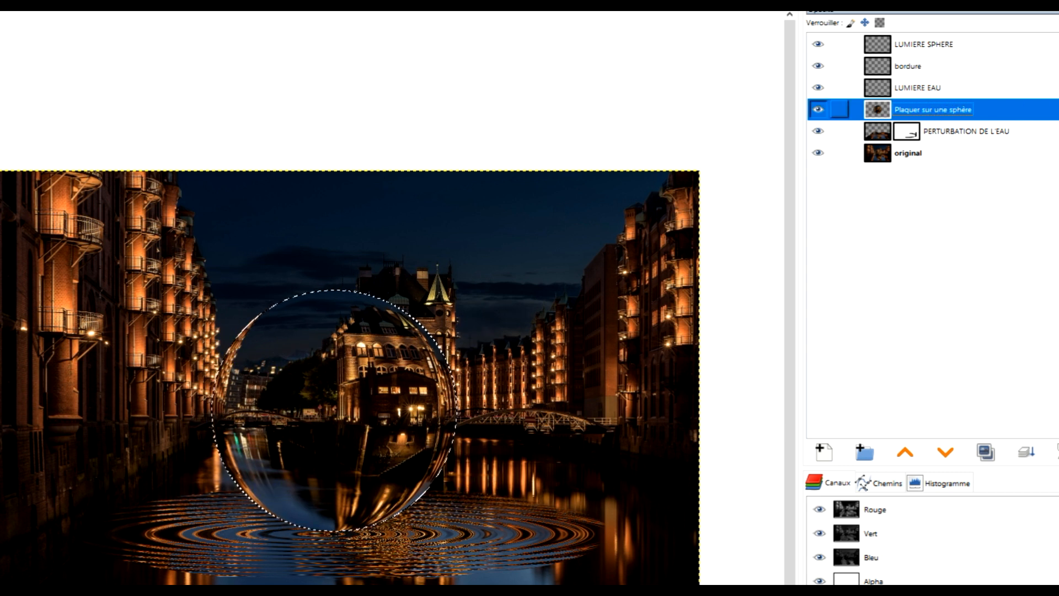
- On the LUMIERE SPHERE layer, paint a mid-grey (868686) crescent along the inside of the selected sphere's right edge
{"action": "left_click", "coordinate": [983, 43]}
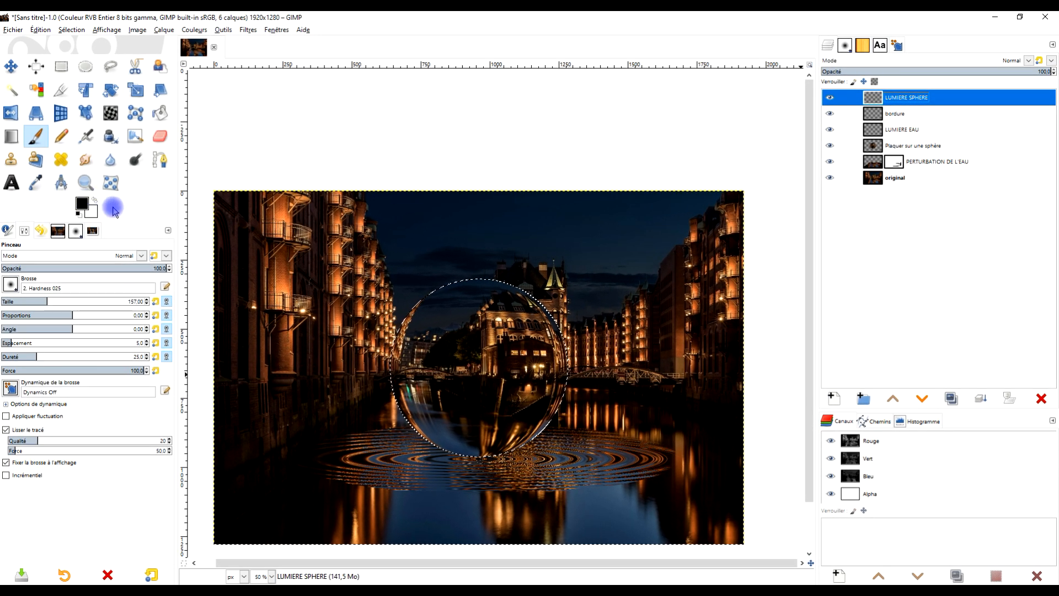
{"action": "left_click", "coordinate": [83, 206]}
{"action": "left_click_drag", "start_coordinate": [55, 153], "coordinate": [6, 149]}
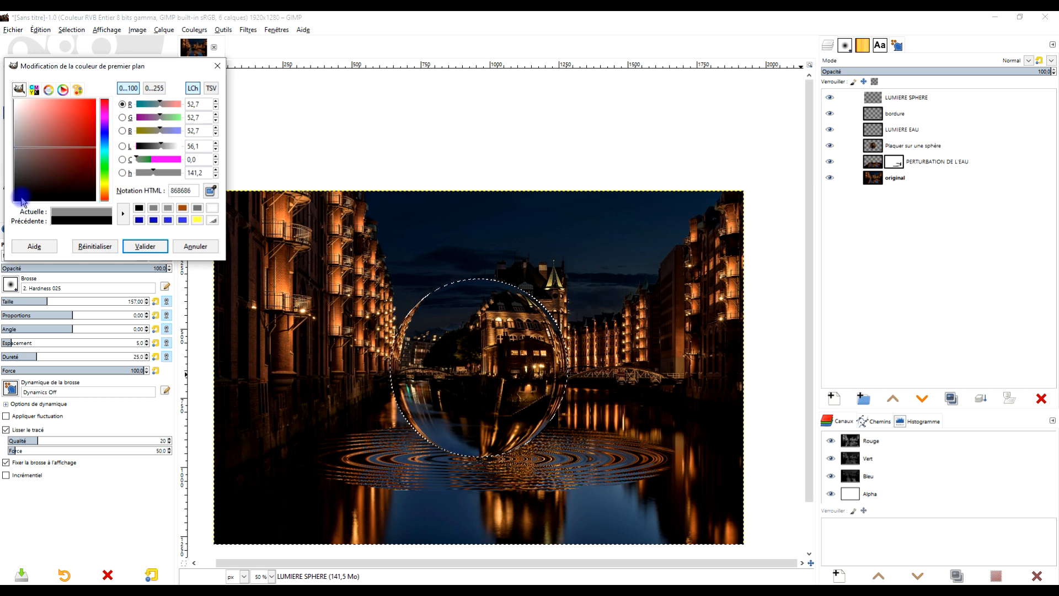
{"action": "left_click", "coordinate": [145, 246]}
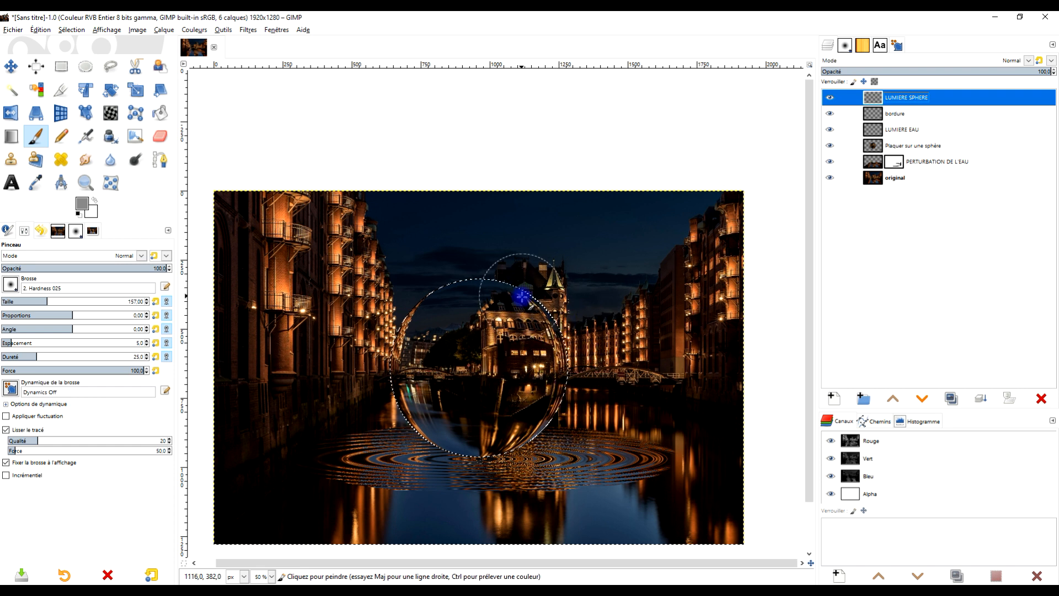
{"action": "left_click_drag", "start_coordinate": [484, 289], "coordinate": [512, 293]}
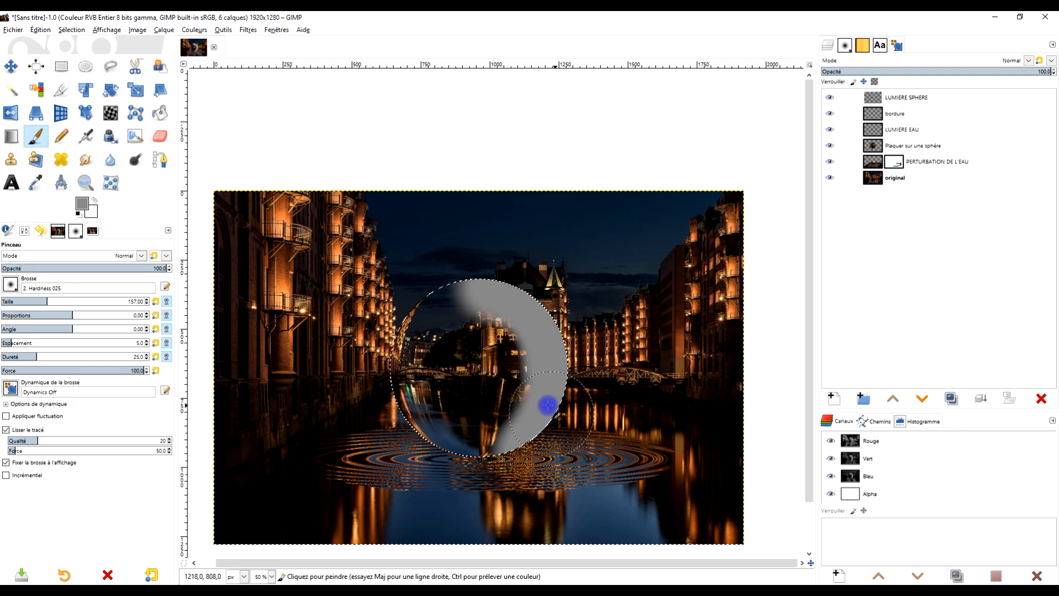
- Erase the inner edge of the grey crescent to thin it, and touch up the crescent with the Paintbrush
{"action": "left_click", "coordinate": [160, 135]}
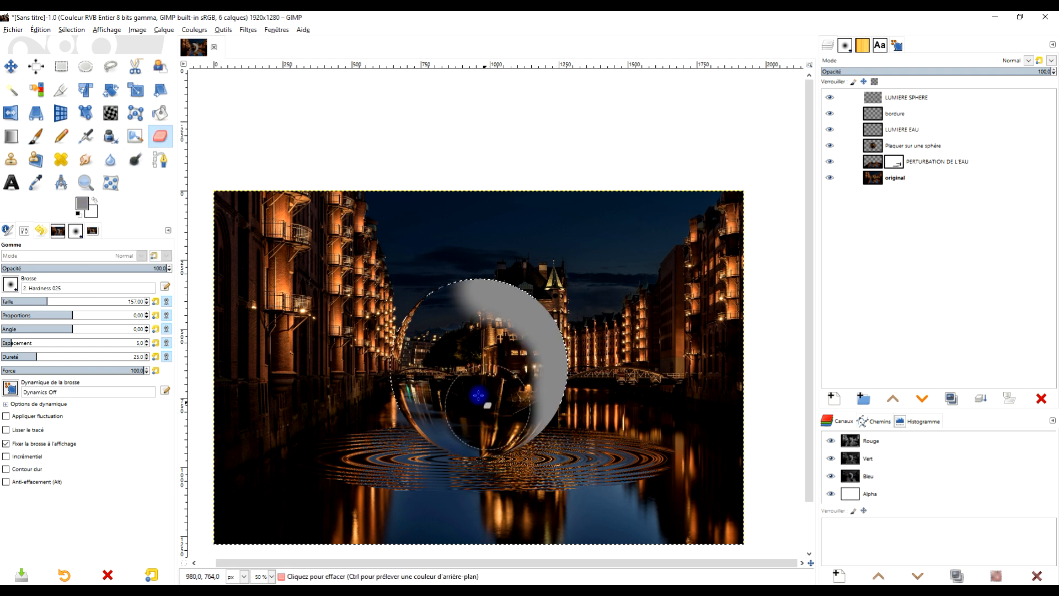
{"action": "mouse_move", "coordinate": [464, 324]}
{"action": "left_mouse_down"}
{"action": "mouse_move", "coordinate": [449, 317]}
{"action": "mouse_move", "coordinate": [496, 358]}
{"action": "mouse_move", "coordinate": [491, 407]}
{"action": "mouse_move", "coordinate": [501, 373]}
{"action": "mouse_move", "coordinate": [486, 334]}
{"action": "mouse_move", "coordinate": [483, 352]}
{"action": "left_mouse_up"}
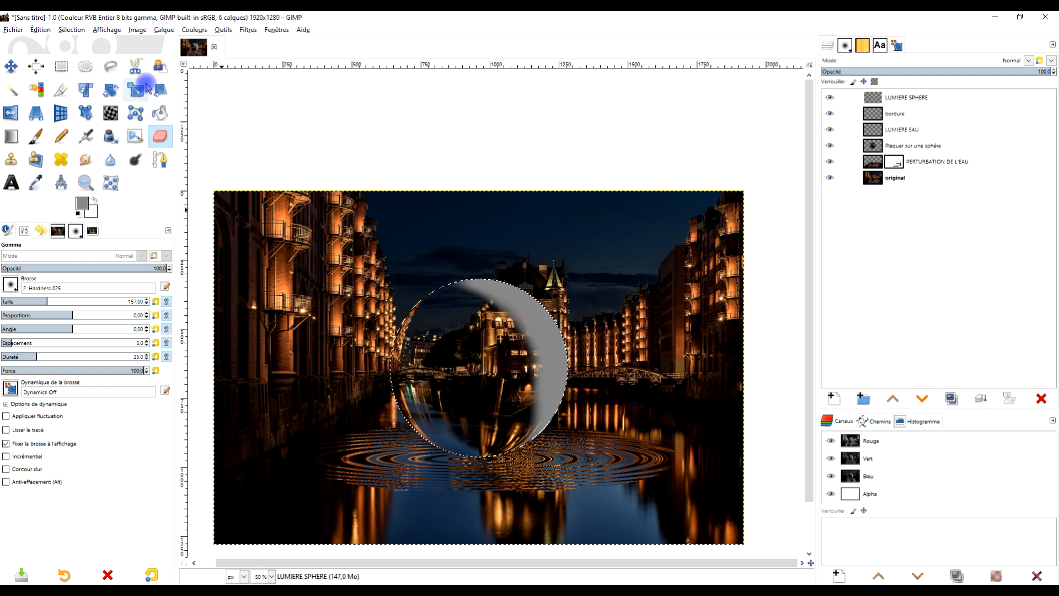
{"action": "left_click", "coordinate": [38, 138]}
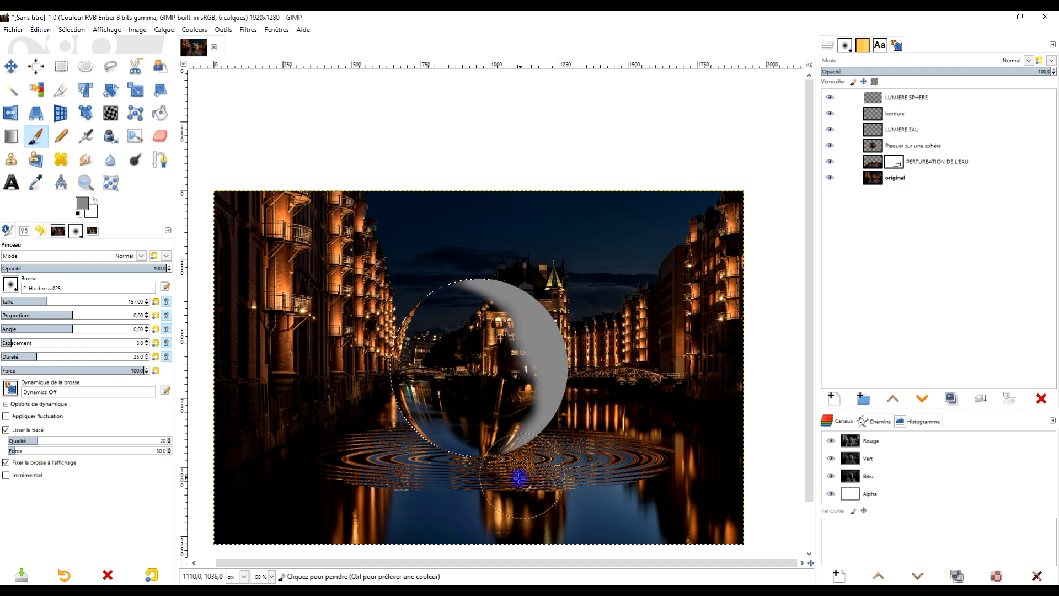
{"action": "left_click", "coordinate": [502, 254]}
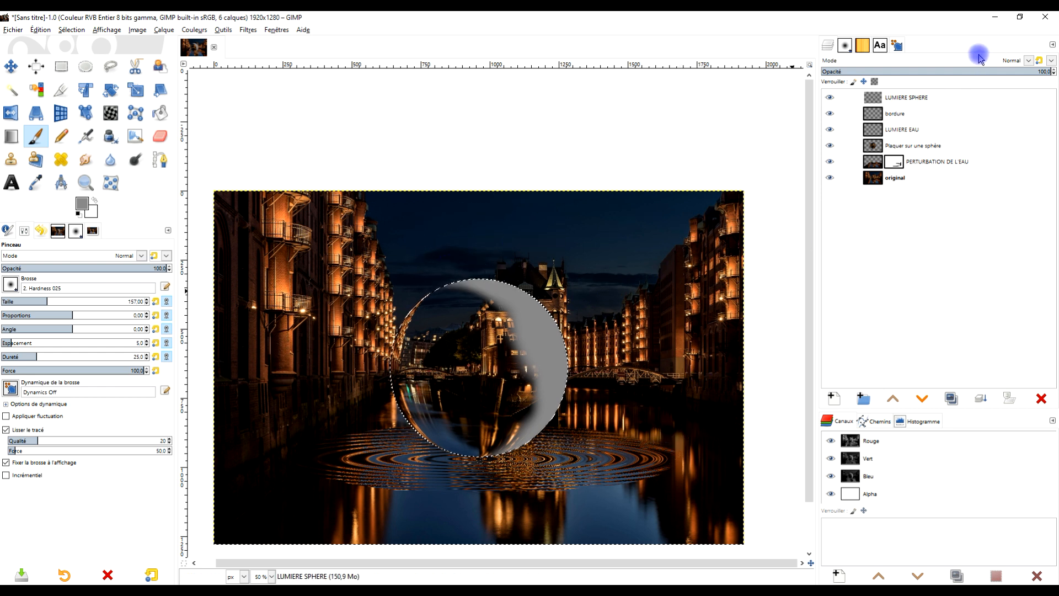
- Set the LUMIERE SPHERE layer's blend mode to Éclaircir
{"action": "left_click", "coordinate": [1011, 62]}
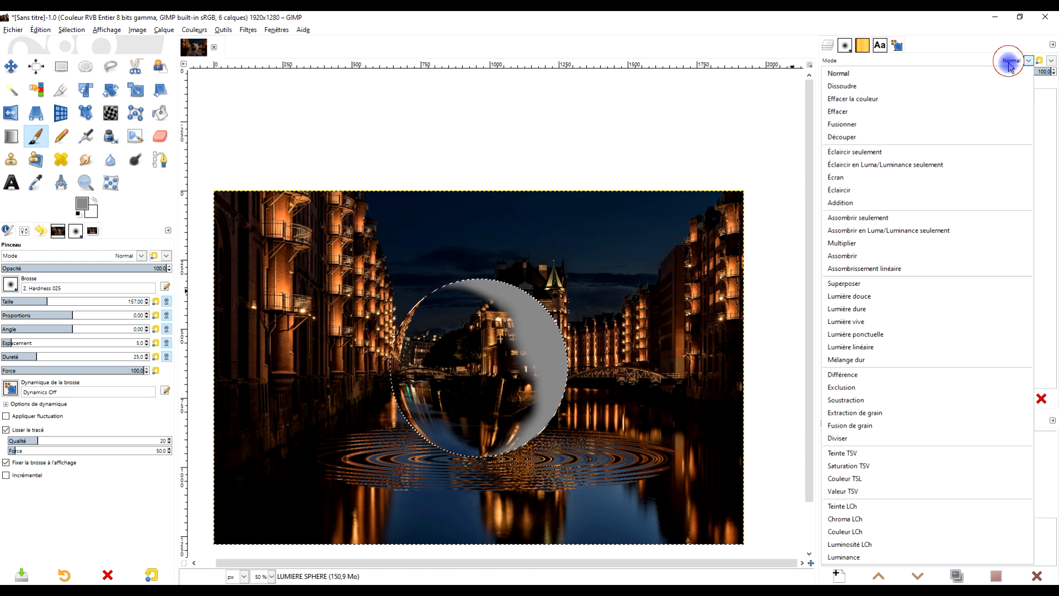
{"action": "left_click", "coordinate": [932, 193]}
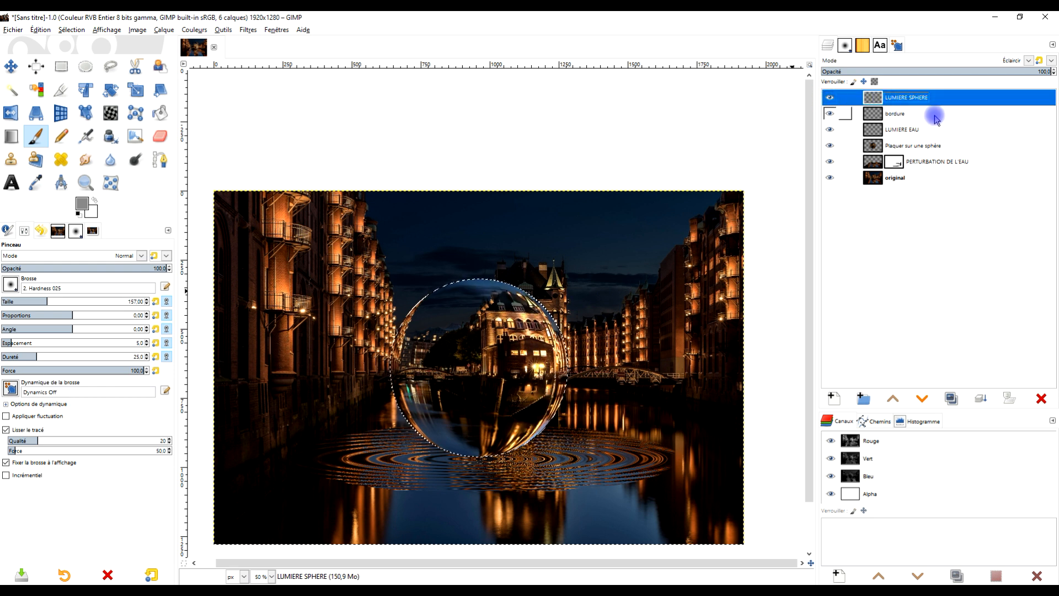
- Brighten the LUMIERE SPHERE layer with Levels, setting the input midtone to 2.07, and lower the layer's opacity to about 36.5
{"action": "left_click", "coordinate": [194, 33]}
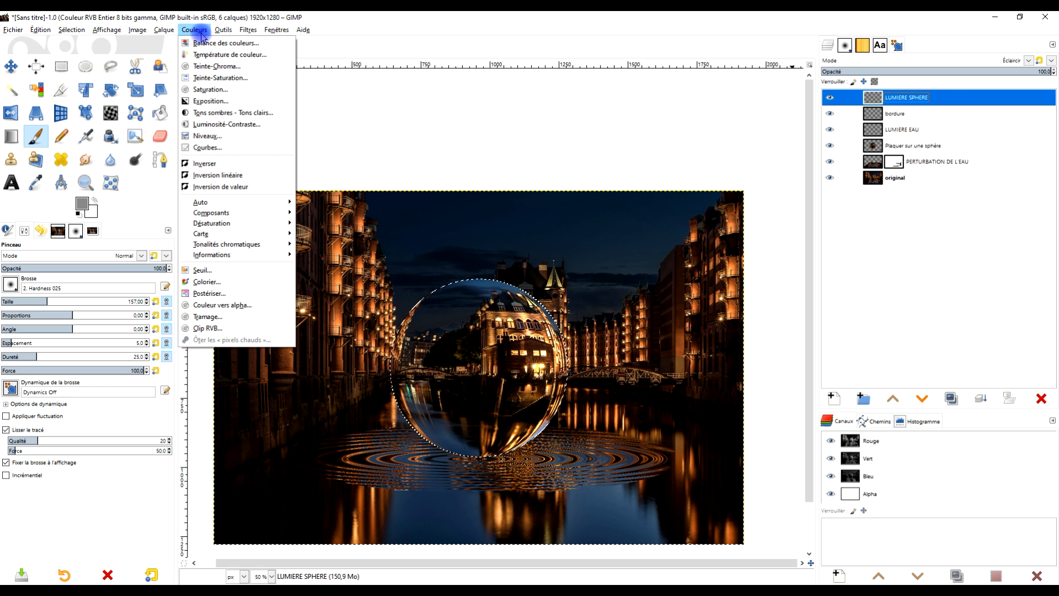
{"action": "left_click", "coordinate": [201, 31]}
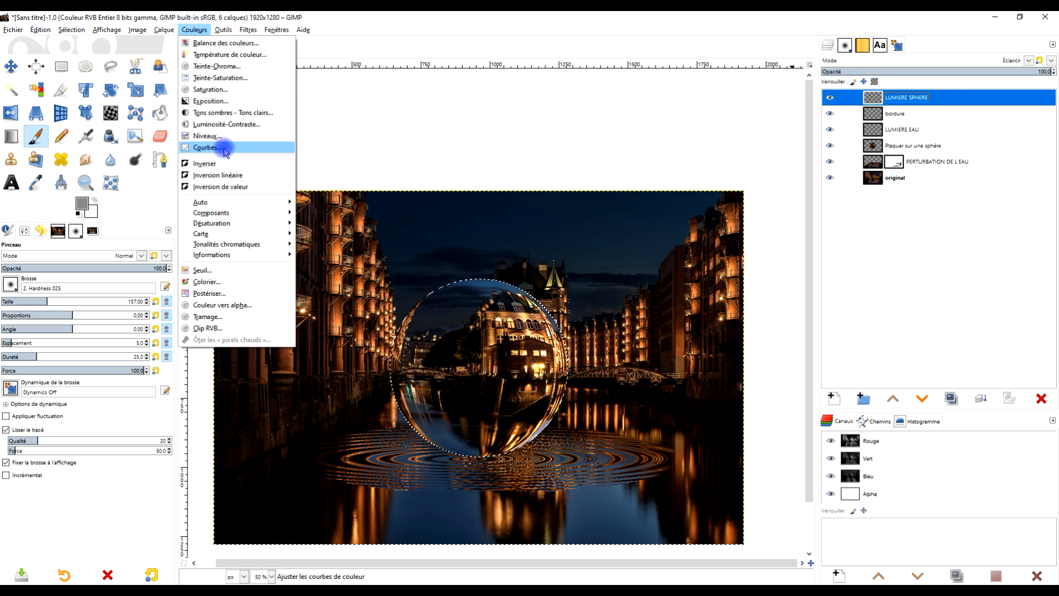
{"action": "left_click", "coordinate": [213, 136]}
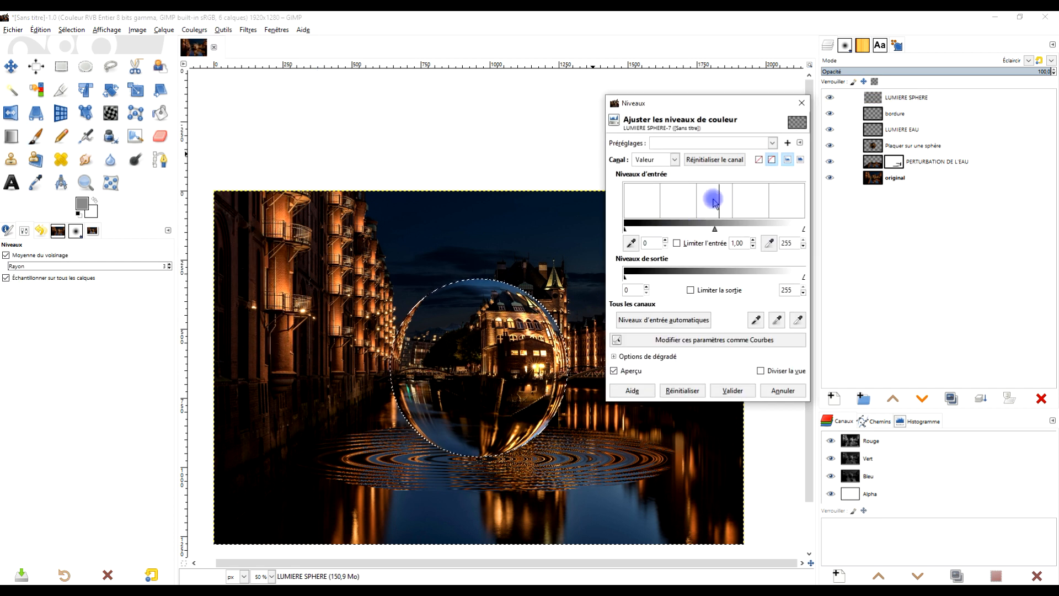
{"action": "left_click_drag", "start_coordinate": [715, 230], "coordinate": [688, 231]}
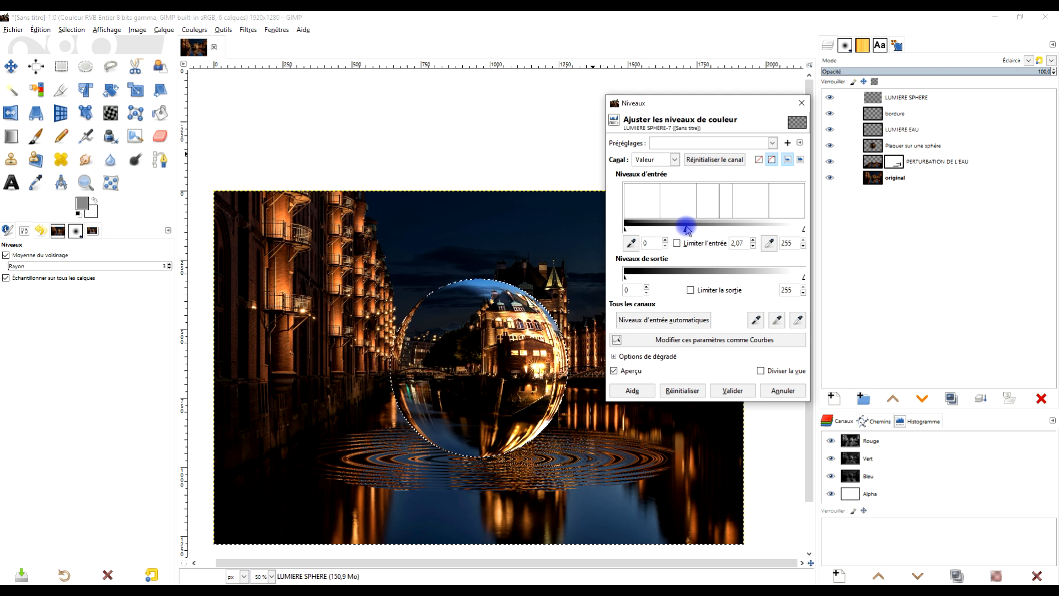
{"action": "left_click", "coordinate": [733, 390]}
{"action": "left_click_drag", "start_coordinate": [996, 72], "coordinate": [906, 72]}
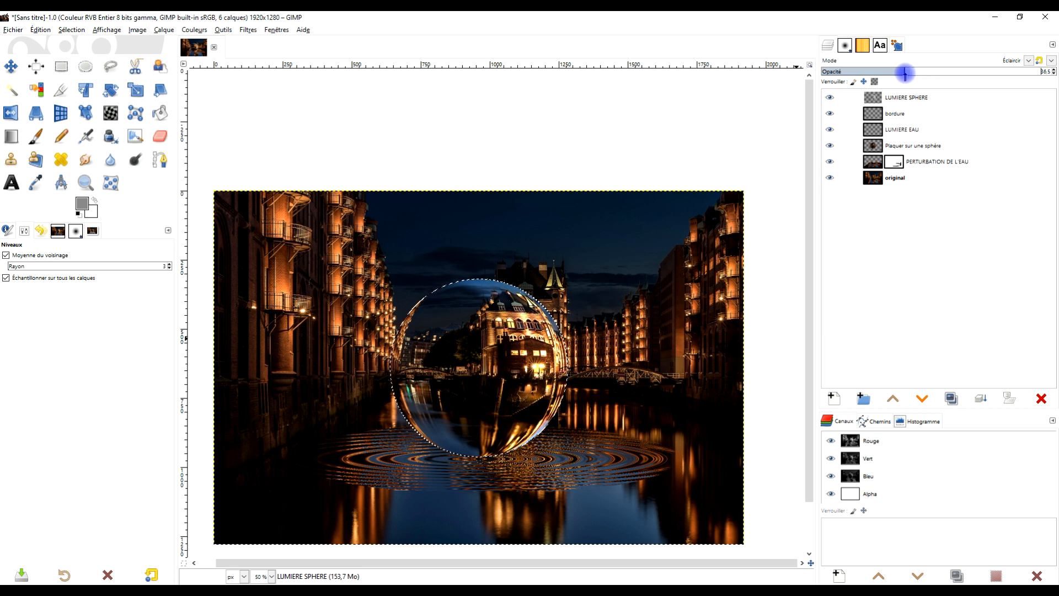
{"action": "left_click", "coordinate": [907, 98]}
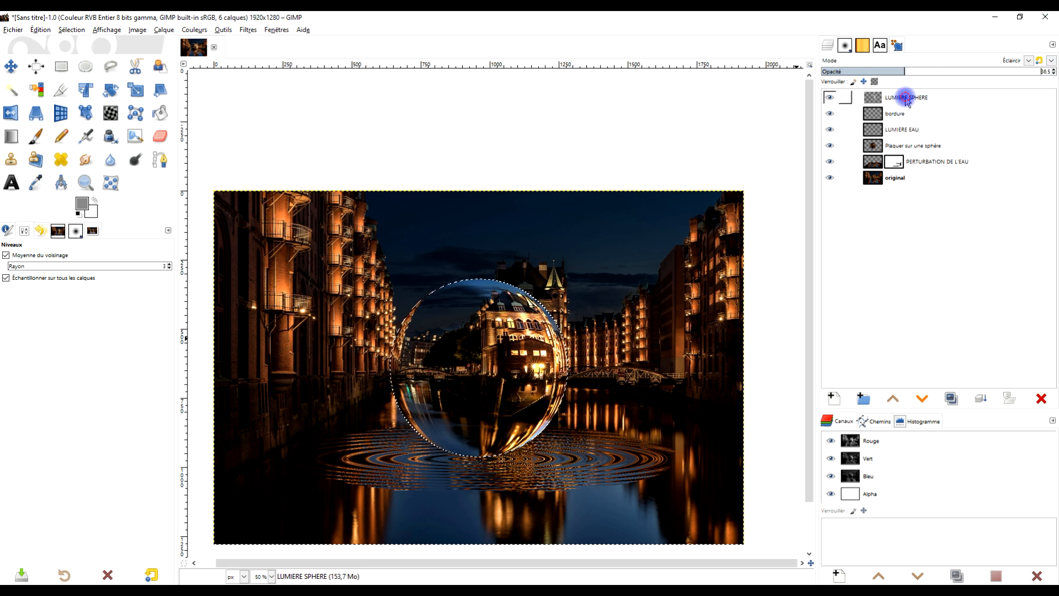
- Stroke the sphere selection on the bordure layer with a 4 px solid grey line and clear the selection
{"action": "left_click", "coordinate": [903, 114]}
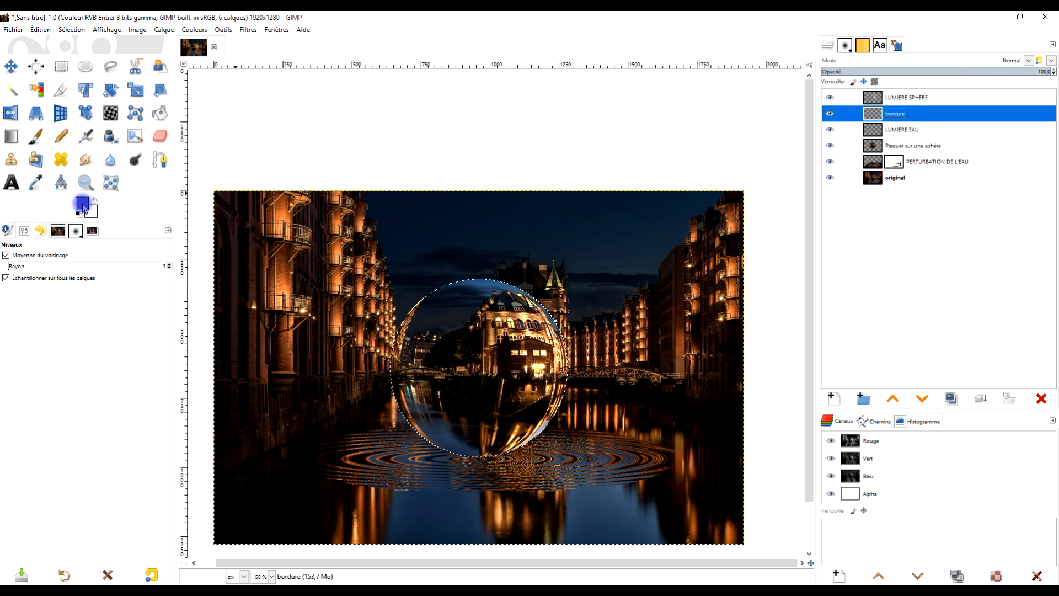
{"action": "left_click", "coordinate": [40, 30]}
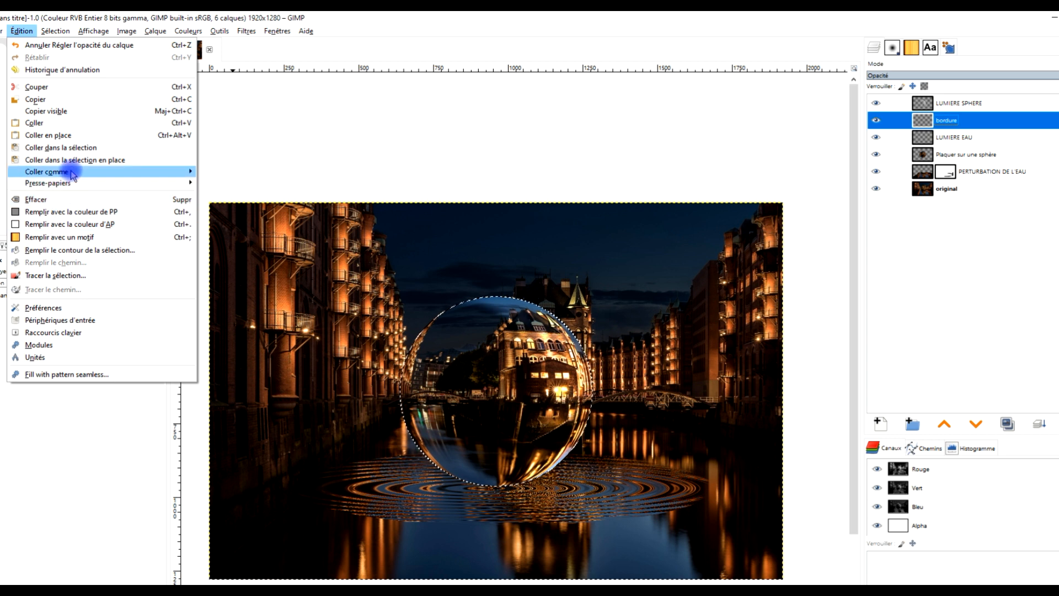
{"action": "left_click", "coordinate": [94, 275]}
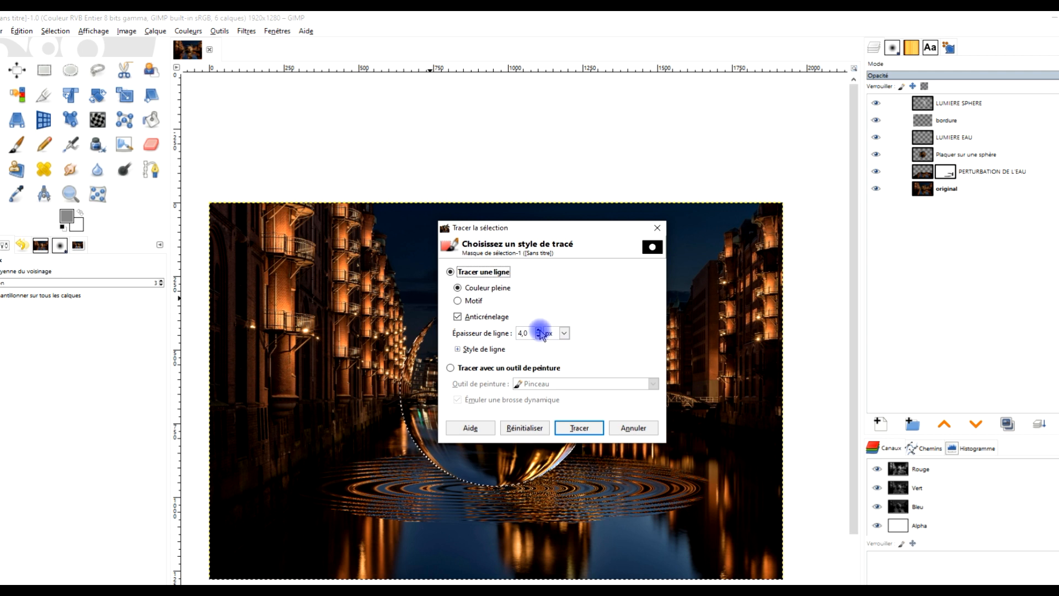
{"action": "left_click", "coordinate": [579, 428]}
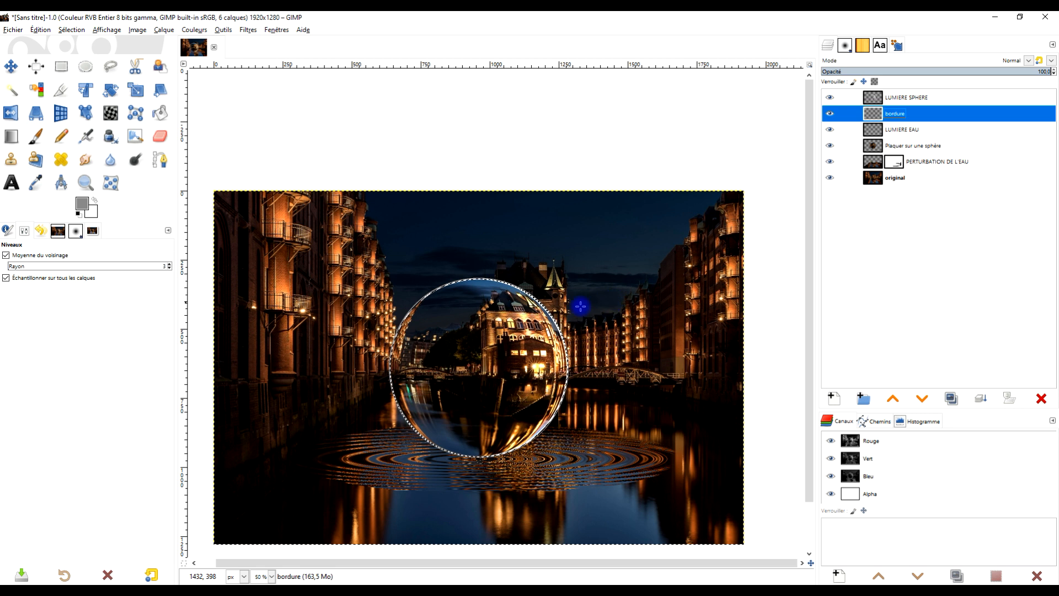
{"action": "scroll", "coordinate": [450, 282], "scroll_direction": "up", "scroll_amount": 3}
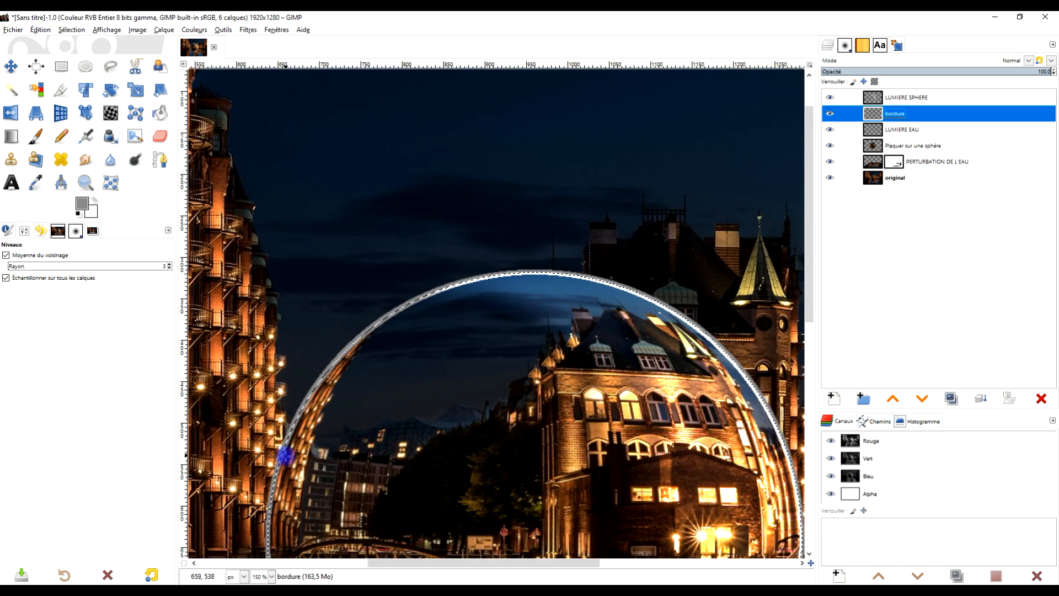
{"action": "left_click", "coordinate": [72, 30]}
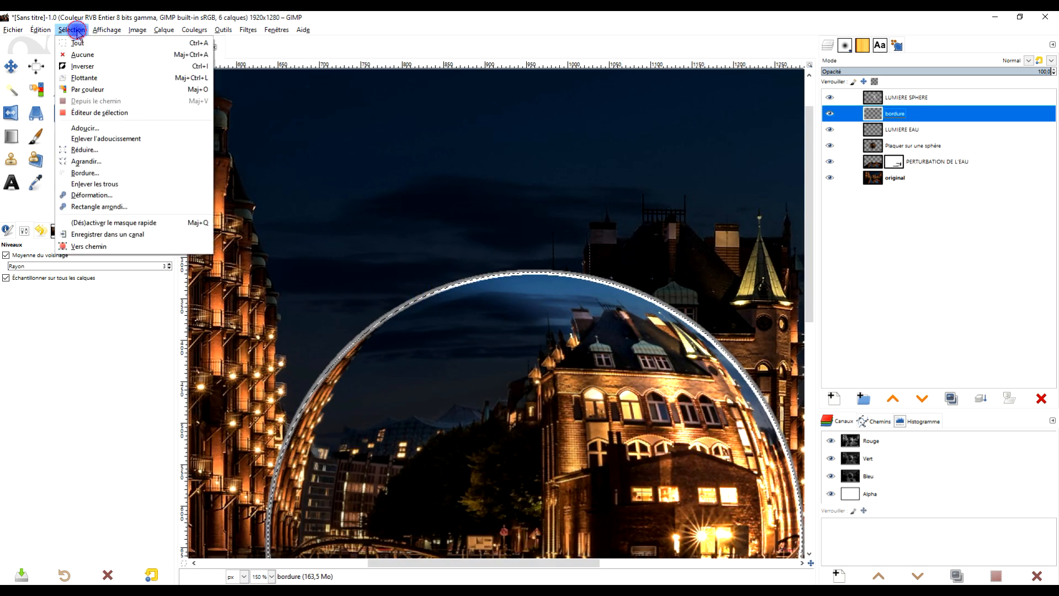
{"action": "left_click", "coordinate": [77, 51]}
{"action": "scroll", "coordinate": [556, 288], "scroll_direction": "down", "scroll_amount": 1}
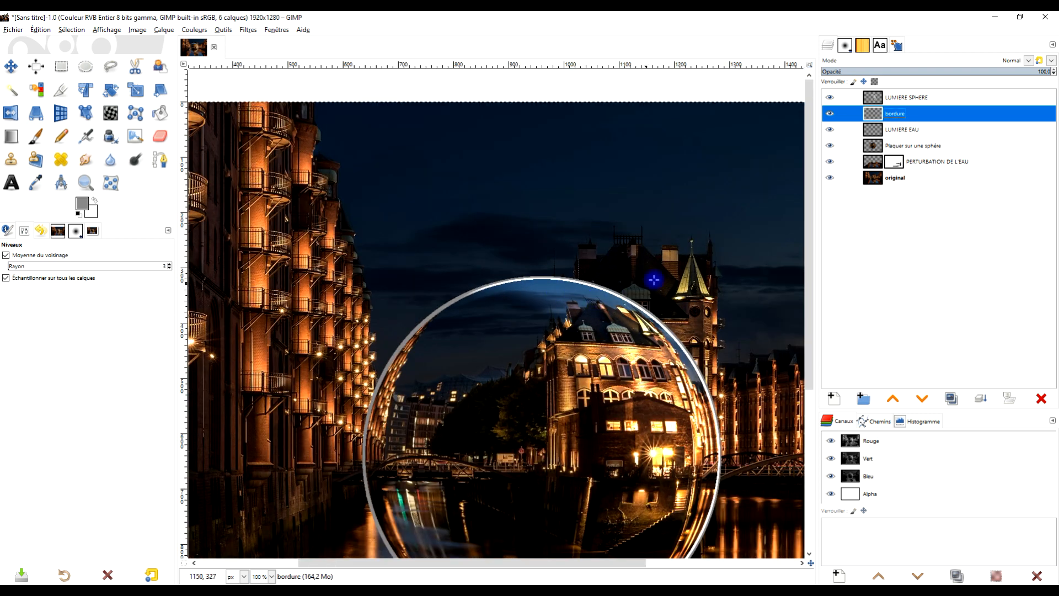
- Set the bordure layer's blend mode to Éclaircir and check the ring around the sphere up close
{"action": "left_click", "coordinate": [1027, 60]}
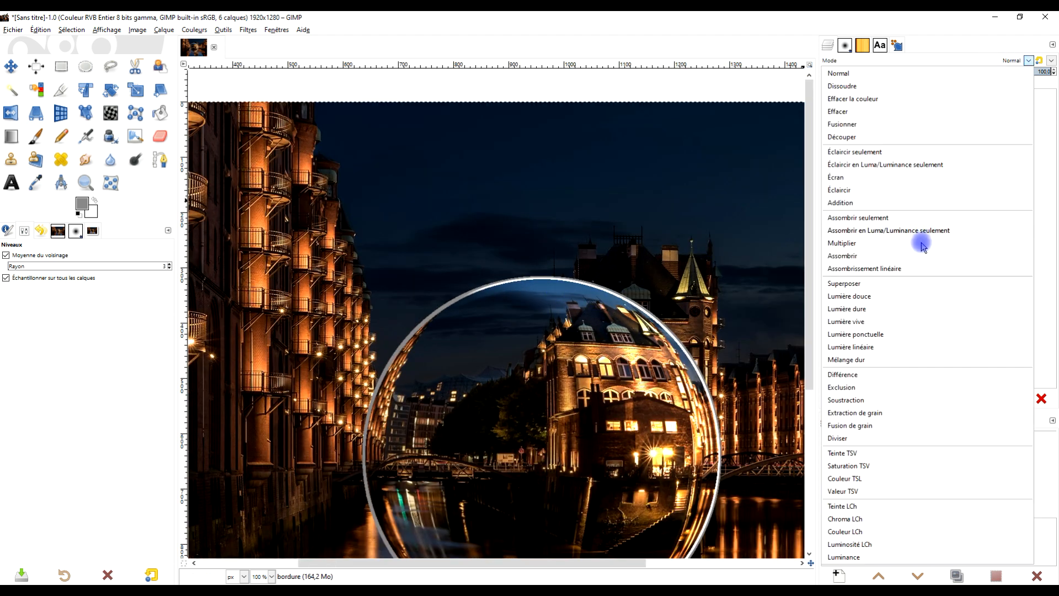
{"action": "left_click", "coordinate": [886, 192]}
{"action": "scroll", "coordinate": [549, 387], "scroll_direction": "down", "scroll_amount": 3}
{"action": "scroll", "coordinate": [548, 422], "scroll_direction": "up", "scroll_amount": 3}
{"action": "left_click_drag", "start_coordinate": [543, 421], "coordinate": [537, 364]}
{"action": "scroll", "coordinate": [450, 340], "scroll_direction": "up", "scroll_amount": 1}
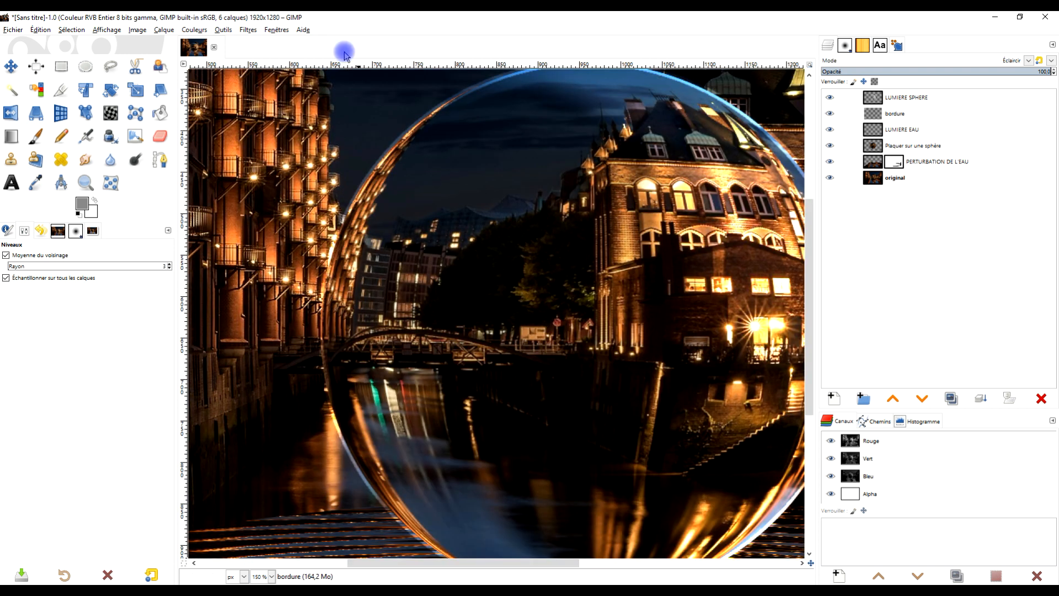
- Apply a Gaussian blur of 1.16 in X and Y to the bordure layer and lower its opacity to about two-thirds
{"action": "left_click", "coordinate": [248, 30]}
{"action": "mouse_move", "coordinate": [278, 92]}
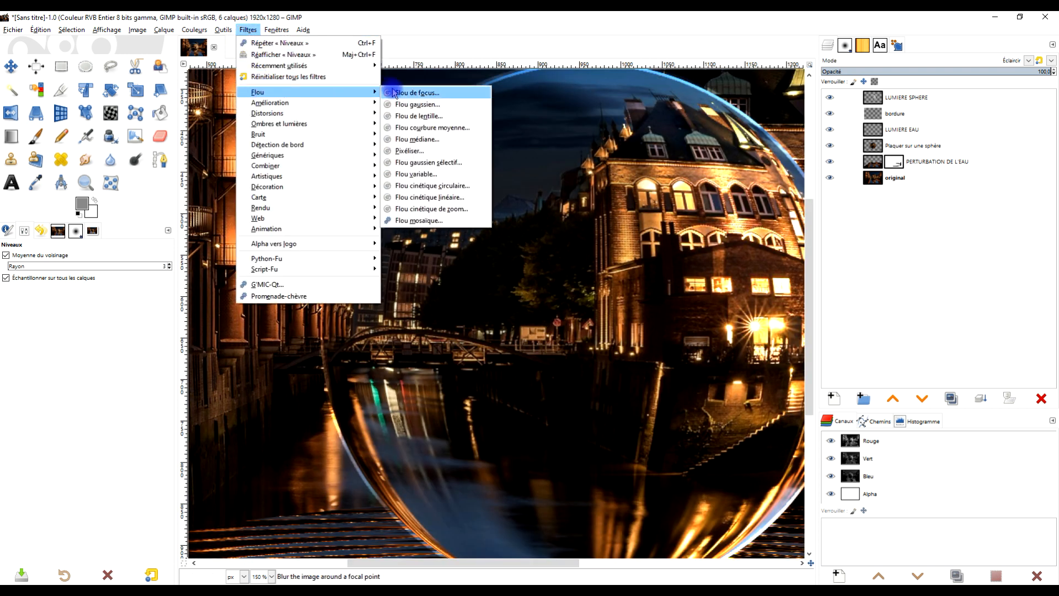
{"action": "left_click", "coordinate": [407, 104]}
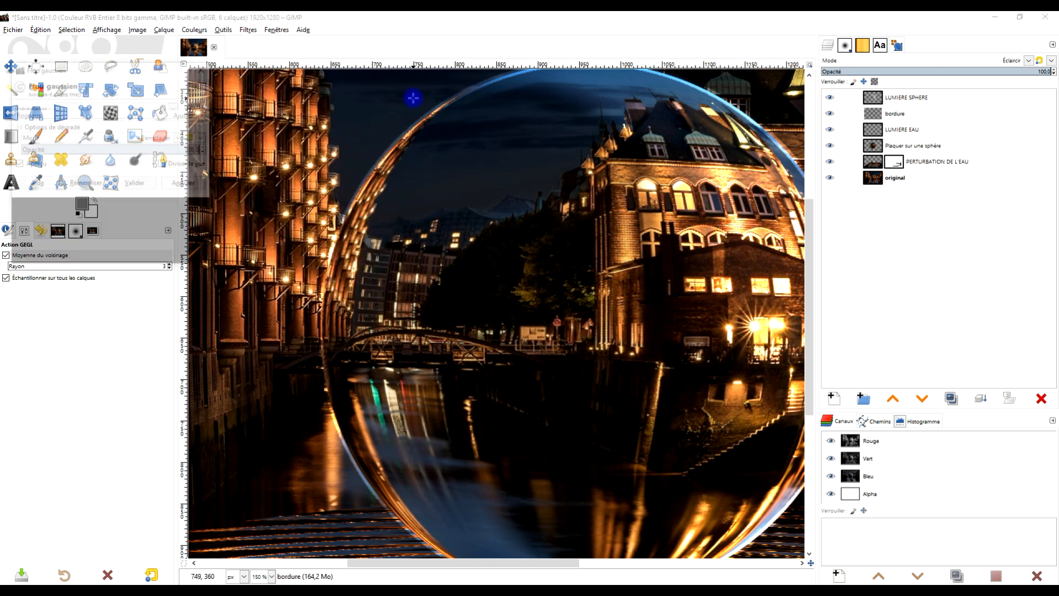
{"action": "left_click", "coordinate": [21, 123]}
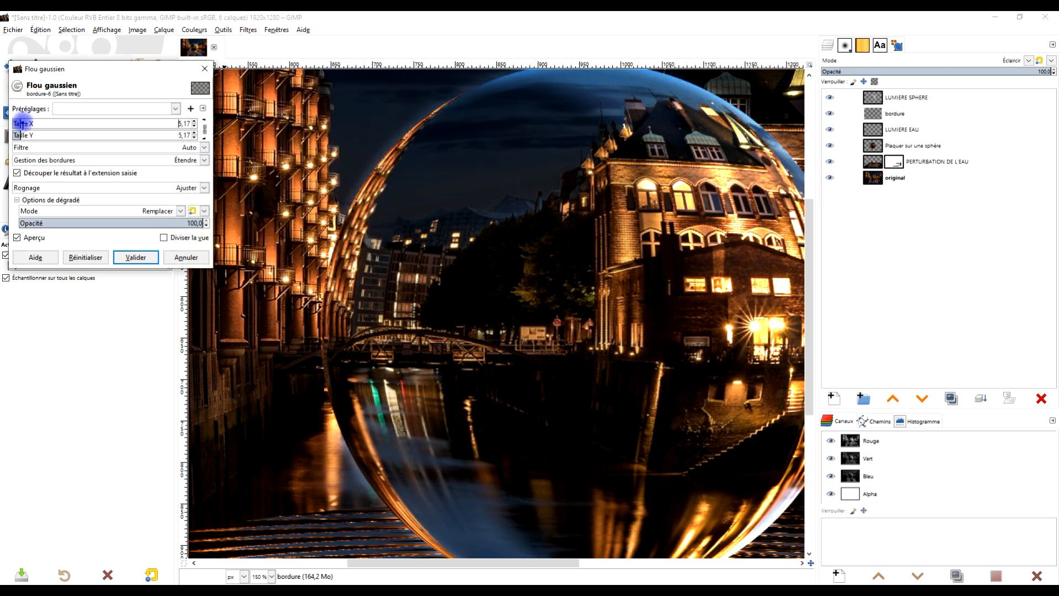
{"action": "left_click_drag", "start_coordinate": [18, 123], "coordinate": [11, 124]}
{"action": "left_click", "coordinate": [29, 237]}
{"action": "left_click", "coordinate": [28, 237]}
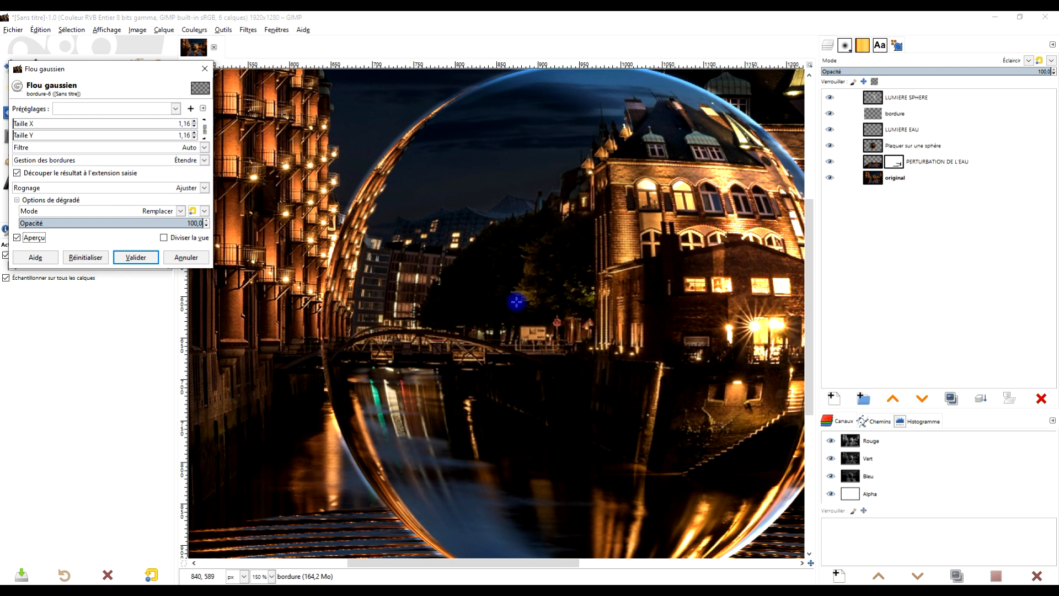
{"action": "scroll", "coordinate": [540, 310], "scroll_direction": "down", "scroll_amount": 1}
{"action": "left_click_drag", "start_coordinate": [654, 353], "coordinate": [570, 335]}
{"action": "scroll", "coordinate": [592, 325], "scroll_direction": "up", "scroll_amount": 1}
{"action": "scroll", "coordinate": [540, 323], "scroll_direction": "down", "scroll_amount": 1}
{"action": "left_click_drag", "start_coordinate": [492, 326], "coordinate": [582, 312]}
{"action": "scroll", "coordinate": [463, 244], "scroll_direction": "up", "scroll_amount": 1}
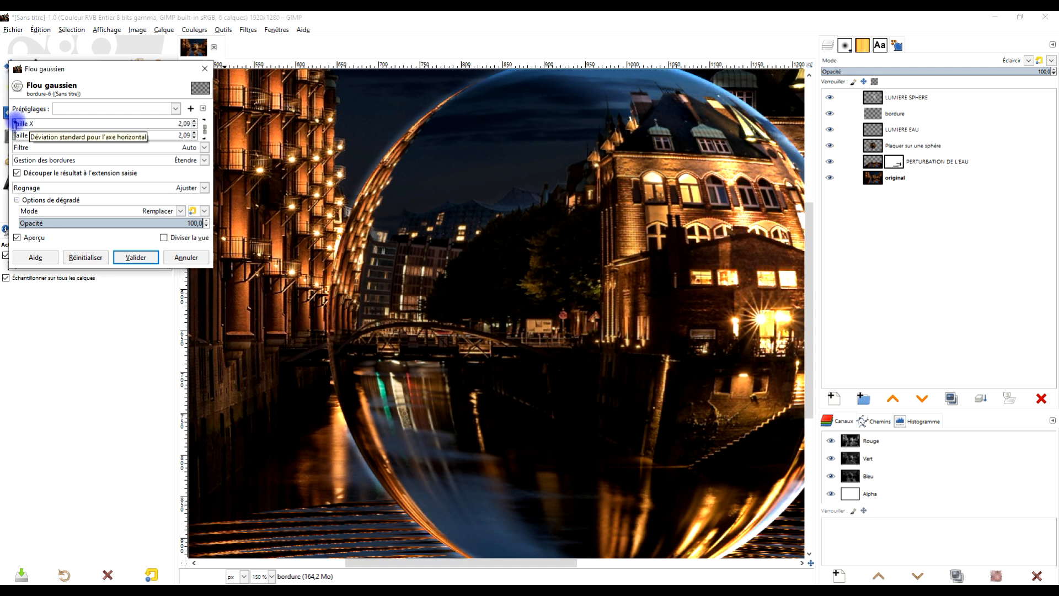
{"action": "left_click_drag", "start_coordinate": [17, 122], "coordinate": [15, 123]}
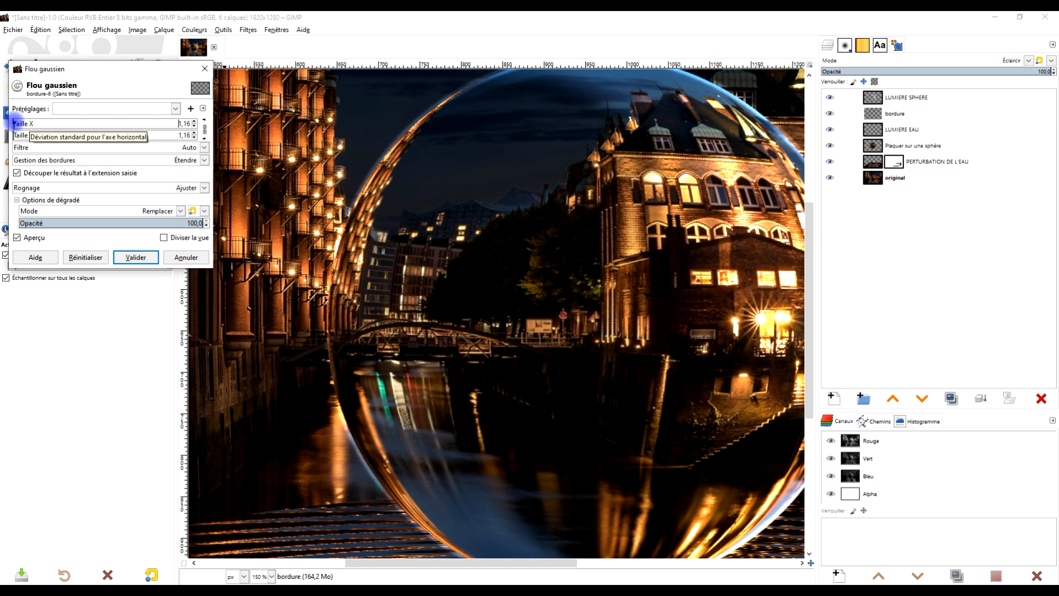
{"action": "left_click", "coordinate": [136, 257]}
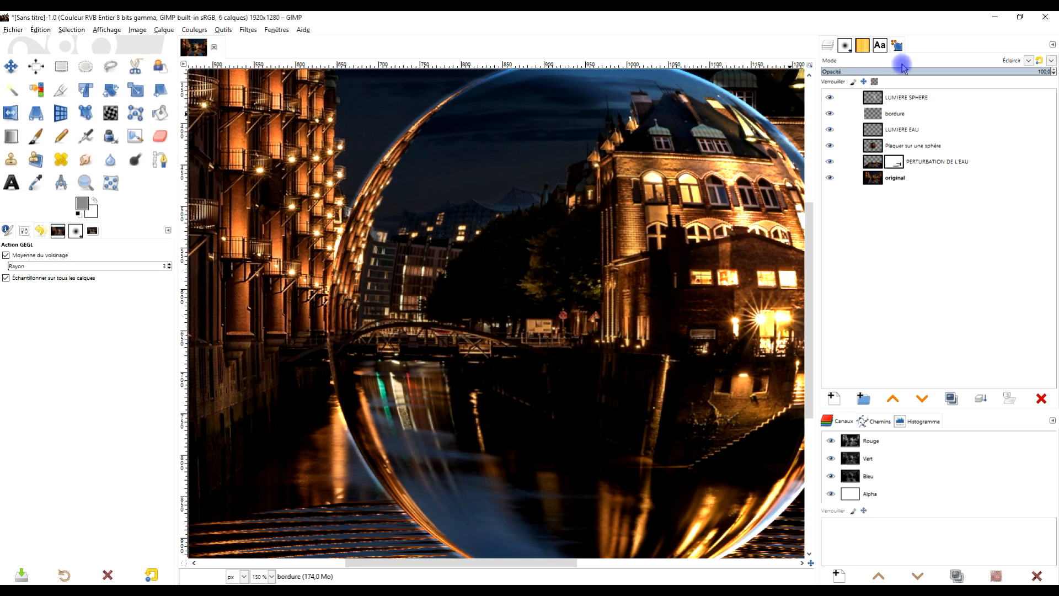
{"action": "left_click", "coordinate": [999, 70]}
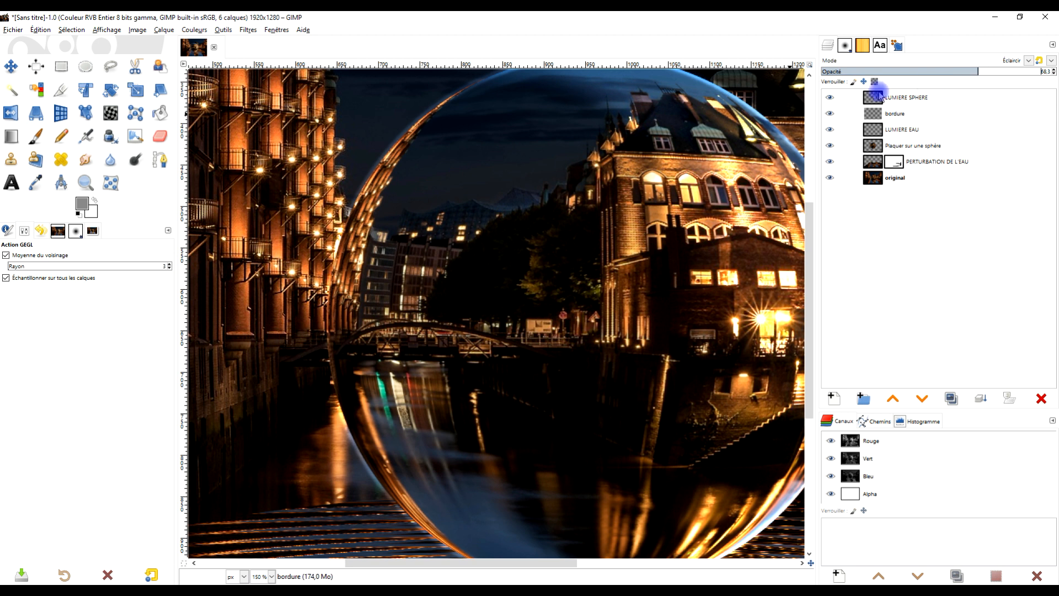
- Hide the LUMIERE SPHERE layer and toggle the bordure layer off and on to compare the sphere's rim
{"action": "left_click", "coordinate": [830, 98]}
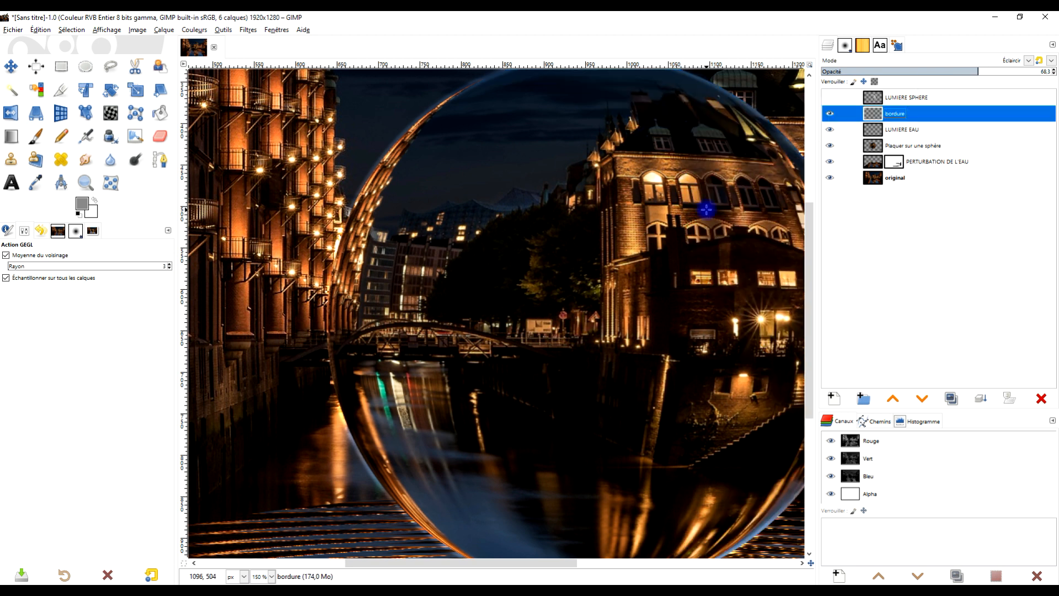
{"action": "scroll", "coordinate": [707, 210], "scroll_direction": "down", "scroll_amount": 1}
{"action": "left_click", "coordinate": [830, 114]}
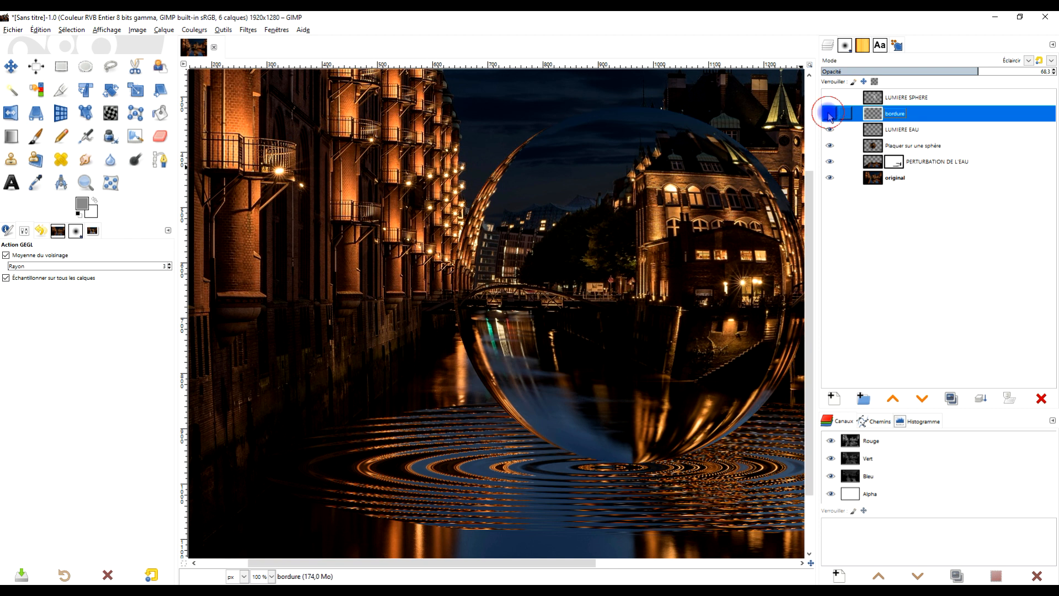
{"action": "left_click", "coordinate": [830, 114]}
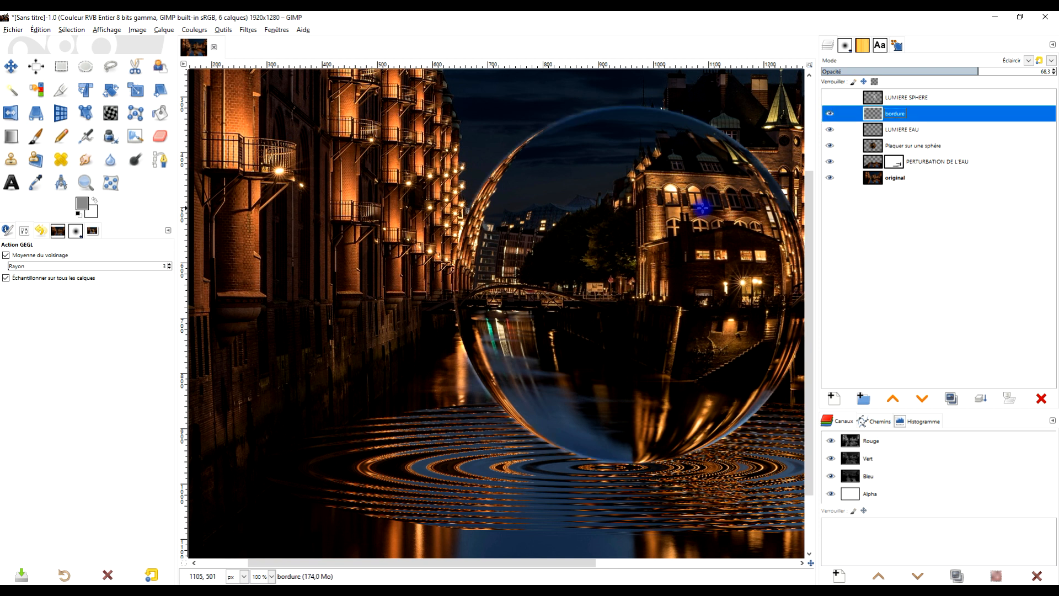
{"action": "left_click_drag", "start_coordinate": [679, 211], "coordinate": [599, 269]}
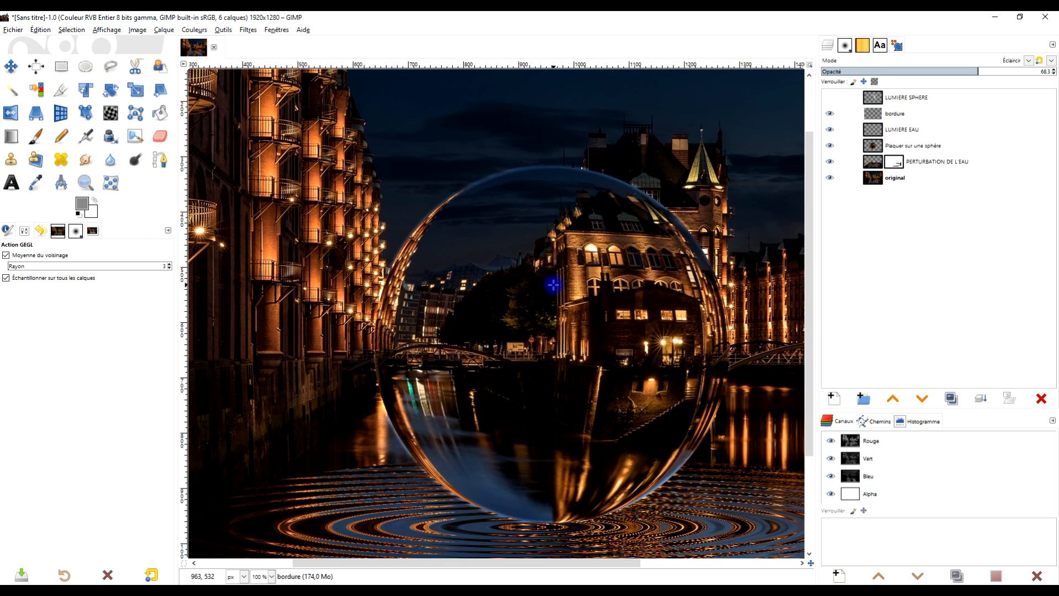
{"action": "scroll", "coordinate": [553, 285], "scroll_direction": "up", "scroll_amount": 1}
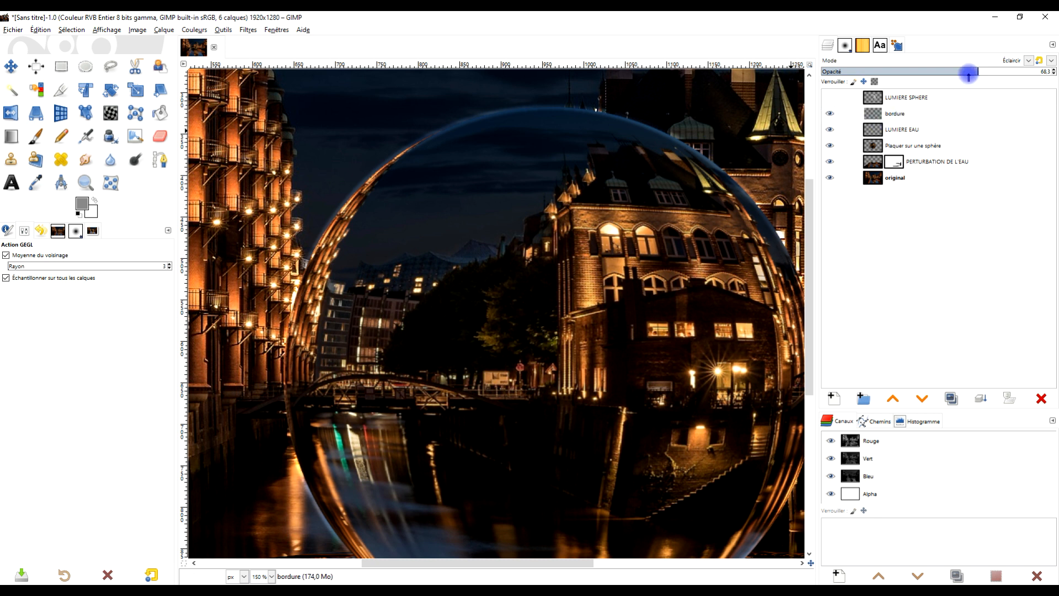
- Show the LUMIERE SPHERE layer again and lower the bordure layer's opacity to 53.5
{"action": "left_click", "coordinate": [849, 100]}
{"action": "left_click", "coordinate": [831, 99]}
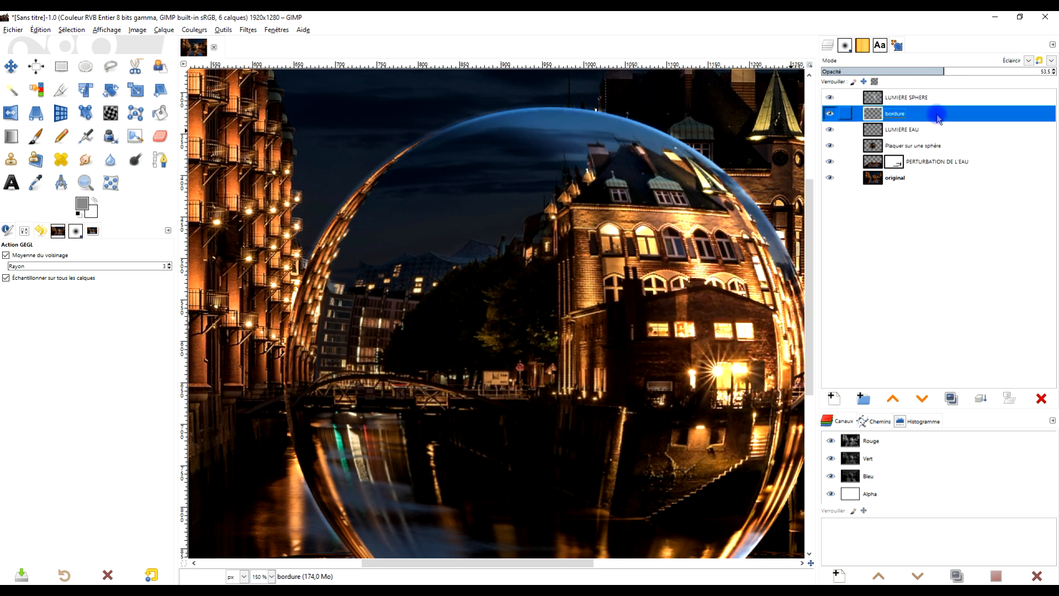
{"action": "scroll", "coordinate": [610, 333], "scroll_direction": "down", "scroll_amount": 3}
{"action": "scroll", "coordinate": [610, 333], "scroll_direction": "up", "scroll_amount": 1}
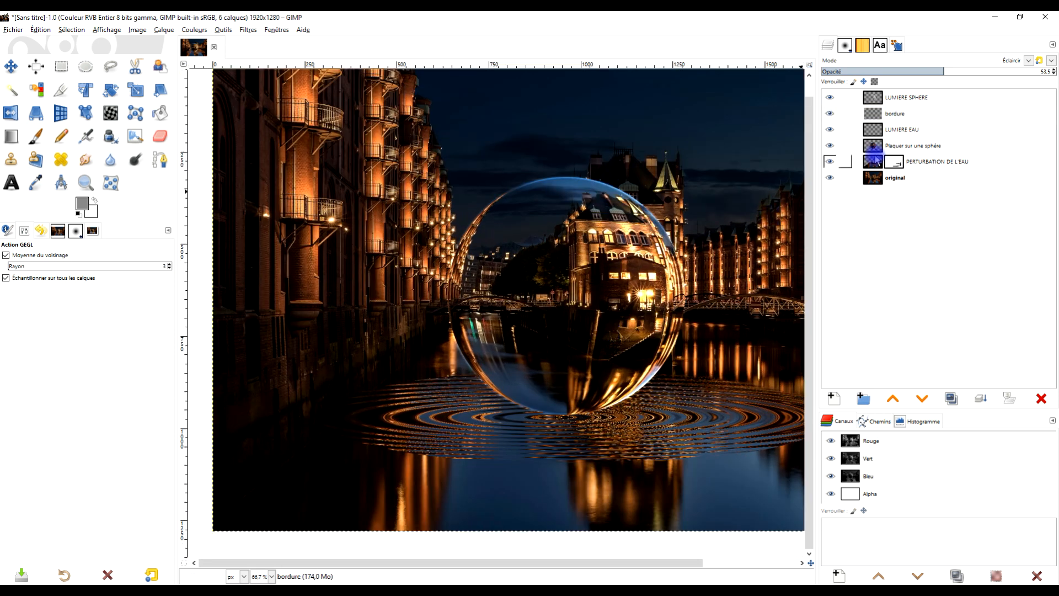
- Move the PERTURBATION DE L'EAU layer slightly up so the ripples sit closer beneath the sphere
{"action": "left_click", "coordinate": [911, 129]}
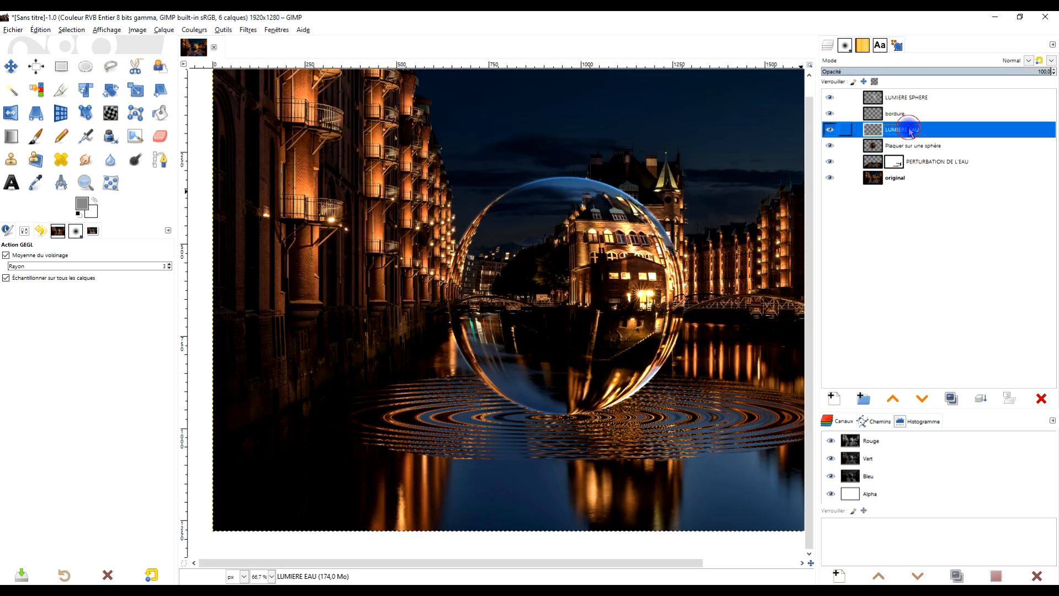
{"action": "scroll", "coordinate": [610, 349], "scroll_direction": "up", "scroll_amount": 1}
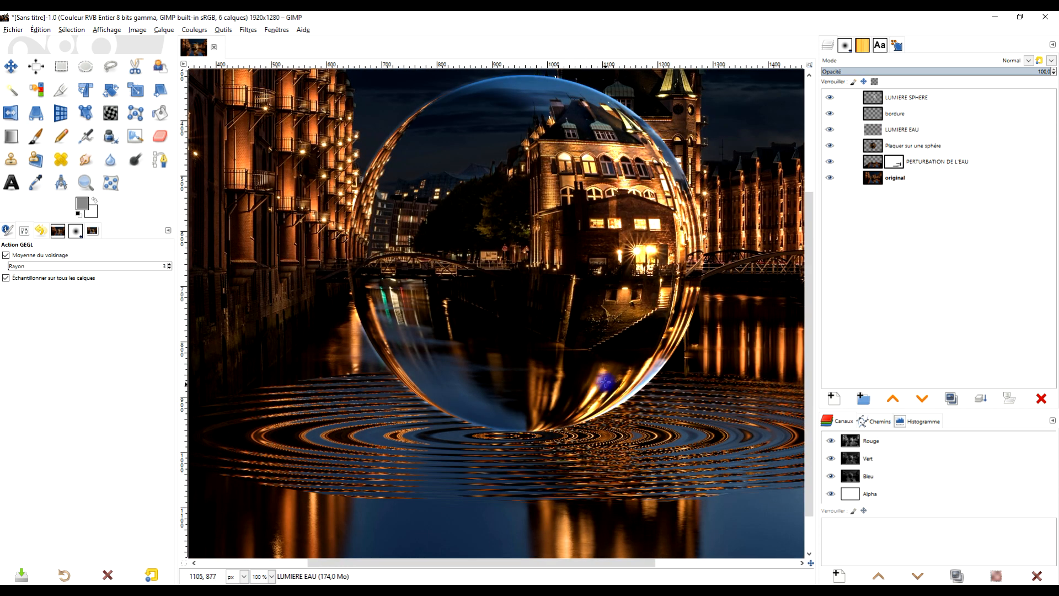
{"action": "left_click_drag", "start_coordinate": [606, 381], "coordinate": [589, 369]}
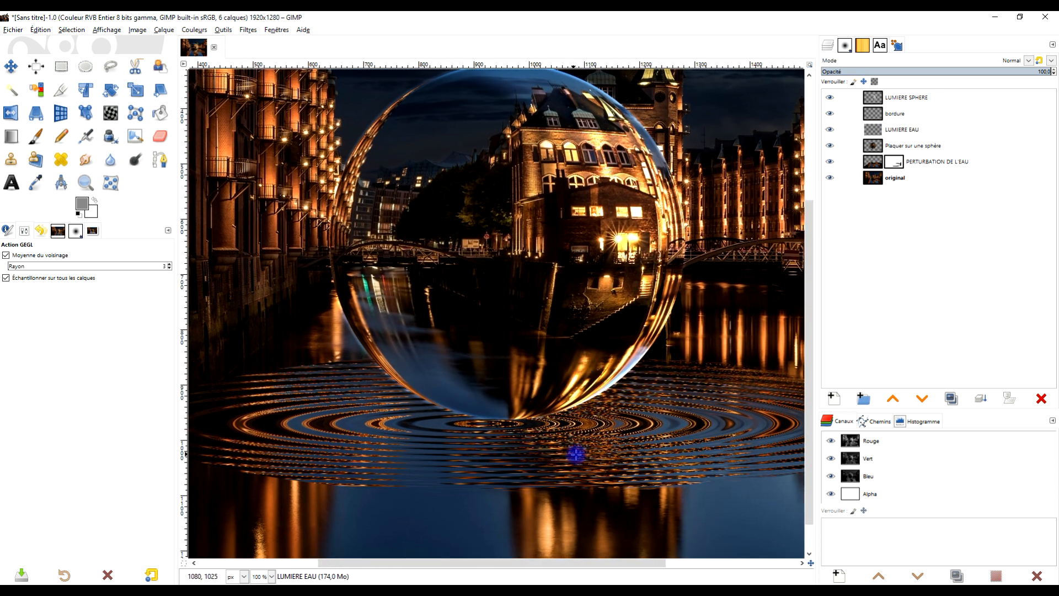
{"action": "left_click", "coordinate": [11, 66]}
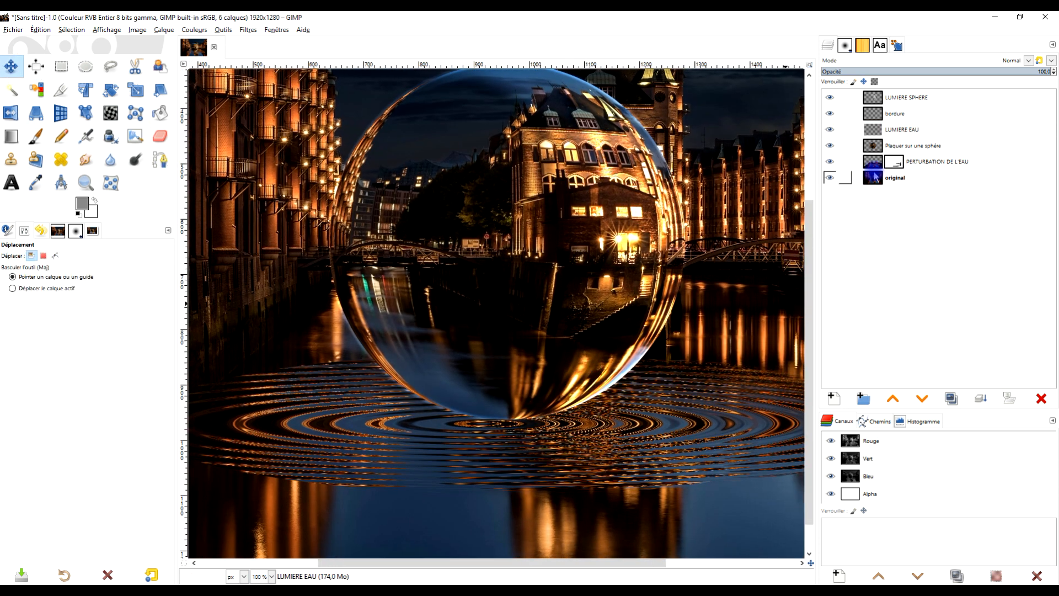
{"action": "left_click", "coordinate": [898, 146]}
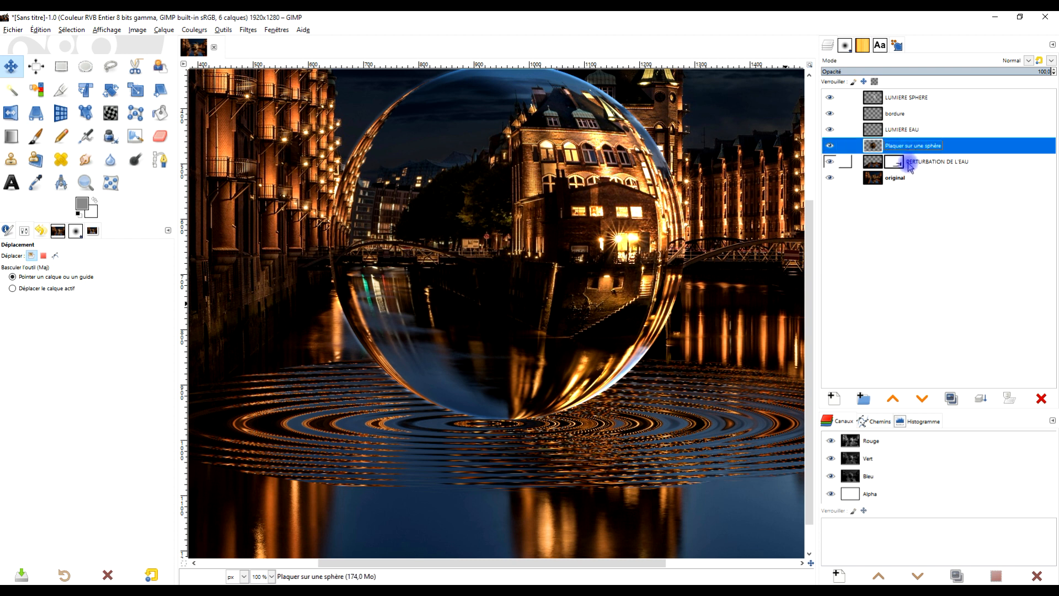
{"action": "left_click", "coordinate": [874, 166]}
{"action": "left_click_drag", "start_coordinate": [507, 452], "coordinate": [543, 427]}
{"action": "scroll", "coordinate": [544, 428], "scroll_direction": "down", "scroll_amount": 2, "text": "ctrl"}
{"action": "scroll", "coordinate": [535, 411], "scroll_direction": "up", "scroll_amount": 1, "text": "ctrl"}
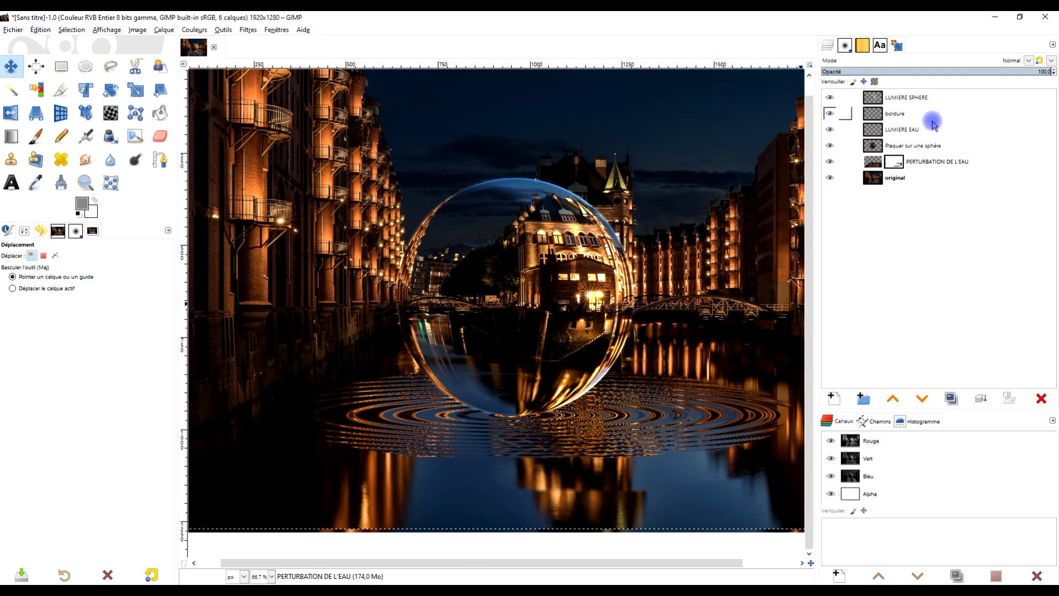
- Fit the PERTURBATION DE L'EAU layer to the image size and check the ripples around the sphere's base
{"action": "right_click", "coordinate": [878, 160]}
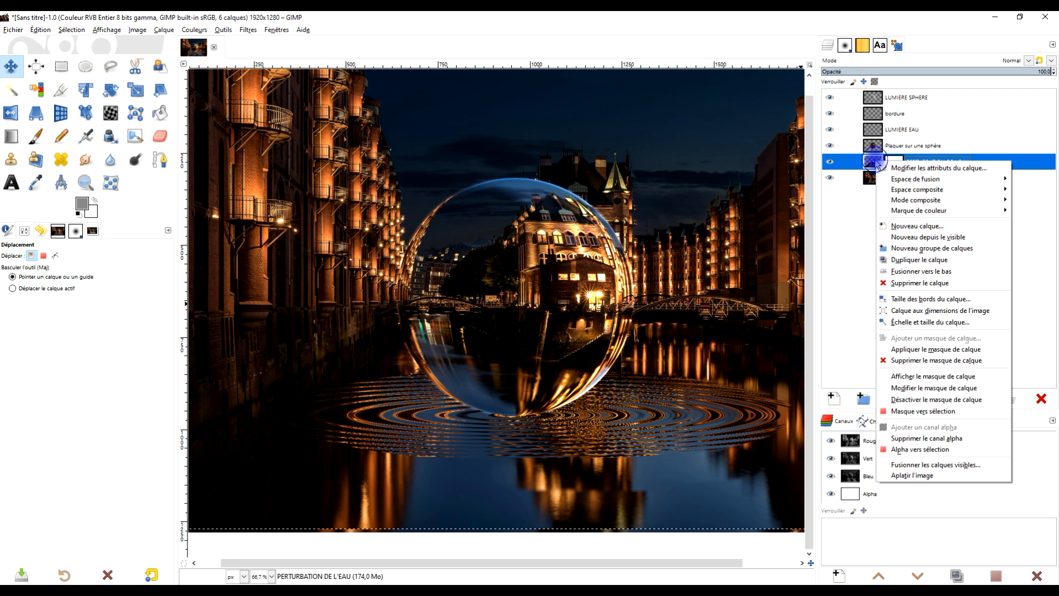
{"action": "left_click", "coordinate": [976, 310]}
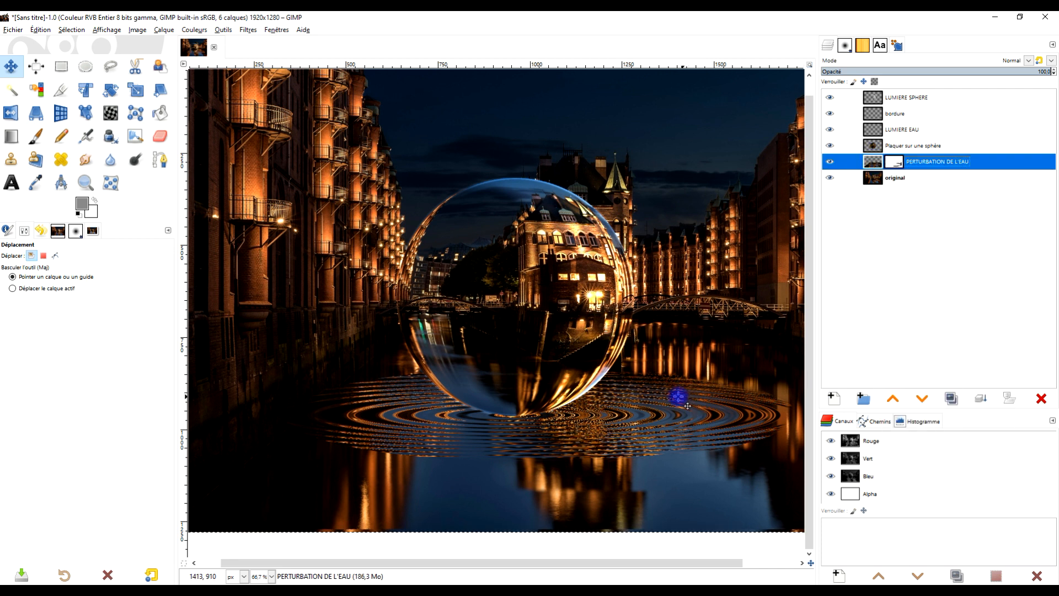
{"action": "scroll", "coordinate": [672, 397], "scroll_direction": "up", "scroll_amount": 1, "text": "ctrl"}
{"action": "left_click_drag", "start_coordinate": [554, 430], "coordinate": [556, 451]}
{"action": "scroll", "coordinate": [558, 434], "scroll_direction": "down", "scroll_amount": 1, "text": "ctrl"}
{"action": "scroll", "coordinate": [560, 435], "scroll_direction": "up", "scroll_amount": 1, "text": "ctrl"}
- With the LUMIERE EAU layer active, draw a flat elliptical selection about 842 × 164 px over the ripples below the sphere
{"action": "left_click", "coordinate": [901, 131]}
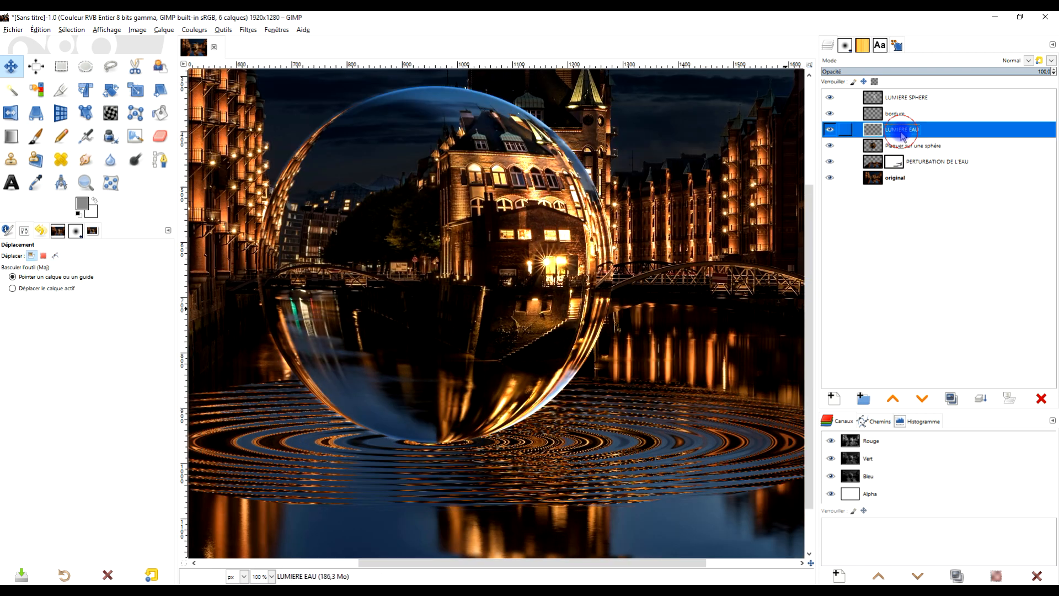
{"action": "left_click_drag", "start_coordinate": [557, 374], "coordinate": [596, 334]}
{"action": "left_click", "coordinate": [87, 91]}
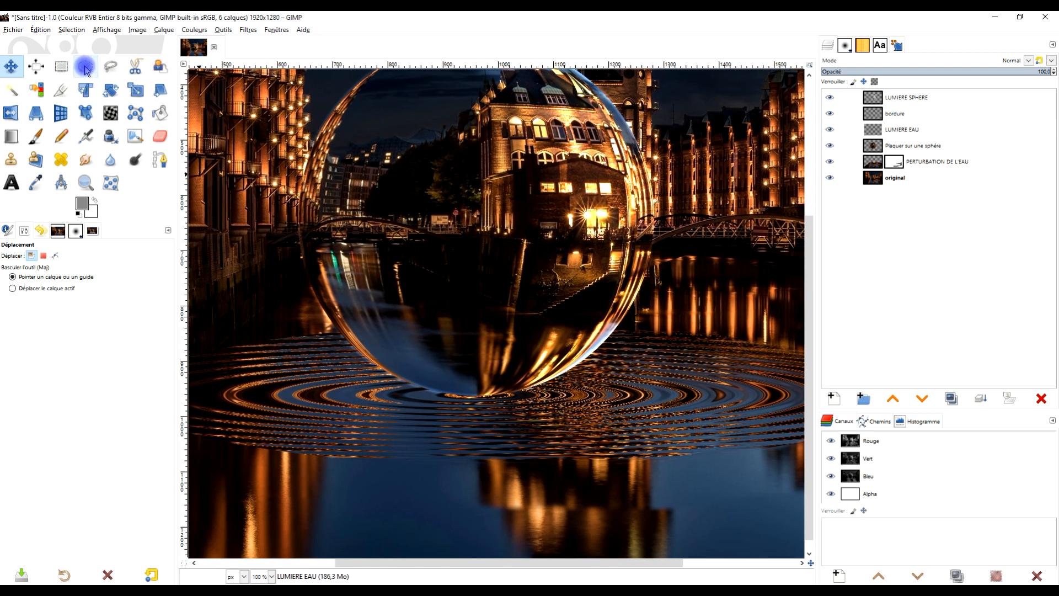
{"action": "left_click", "coordinate": [85, 67]}
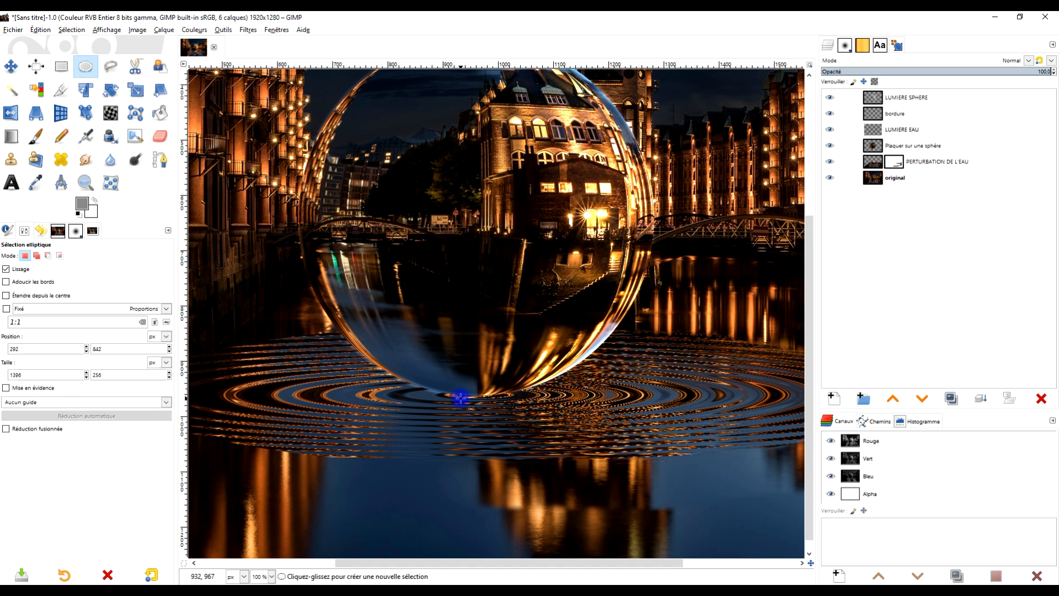
{"action": "left_click_drag", "start_coordinate": [460, 396], "coordinate": [802, 463]}
{"action": "left_click_drag", "start_coordinate": [690, 444], "coordinate": [475, 399]}
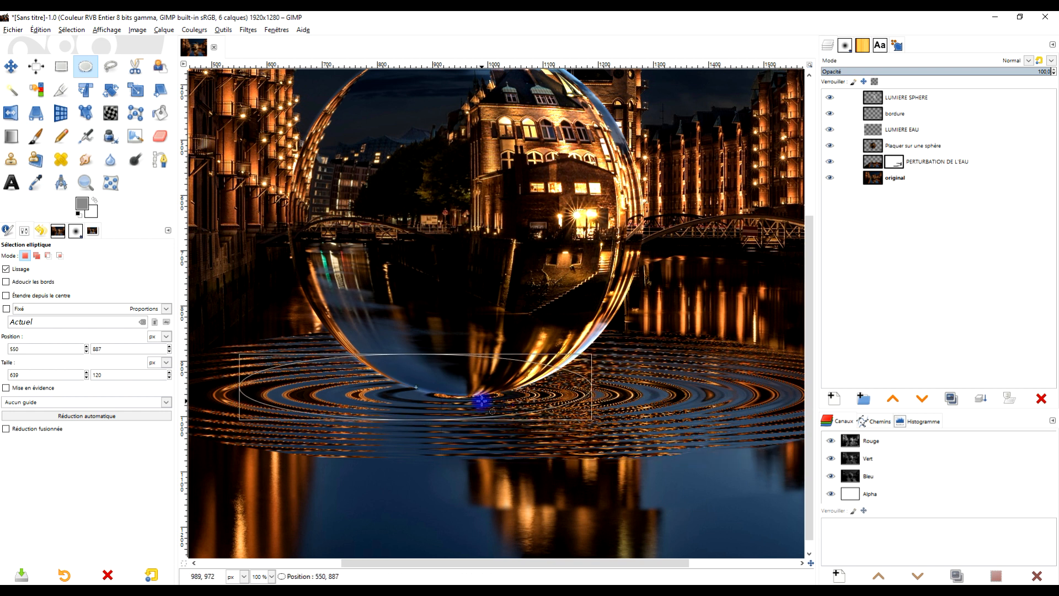
{"action": "left_click_drag", "start_coordinate": [588, 395], "coordinate": [699, 384]}
{"action": "scroll", "coordinate": [655, 386], "scroll_direction": "down", "scroll_amount": 2}
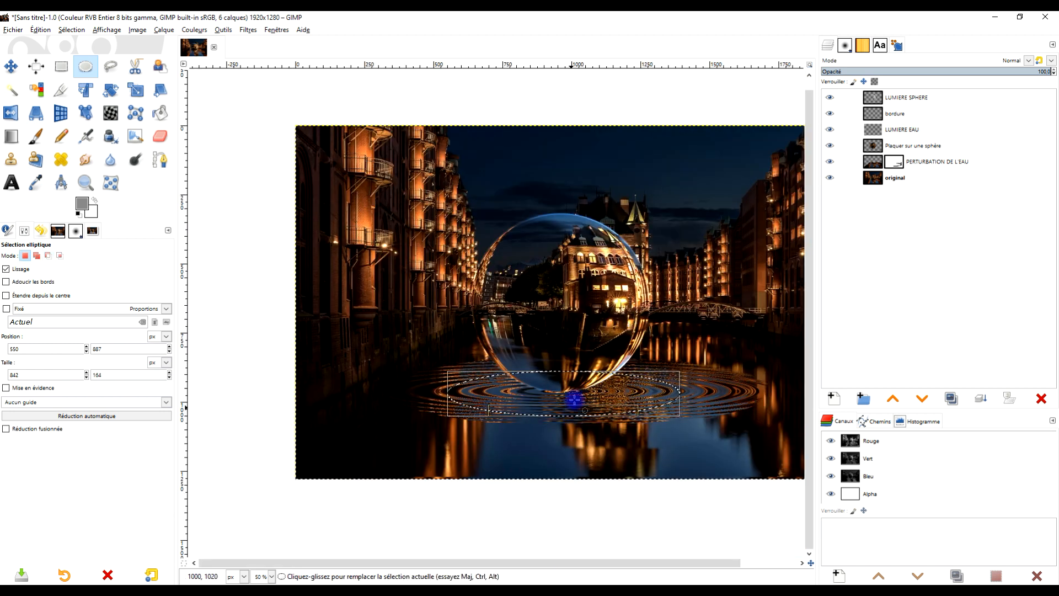
- Adjust the elliptical selection over the ripples to about 1257 × 143 px, positioned at about 392, 881
{"action": "left_click_drag", "start_coordinate": [563, 406], "coordinate": [563, 389]}
{"action": "scroll", "coordinate": [564, 391], "scroll_direction": "up", "scroll_amount": 2}
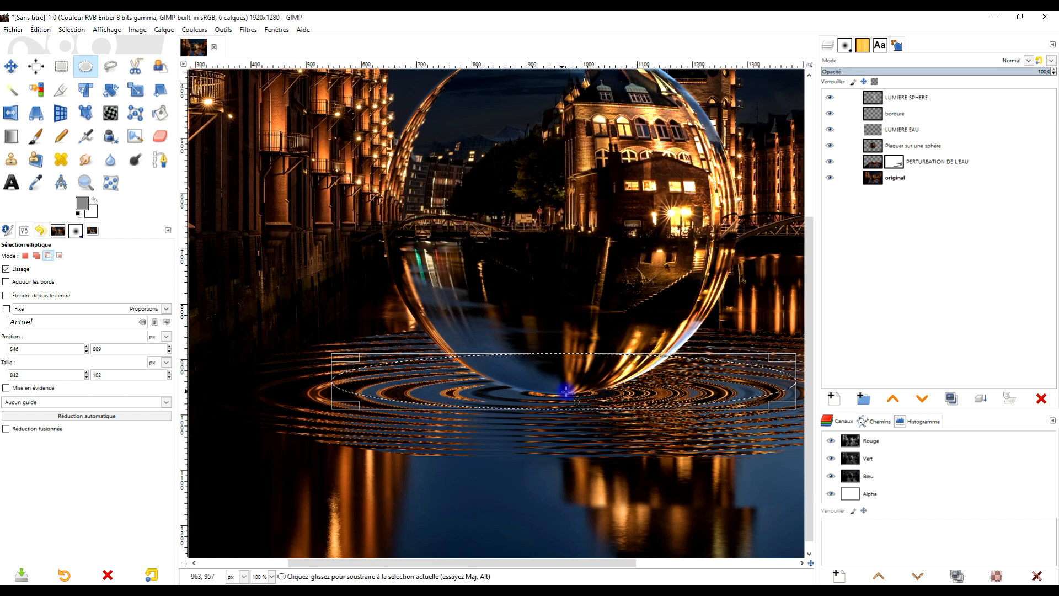
{"action": "scroll", "coordinate": [573, 392], "scroll_direction": "down", "scroll_amount": 1}
{"action": "left_click_drag", "start_coordinate": [651, 397], "coordinate": [747, 396]}
{"action": "left_click_drag", "start_coordinate": [351, 397], "coordinate": [295, 395]}
{"action": "left_click_drag", "start_coordinate": [512, 391], "coordinate": [519, 434]}
- Fill the elliptical selection on the LUMIERE EAU layer with the grey foreground colour
{"action": "left_click", "coordinate": [77, 206]}
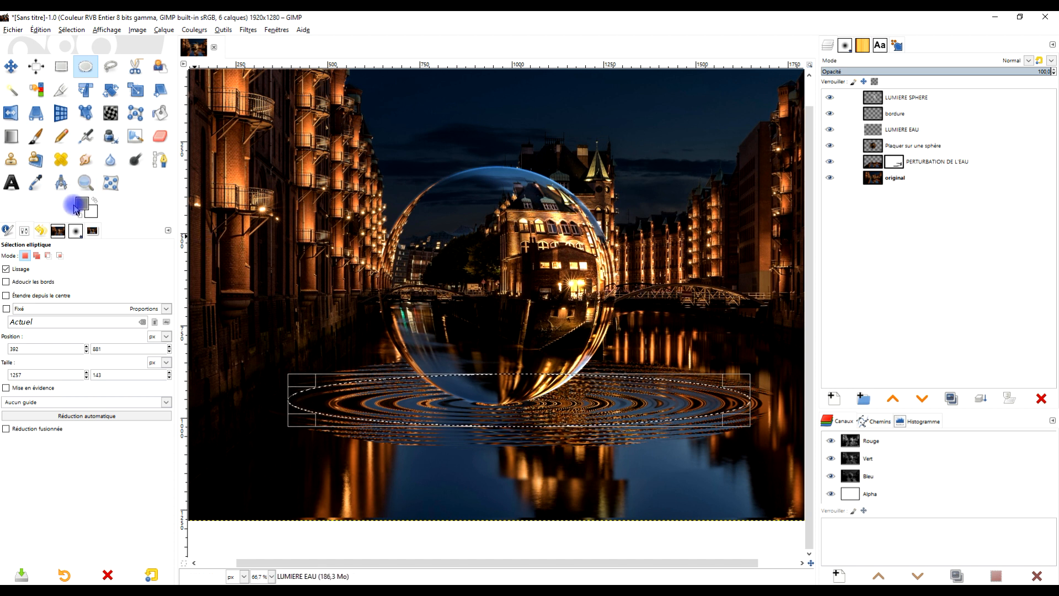
{"action": "left_click_drag", "start_coordinate": [82, 209], "coordinate": [619, 307]}
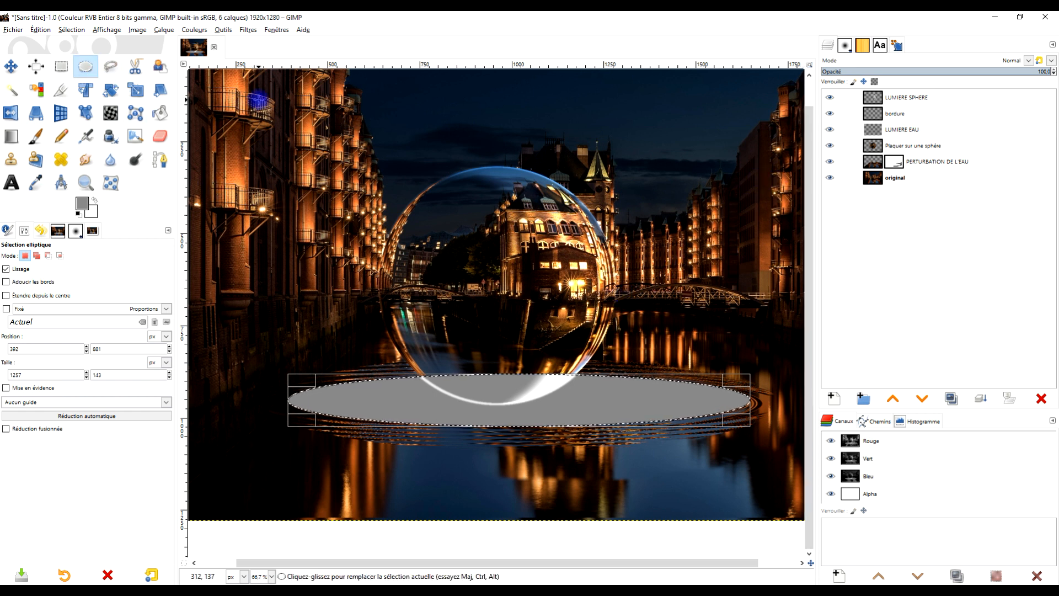
{"action": "left_click", "coordinate": [85, 67]}
- Load the Plaquer sur une sphère layer's alpha as a selection and erase that area from the LUMIERE EAU layer's grey ellipse
{"action": "left_click", "coordinate": [875, 117]}
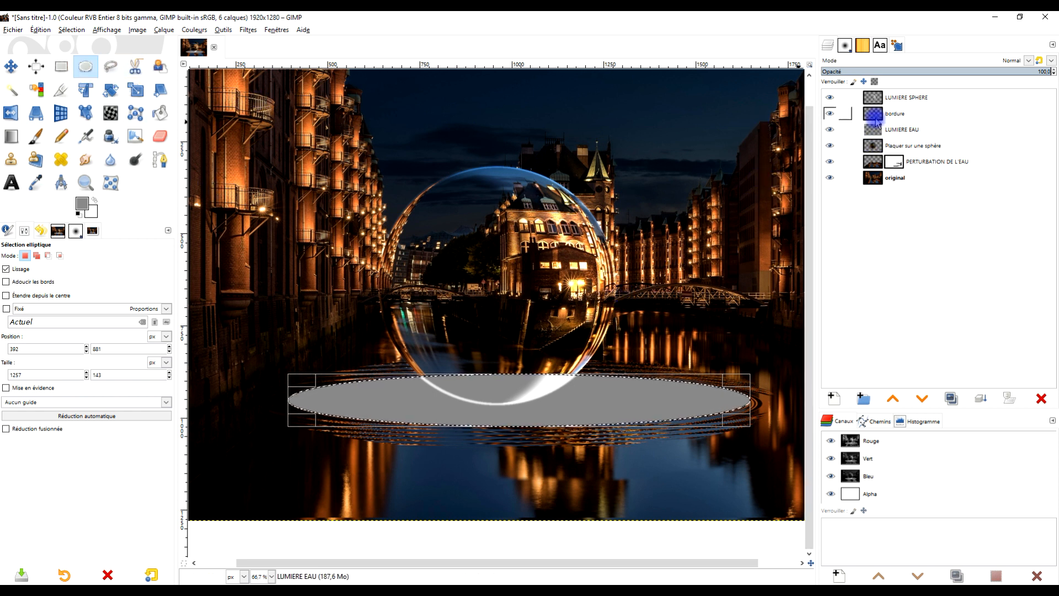
{"action": "right_click", "coordinate": [875, 145]}
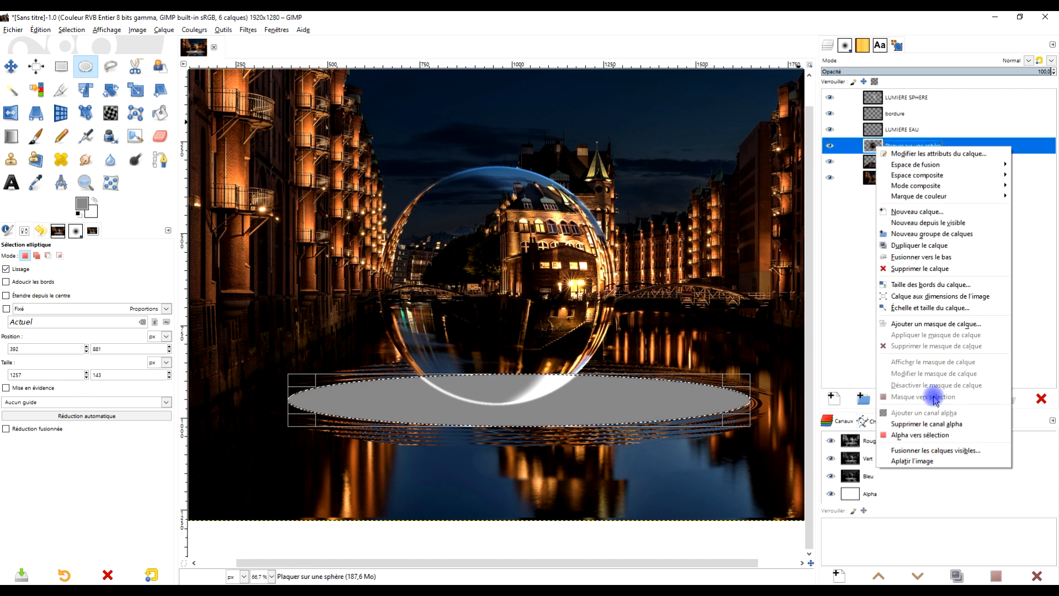
{"action": "left_click", "coordinate": [920, 434]}
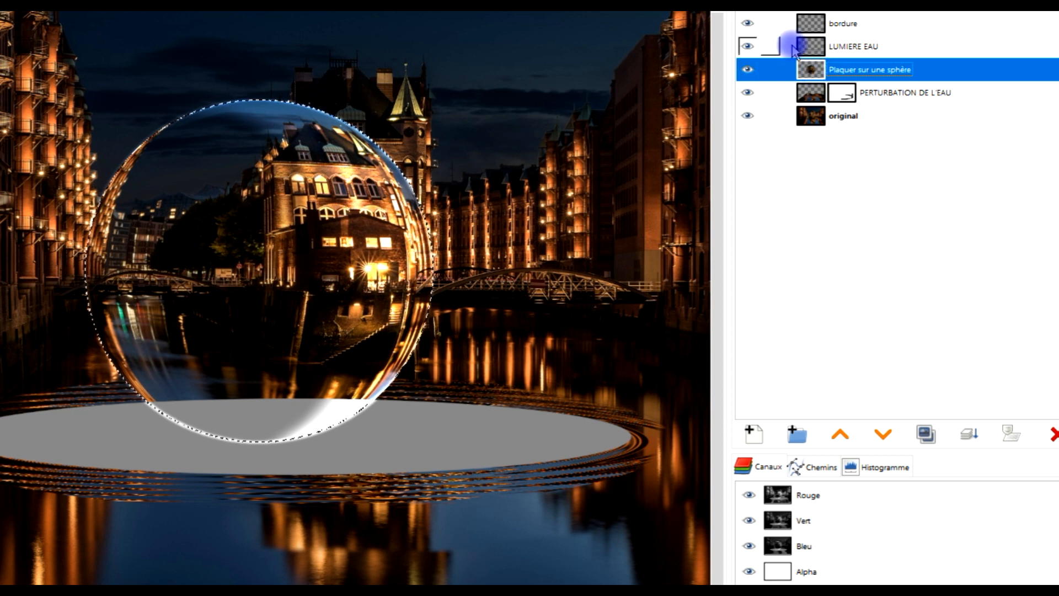
{"action": "left_click", "coordinate": [823, 47]}
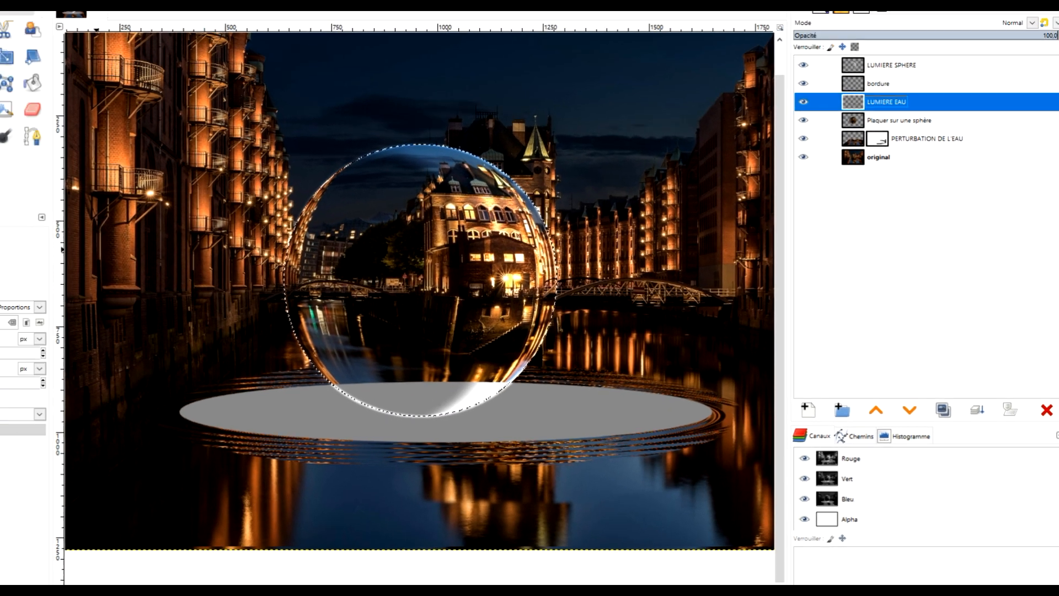
{"action": "left_click", "coordinate": [38, 30]}
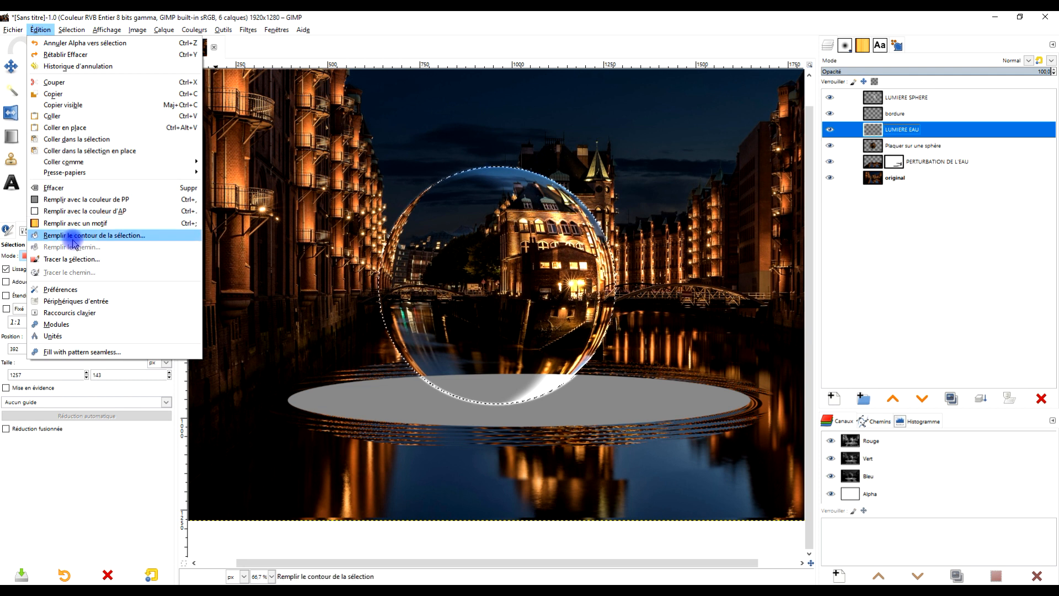
{"action": "left_click", "coordinate": [71, 189]}
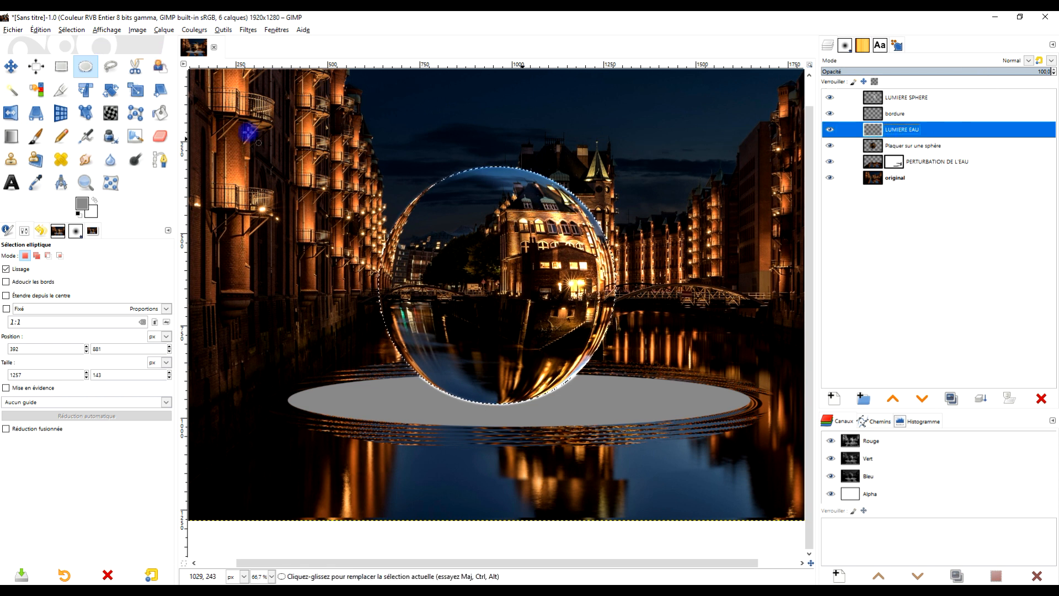
- Invert the selection to cover everything outside the sphere
{"action": "left_click", "coordinate": [41, 30]}
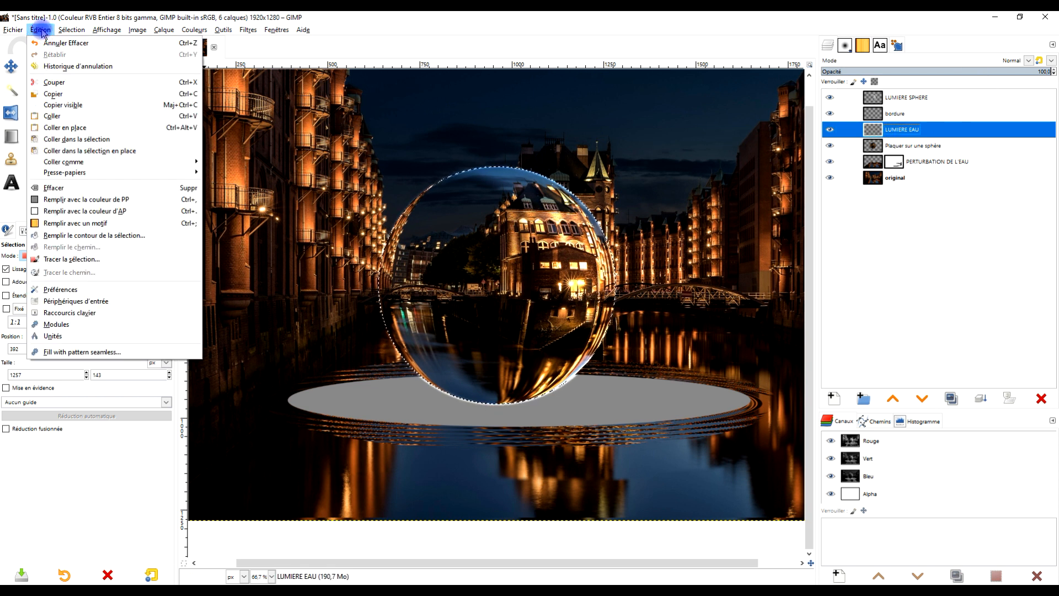
{"action": "mouse_move", "coordinate": [65, 33]}
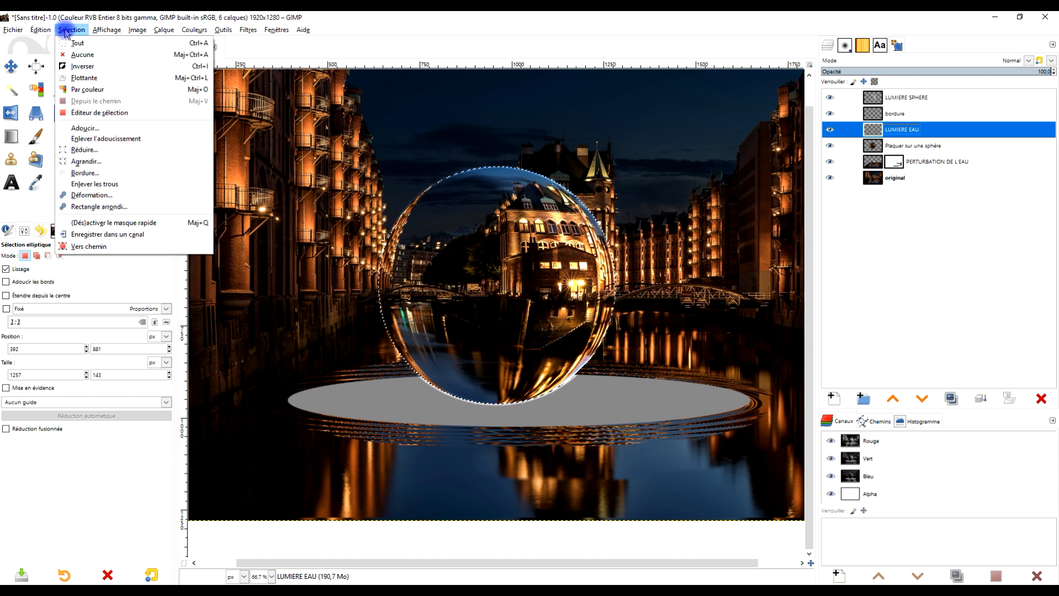
{"action": "left_click", "coordinate": [82, 66]}
{"action": "left_click_drag", "start_coordinate": [467, 187], "coordinate": [416, 180]}
{"action": "scroll", "coordinate": [222, 193], "scroll_direction": "up", "scroll_amount": 3}
{"action": "scroll", "coordinate": [315, 234], "scroll_direction": "down", "scroll_amount": 3}
{"action": "scroll", "coordinate": [496, 292], "scroll_direction": "down", "scroll_amount": 2}
{"action": "scroll", "coordinate": [501, 296], "scroll_direction": "up", "scroll_amount": 2}
{"action": "left_click_drag", "start_coordinate": [601, 352], "coordinate": [556, 288]}
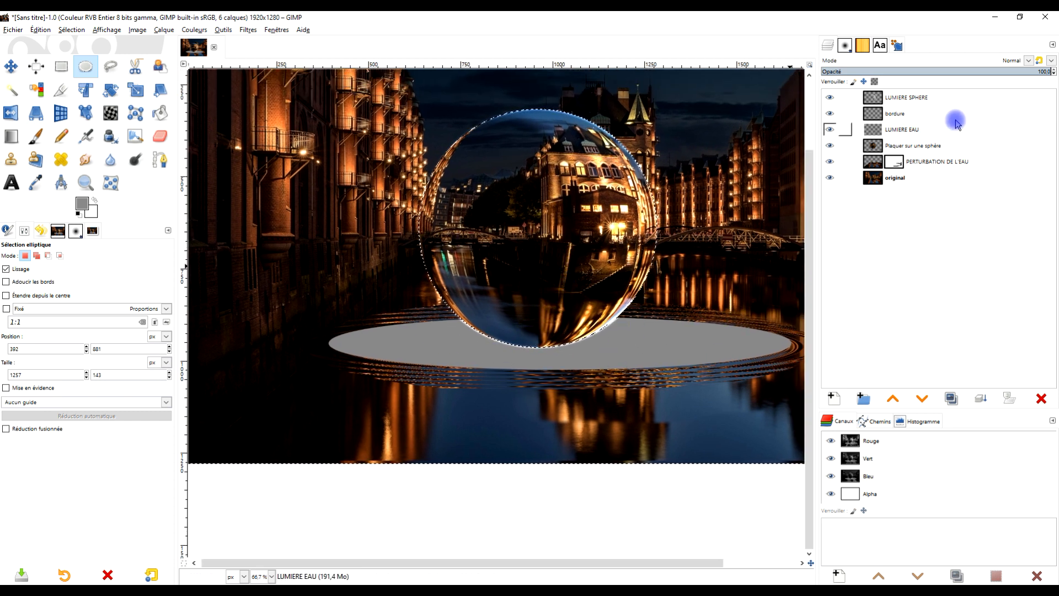
- Set the LUMIERE EAU layer's blend mode to Éclaircir
{"action": "left_click", "coordinate": [934, 130]}
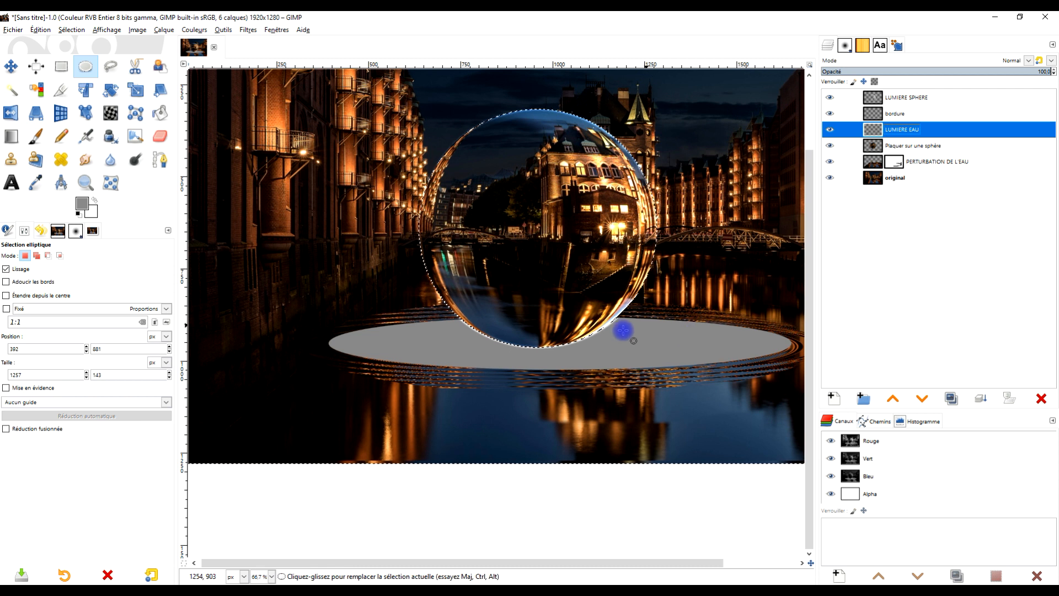
{"action": "left_click", "coordinate": [1029, 61]}
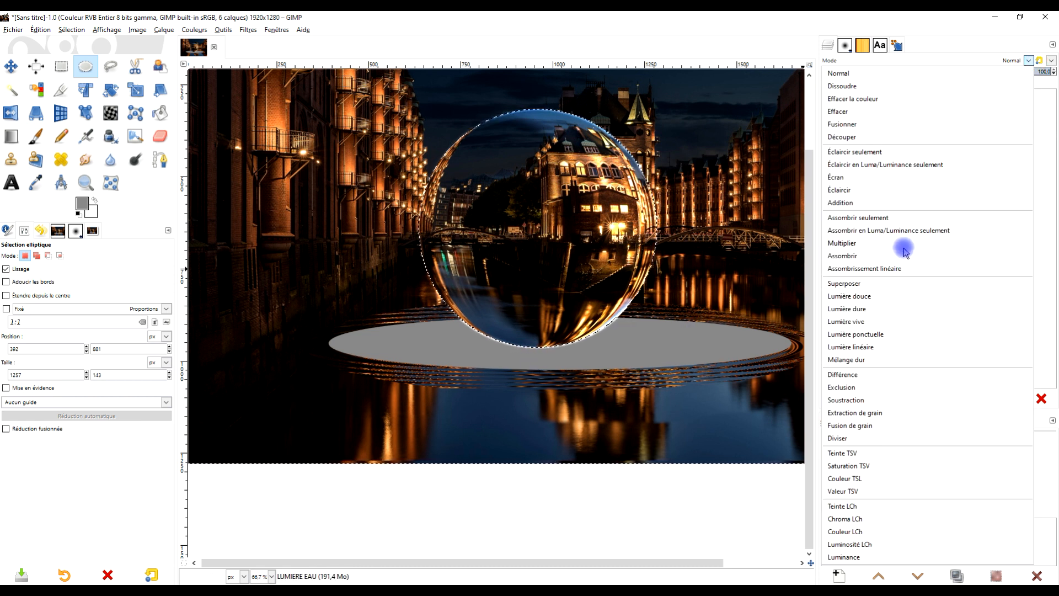
{"action": "left_click", "coordinate": [880, 192]}
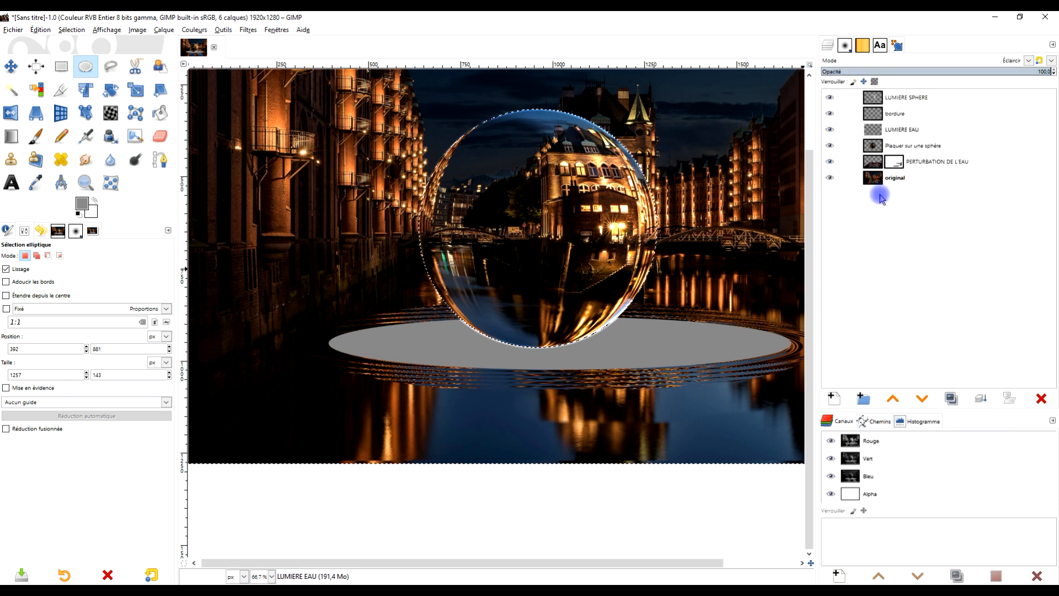
- Apply a Gaussian blur of 29.18 in both X and Y to the LUMIERE EAU layer, limited to the current selection
{"action": "scroll", "coordinate": [450, 383], "scroll_direction": "up", "scroll_amount": 1}
{"action": "scroll", "coordinate": [449, 384], "scroll_direction": "right", "scroll_amount": 1}
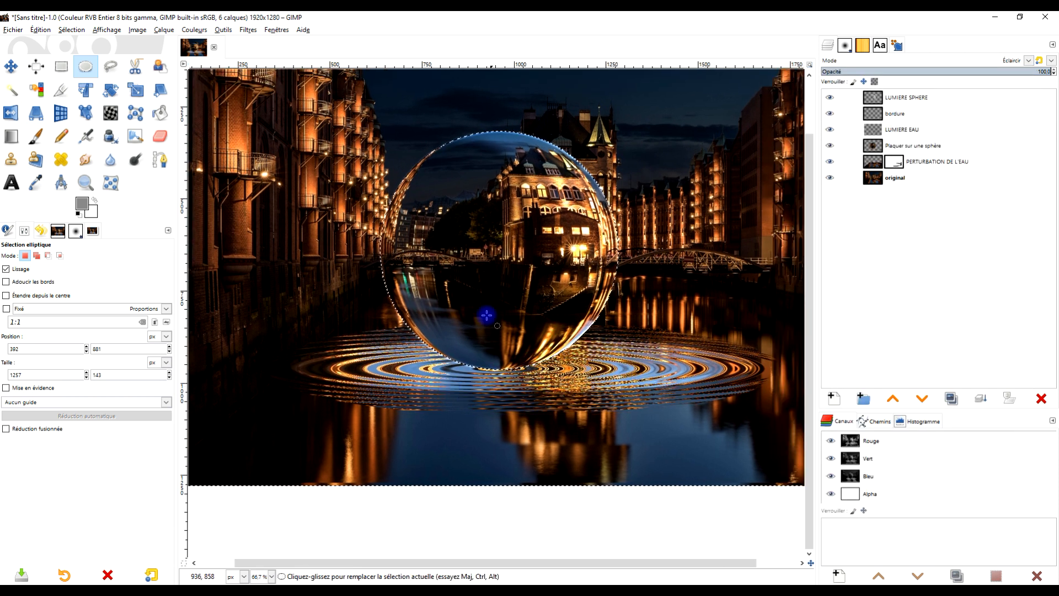
{"action": "left_click", "coordinate": [248, 30]}
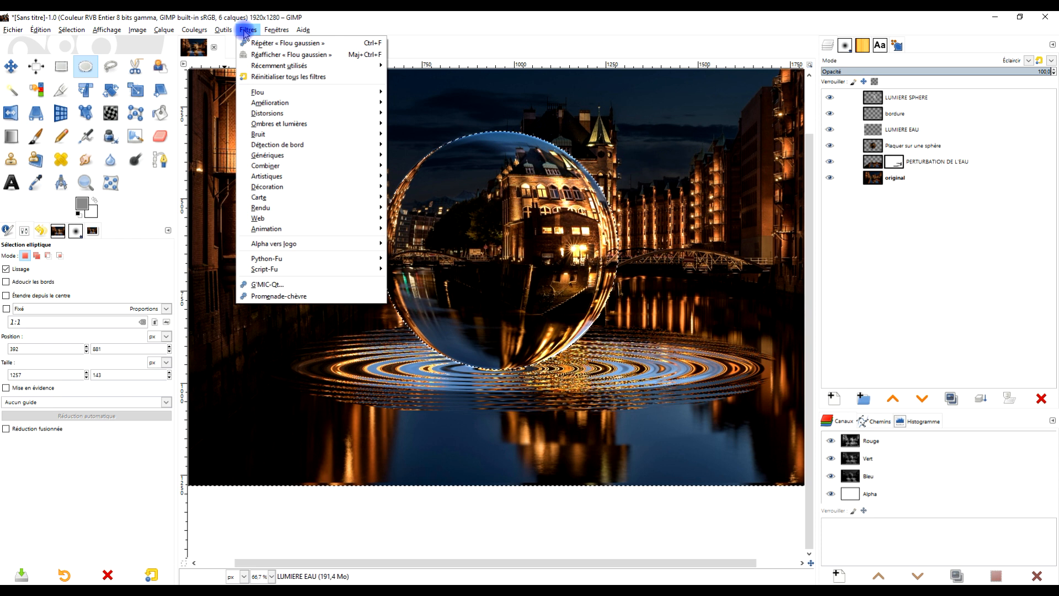
{"action": "mouse_move", "coordinate": [379, 91]}
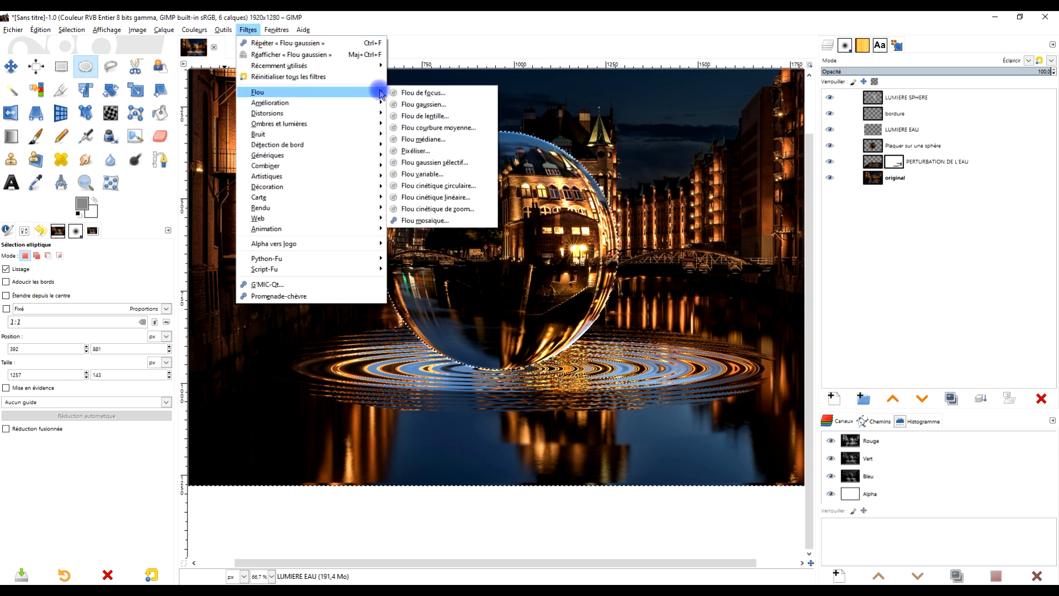
{"action": "left_click", "coordinate": [420, 104]}
{"action": "left_click", "coordinate": [27, 123]}
{"action": "left_click_drag", "start_coordinate": [28, 122], "coordinate": [62, 124]}
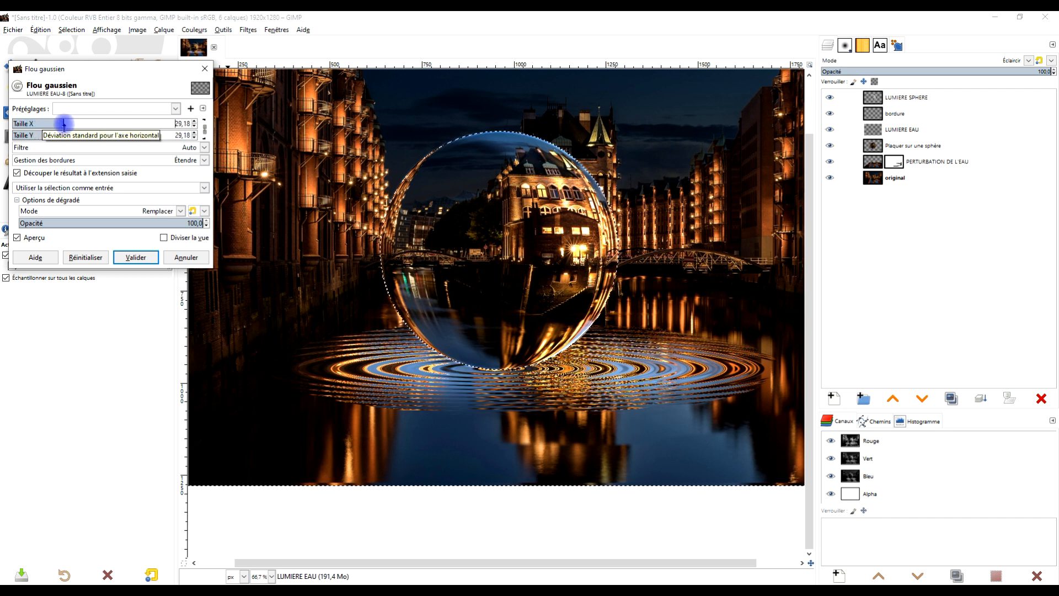
{"action": "left_click", "coordinate": [126, 256]}
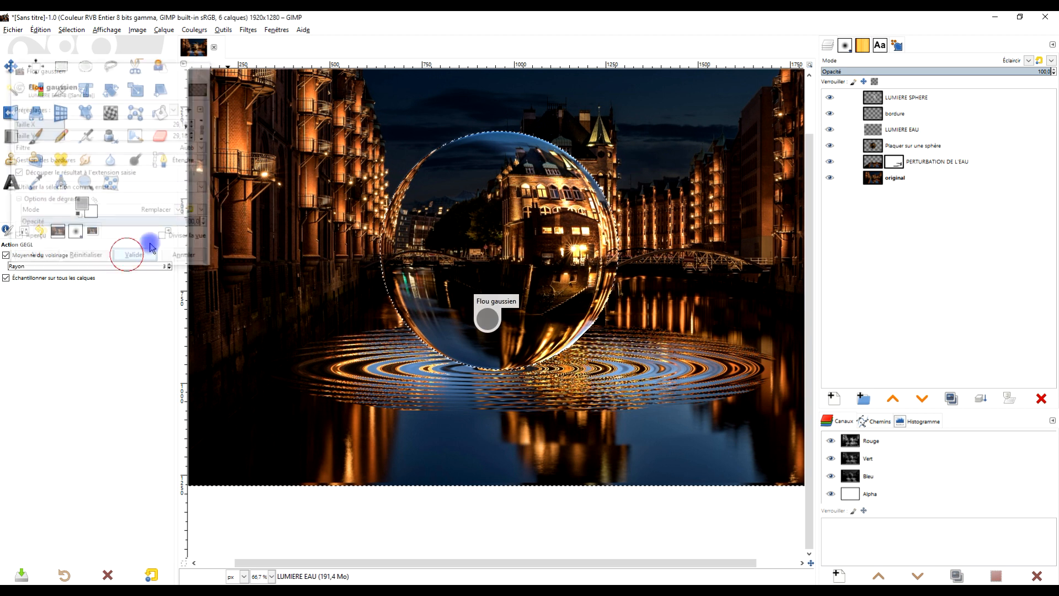
- Try a duplicate of the LUMIERE EAU layer at a reduced opacity of about 34.5, and delete the copy
{"action": "left_click", "coordinate": [924, 128]}
{"action": "left_click", "coordinate": [950, 399]}
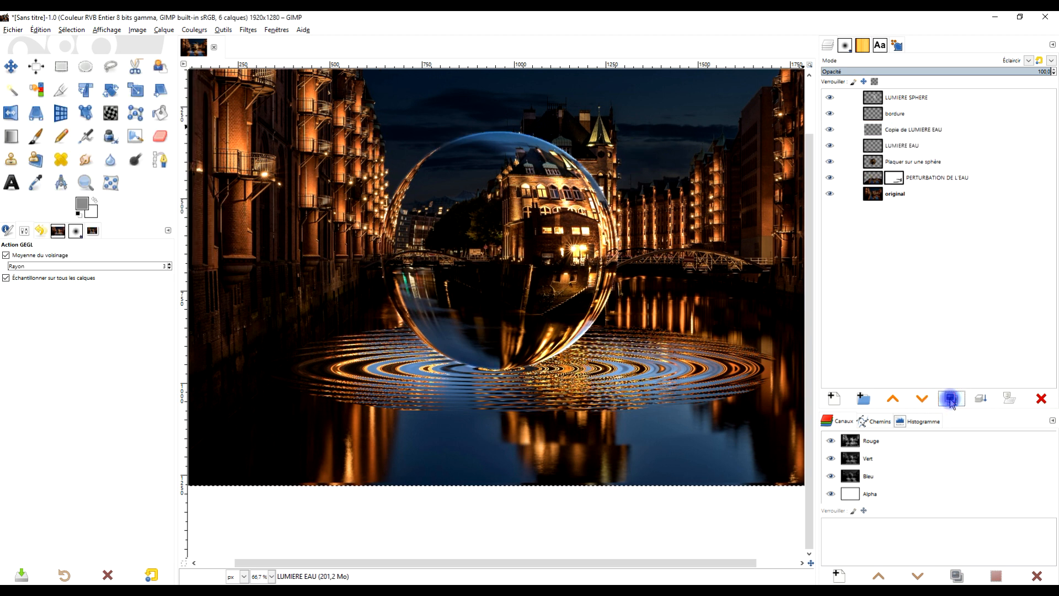
{"action": "left_click", "coordinate": [913, 130]}
{"action": "left_click_drag", "start_coordinate": [965, 71], "coordinate": [837, 71]}
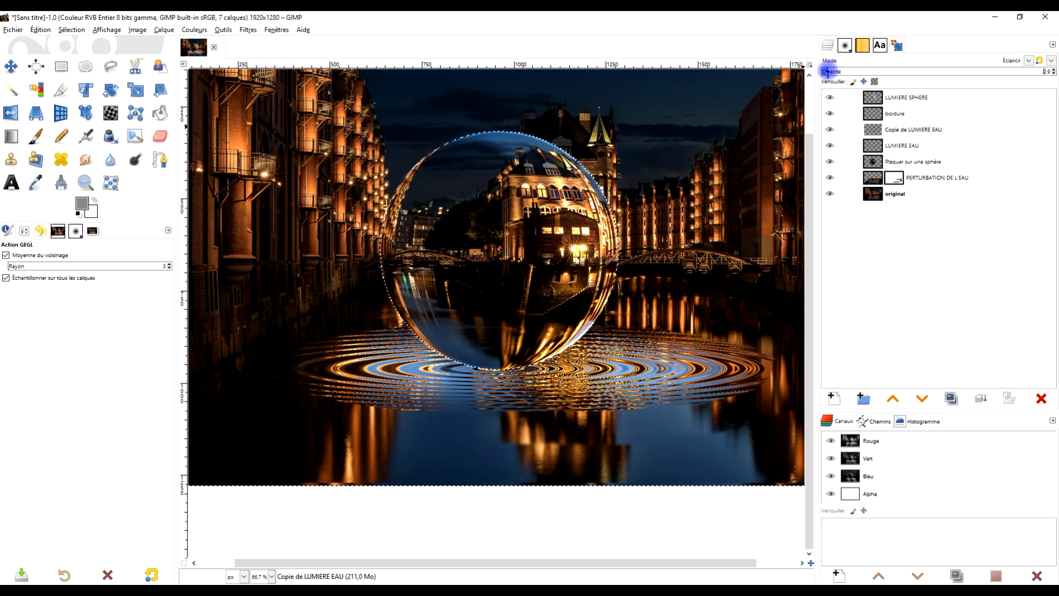
{"action": "left_click", "coordinate": [833, 133]}
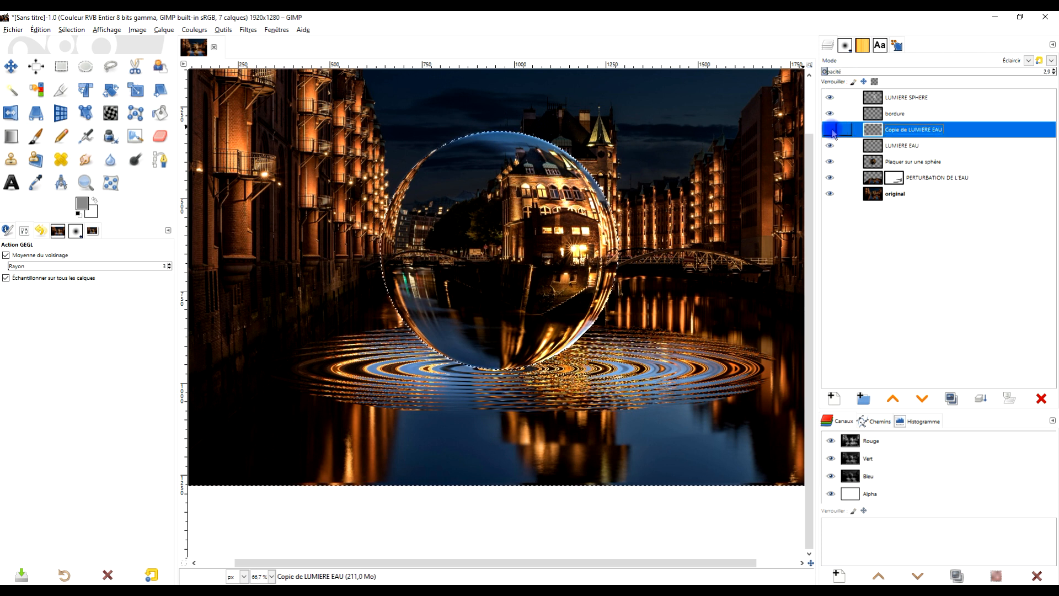
{"action": "left_click_drag", "start_coordinate": [879, 71], "coordinate": [900, 70]}
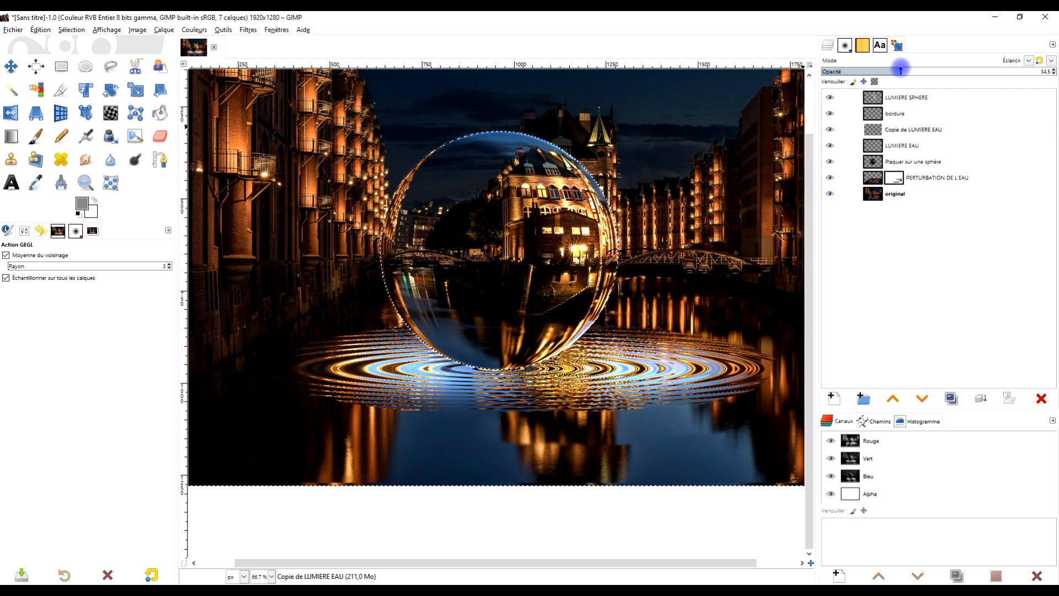
{"action": "left_click", "coordinate": [1048, 399]}
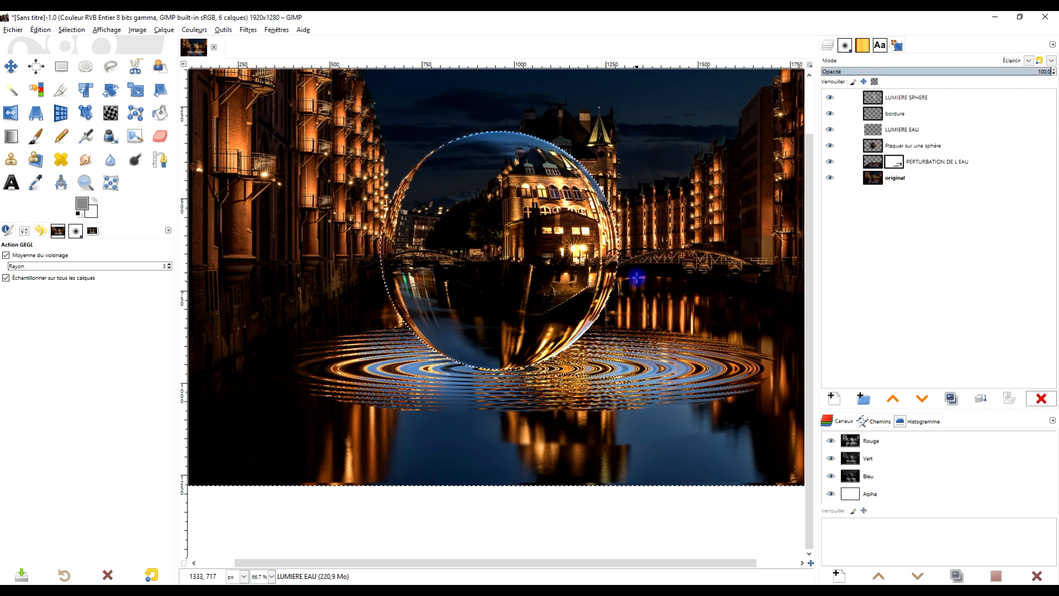
- Remove the selection around the sphere
{"action": "left_click", "coordinate": [72, 29]}
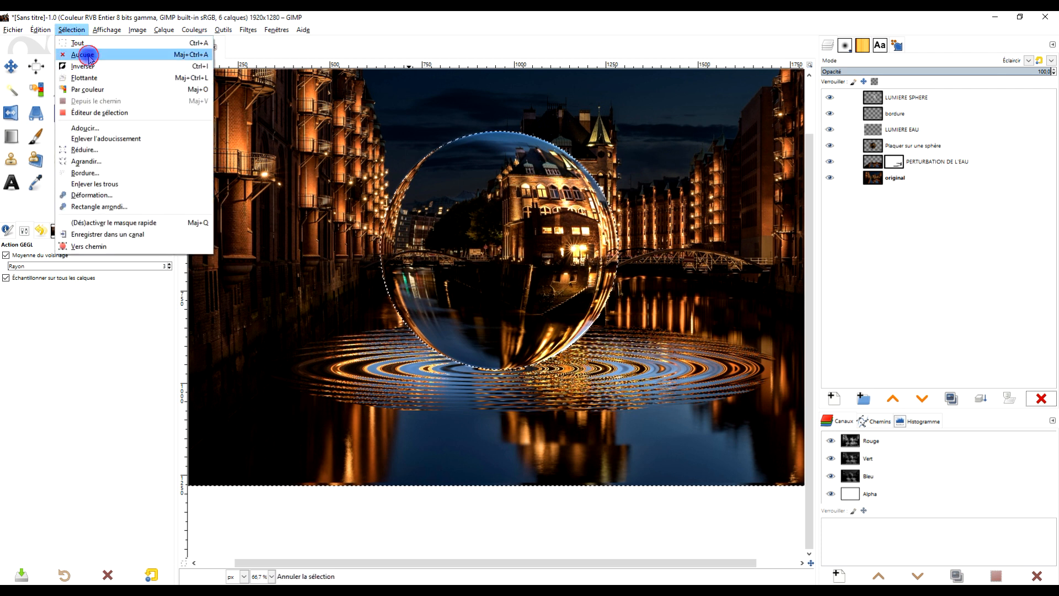
{"action": "left_click", "coordinate": [89, 58]}
{"action": "scroll", "coordinate": [623, 331], "scroll_direction": "right", "scroll_amount": 2}
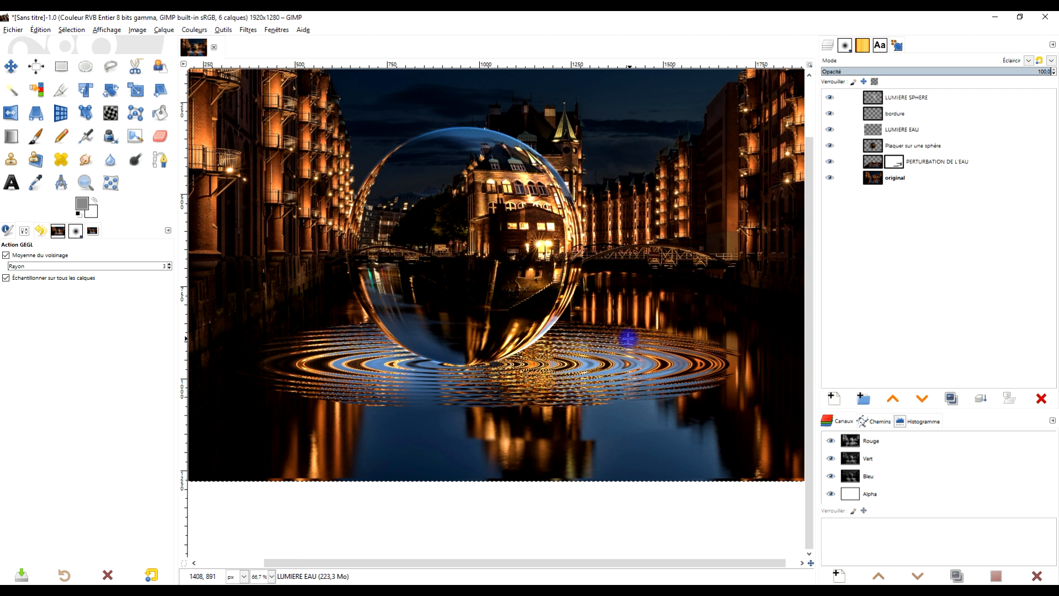
{"action": "scroll", "coordinate": [627, 339], "scroll_direction": "down", "scroll_amount": 1}
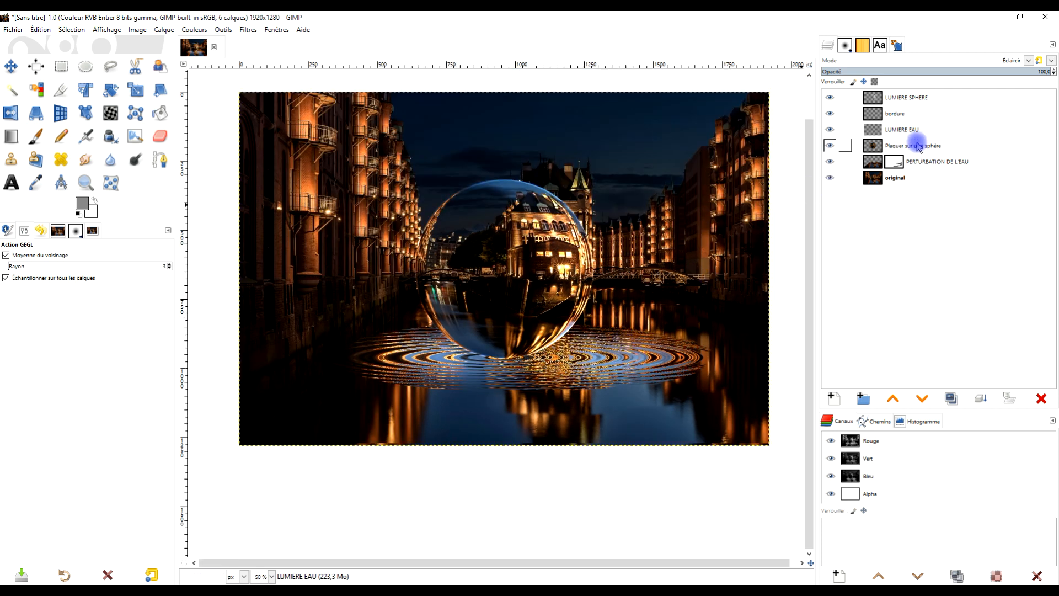
- Scale the PERTURBATION DE L'EAU layer horizontally around its centre to 1548 x 1280 px to narrow the ripples
{"action": "left_click", "coordinate": [879, 163]}
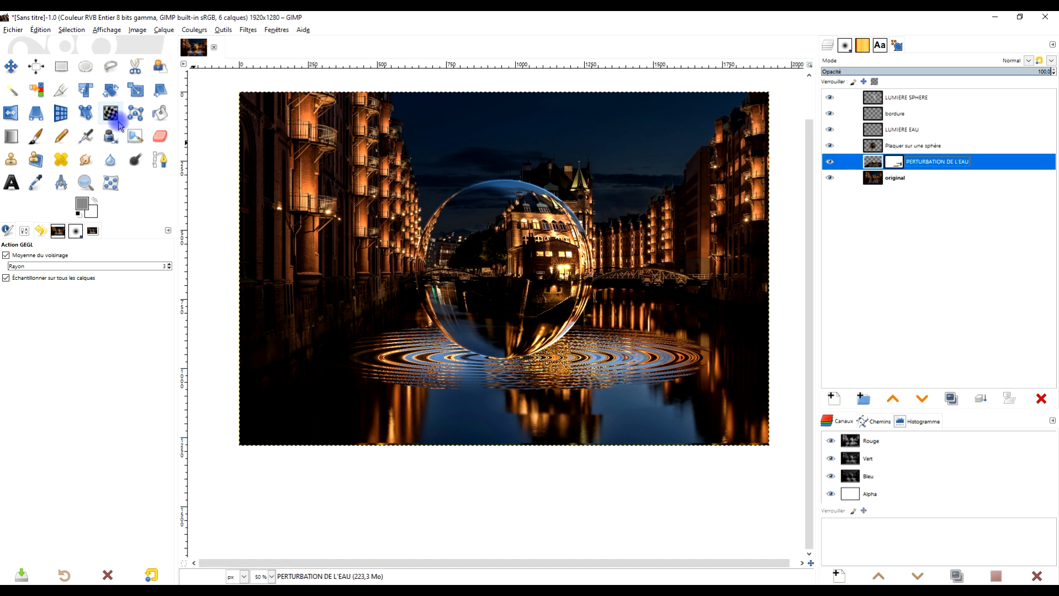
{"action": "left_click", "coordinate": [135, 89]}
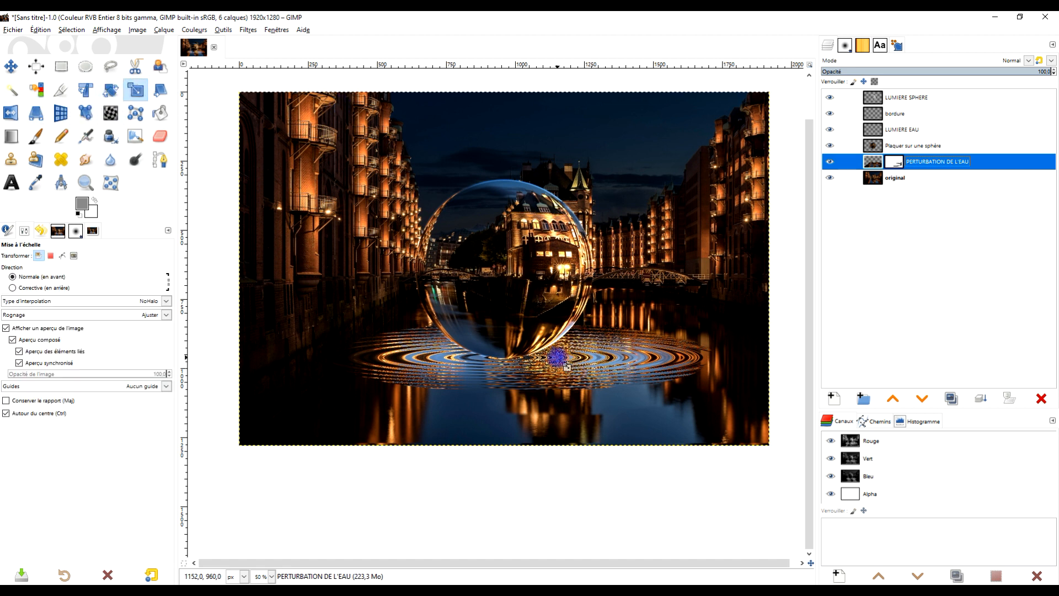
{"action": "left_click", "coordinate": [610, 356]}
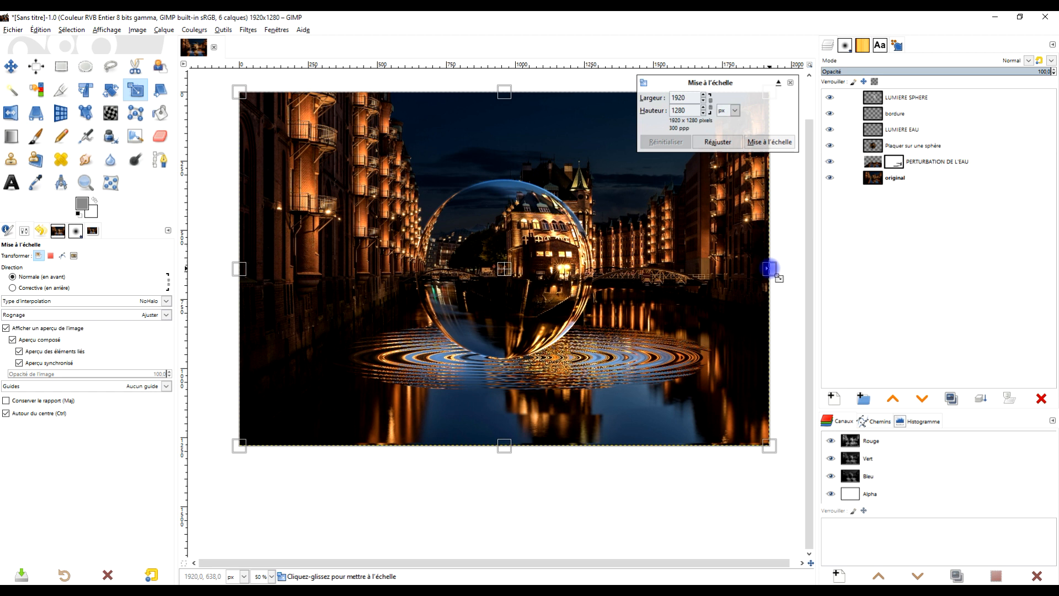
{"action": "left_click_drag", "start_coordinate": [769, 269], "coordinate": [665, 272]}
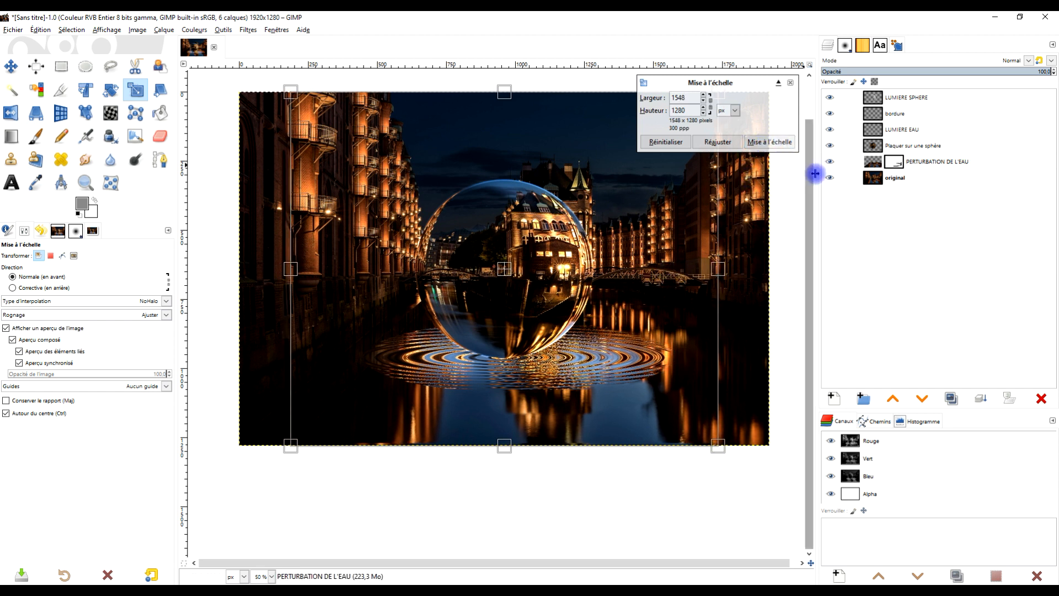
{"action": "left_click", "coordinate": [764, 142]}
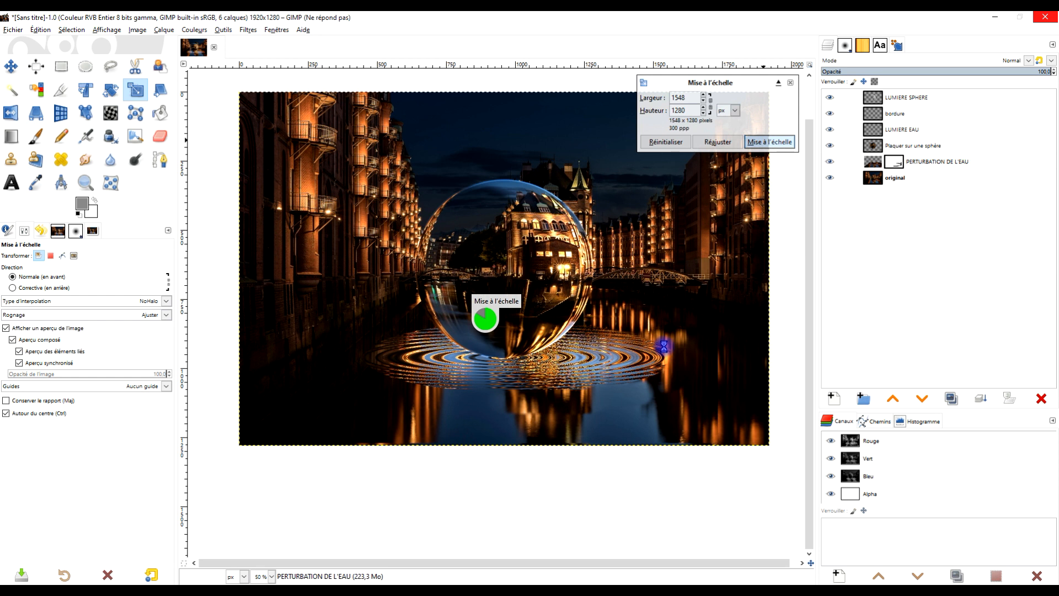
- Expand the PERTURBATION DE L'EAU layer's boundary to the image dimensions
{"action": "left_click", "coordinate": [879, 166]}
{"action": "right_click", "coordinate": [880, 166]}
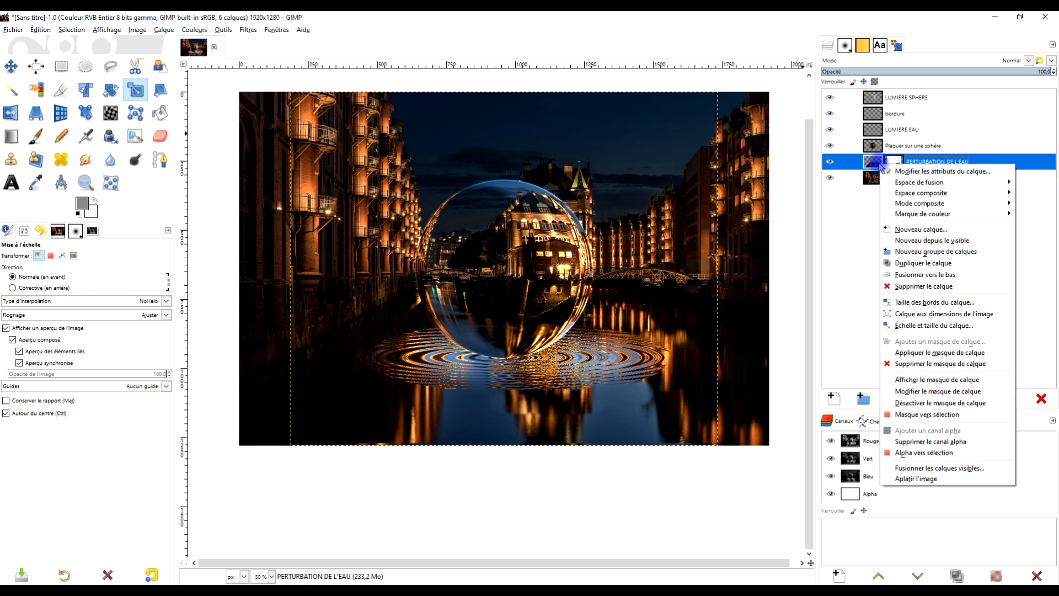
{"action": "left_click", "coordinate": [956, 319]}
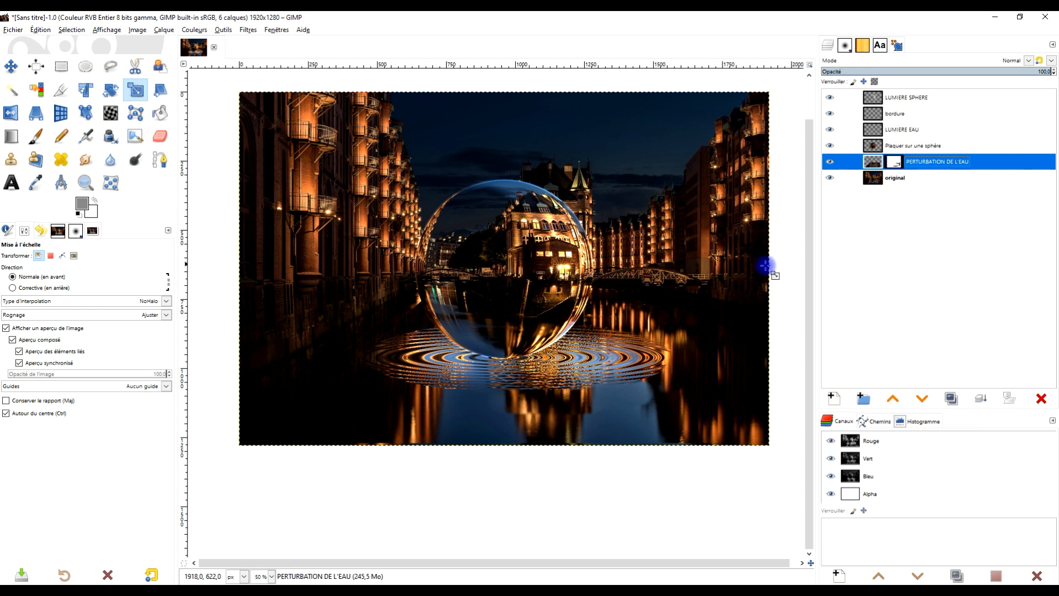
{"action": "left_click_drag", "start_coordinate": [691, 296], "coordinate": [691, 281]}
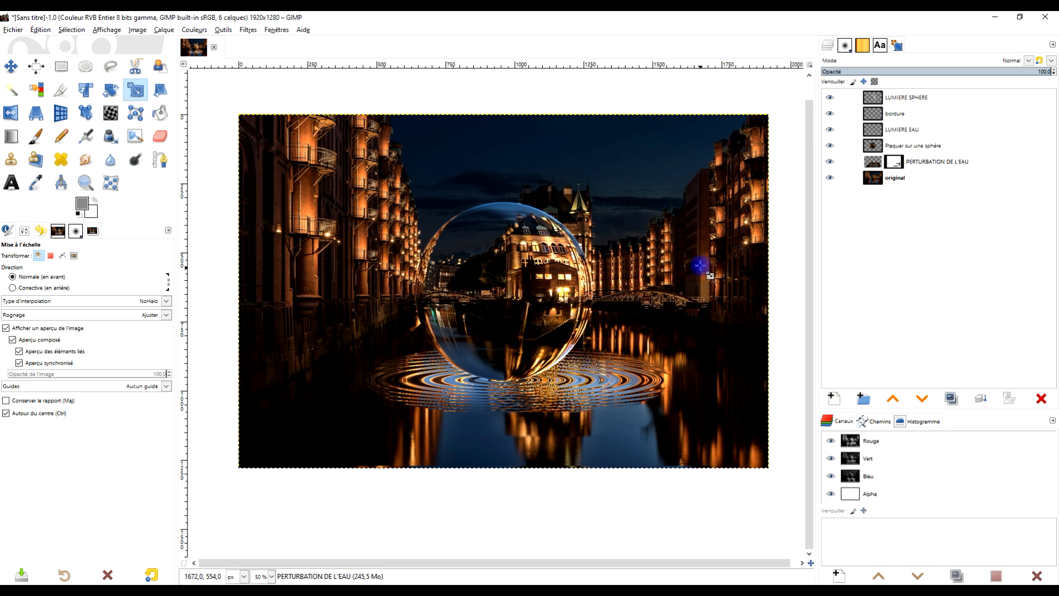
- Toggle the PERTURBATION DE L'EAU layer's visibility and display its layer mask to examine the masked areas
{"action": "left_click", "coordinate": [893, 161]}
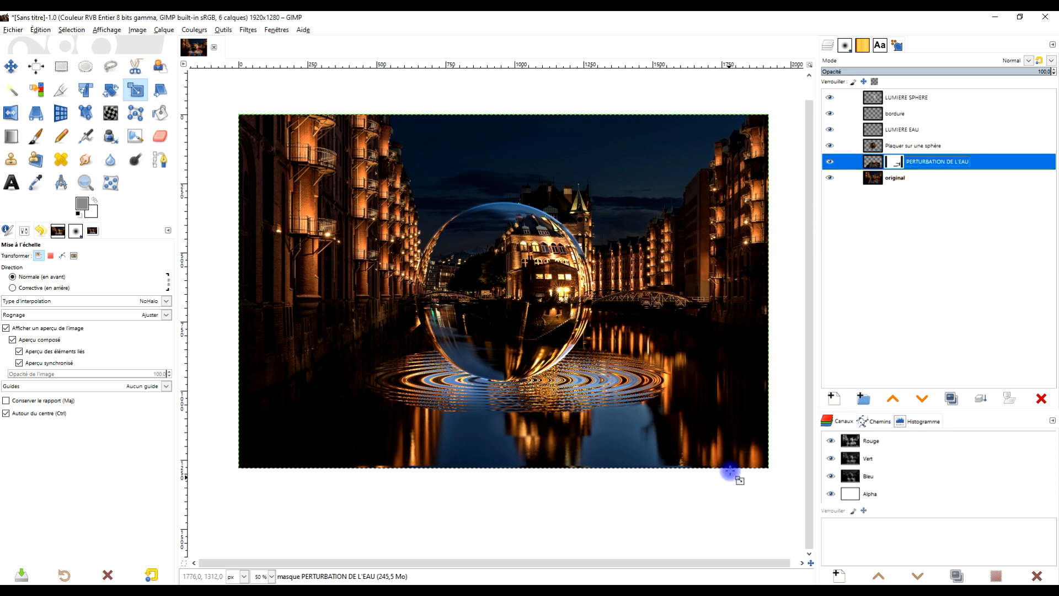
{"action": "left_click", "coordinate": [828, 162]}
{"action": "left_click", "coordinate": [829, 162]}
{"action": "left_click", "coordinate": [898, 163]}
{"action": "right_click", "coordinate": [899, 165]}
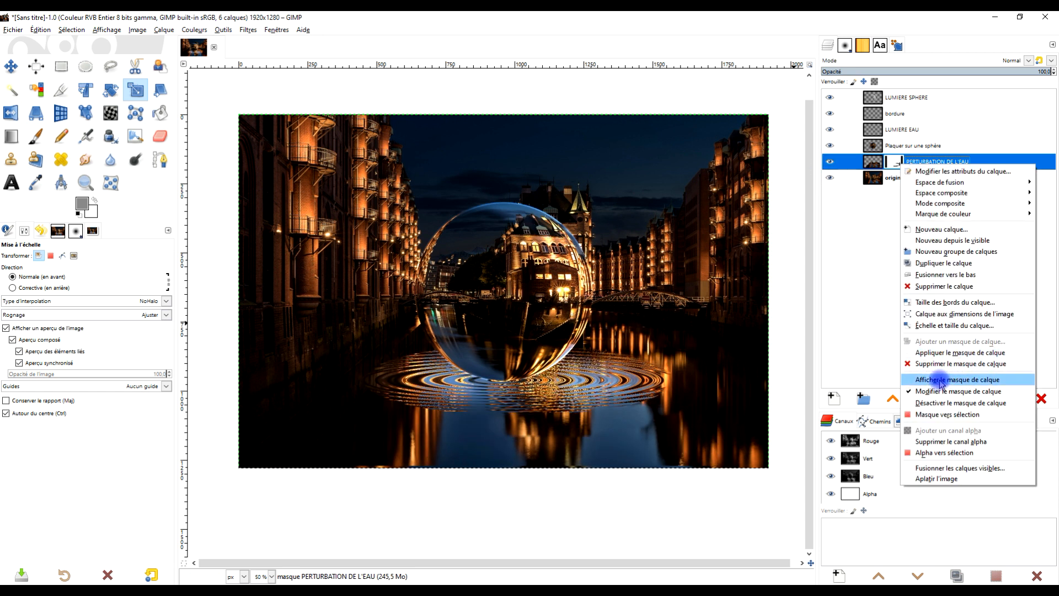
{"action": "left_click", "coordinate": [940, 379]}
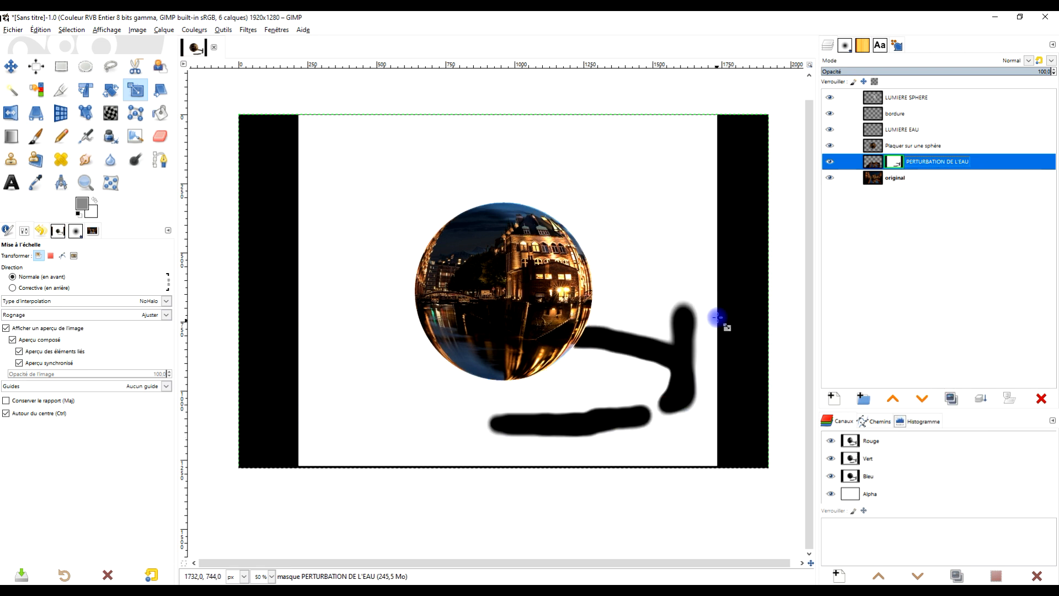
- Leave the mask display and paint black over the lower outer edges of the PERTURBATION DE L'EAU mask with a size 157 soft brush
{"action": "right_click", "coordinate": [896, 165]}
{"action": "left_click", "coordinate": [952, 378]}
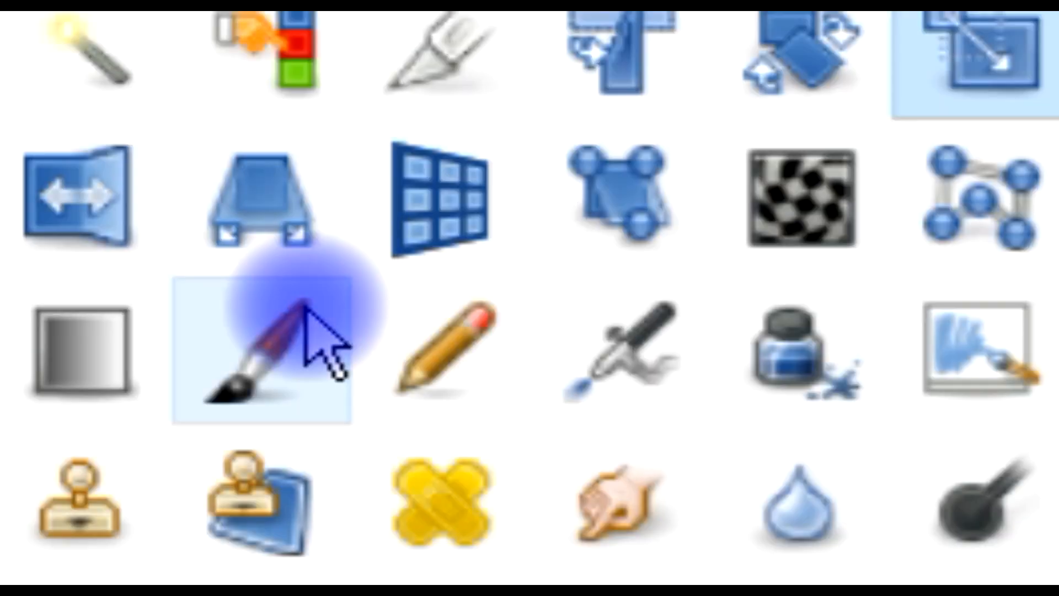
{"action": "left_click", "coordinate": [36, 136]}
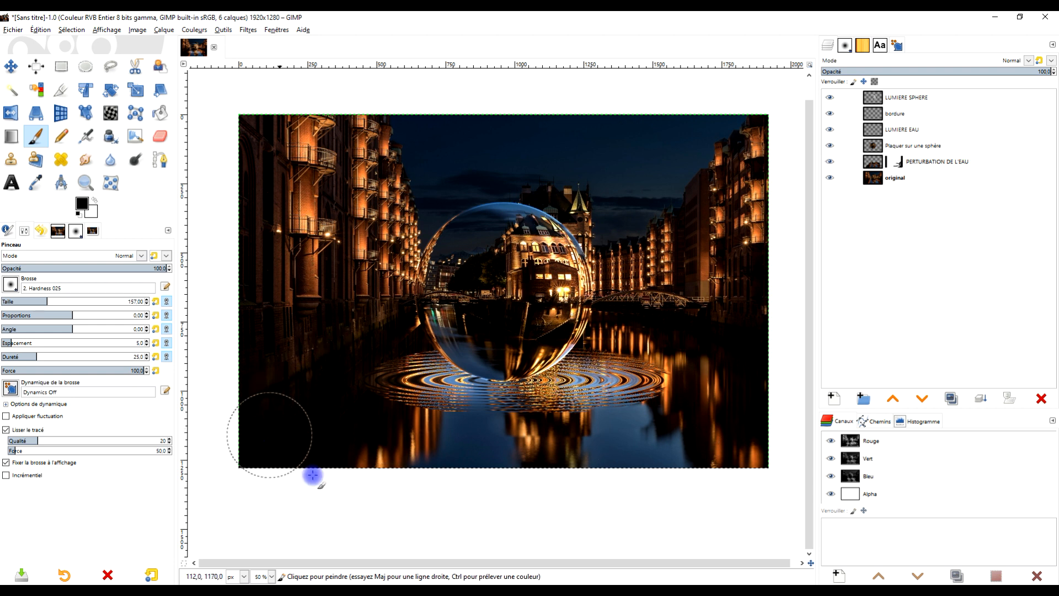
- Try a duplicate of the LUMIERE SPHERE layer to strengthen the sphere's light, and delete the copy
{"action": "left_click", "coordinate": [900, 98]}
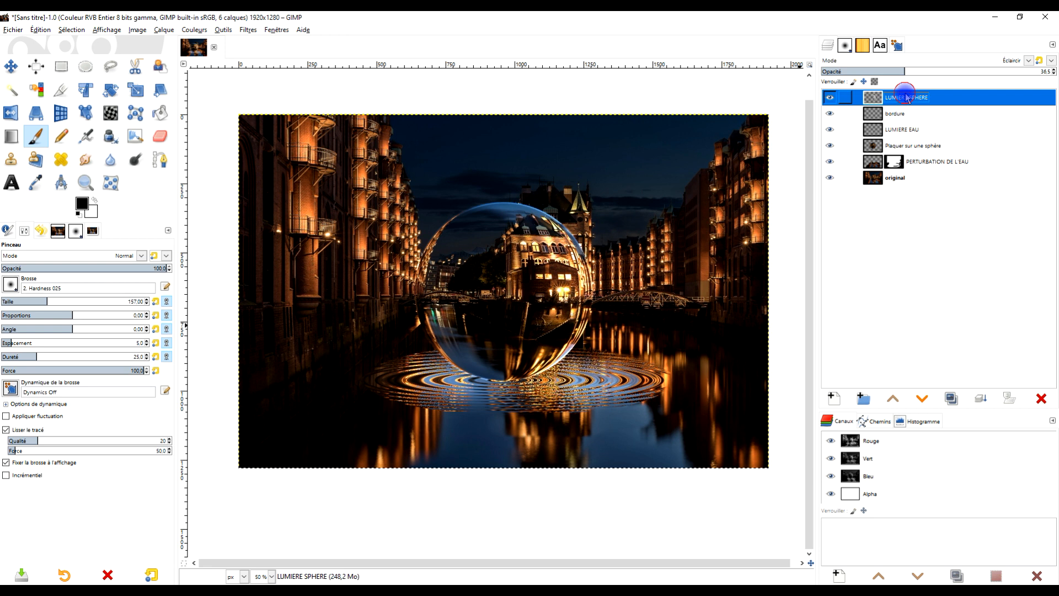
{"action": "left_click", "coordinate": [954, 399]}
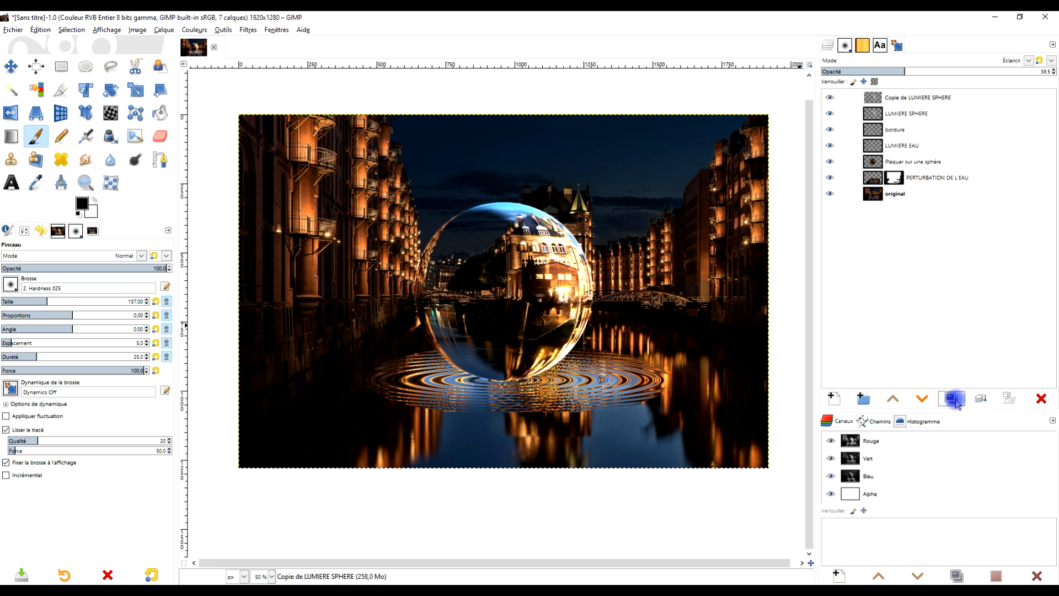
{"action": "left_click", "coordinate": [1041, 399]}
- Create a transparent 1920 x 1280 px layer named LUMIERE BIS above LUMIERE SPHERE and set its blend mode to Éclaircir
{"action": "left_click", "coordinate": [832, 399]}
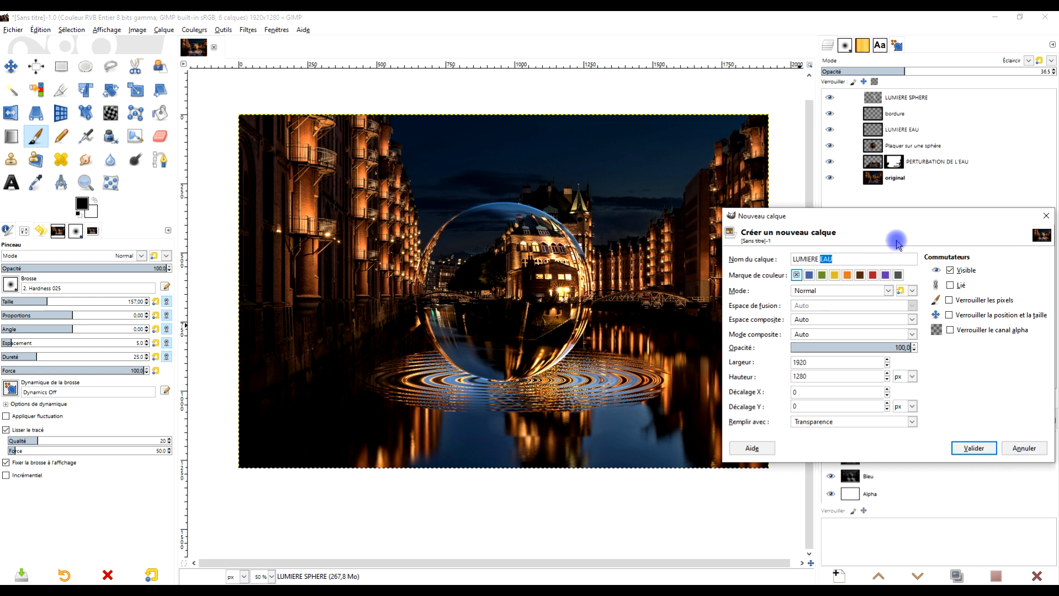
{"action": "type", "text": "BIS"}
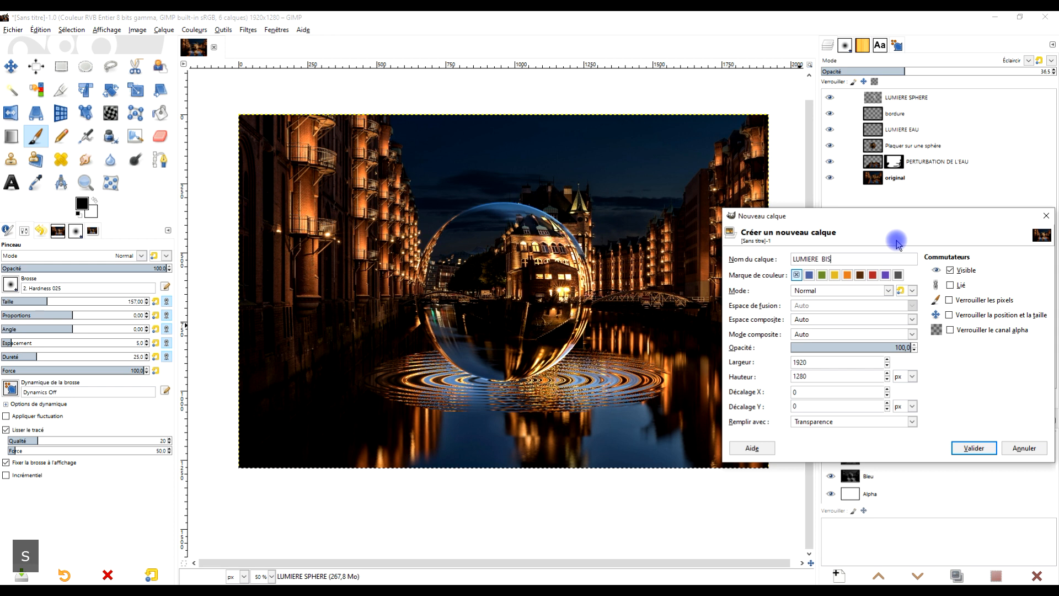
{"action": "left_click", "coordinate": [976, 447]}
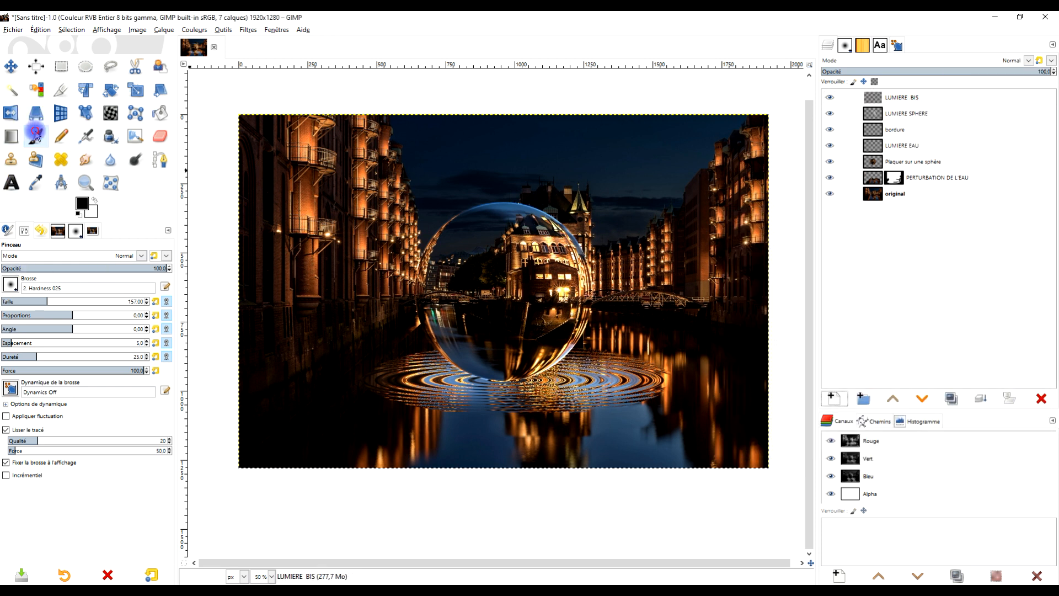
{"action": "left_click", "coordinate": [985, 61]}
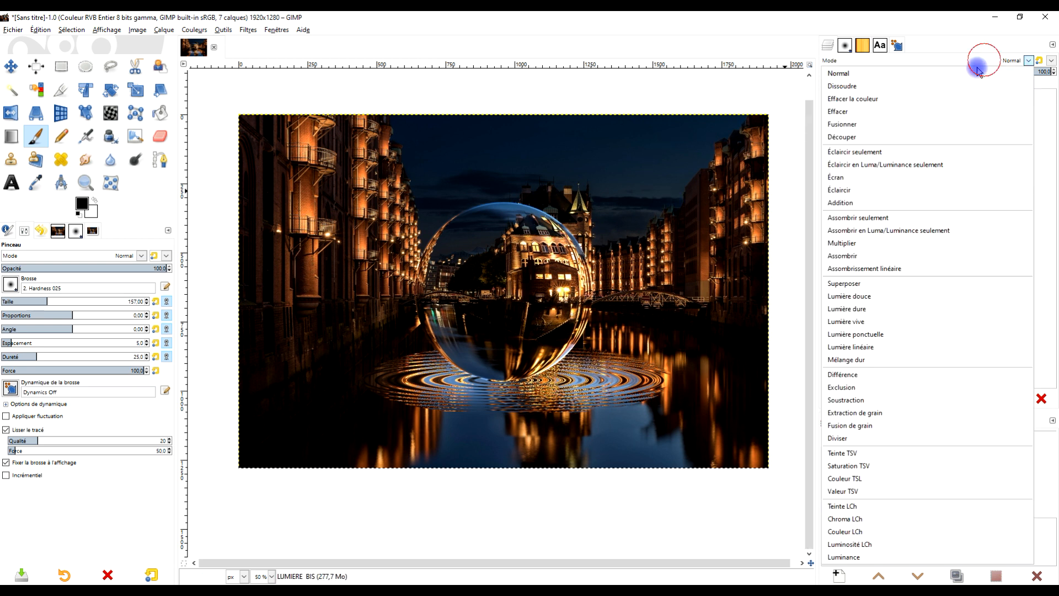
{"action": "left_click", "coordinate": [866, 189]}
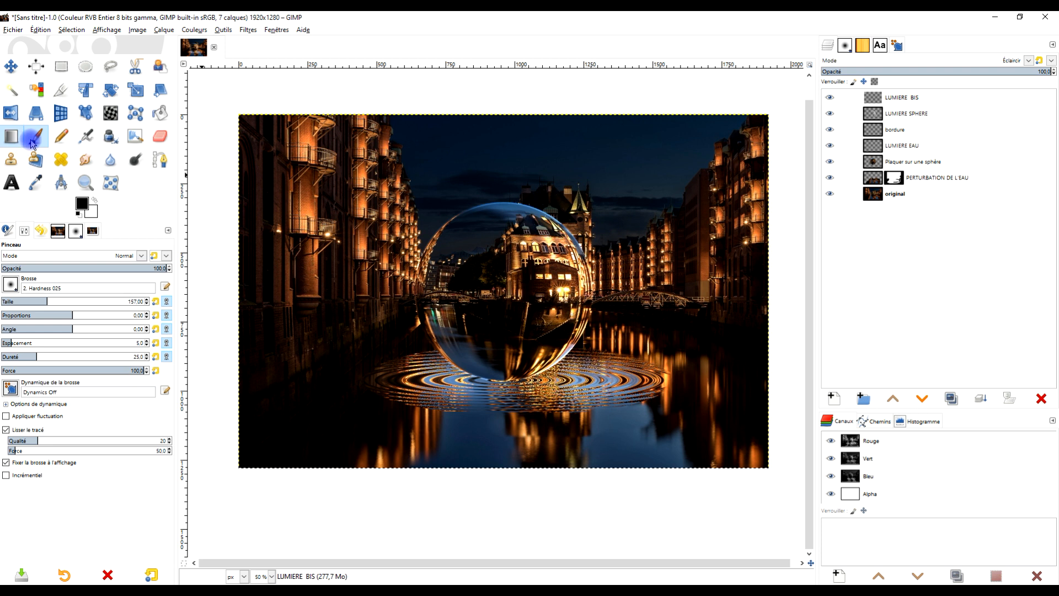
- Set the foreground colour to a neutral grey for painting light on the sphere
{"action": "left_click", "coordinate": [82, 204]}
{"action": "left_click_drag", "start_coordinate": [75, 155], "coordinate": [4, 152]}
{"action": "left_click", "coordinate": [142, 247]}
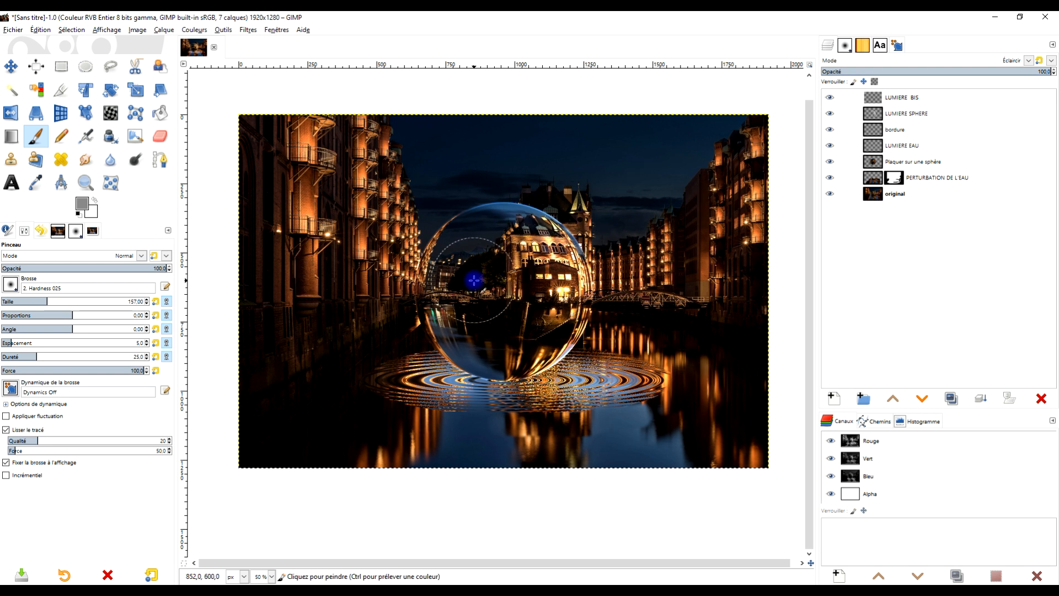
{"action": "scroll", "coordinate": [479, 255], "scroll_direction": "up", "scroll_amount": 2, "text": "ctrl"}
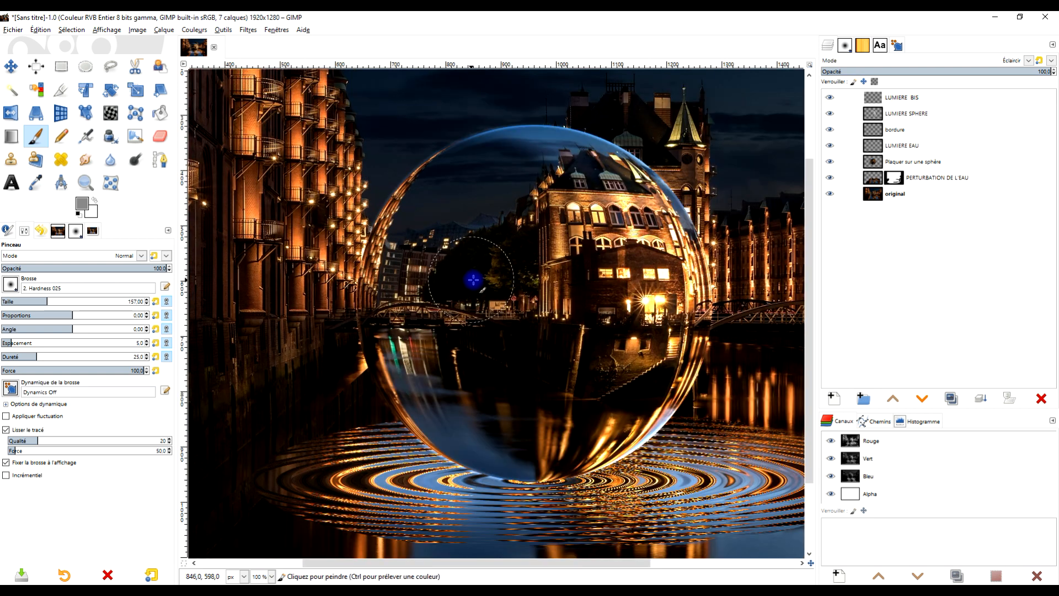
- Paint soft grey light on LUMIERE BIS along the sphere's left and lower-left edges, and undo the last stroke spilling onto the water
{"action": "left_click", "coordinate": [905, 98]}
{"action": "mouse_move", "coordinate": [408, 313]}
{"action": "left_mouse_down"}
{"action": "mouse_move", "coordinate": [398, 354]}
{"action": "mouse_move", "coordinate": [441, 403]}
{"action": "mouse_move", "coordinate": [486, 441]}
{"action": "mouse_move", "coordinate": [550, 451]}
{"action": "left_mouse_up"}
{"action": "mouse_move", "coordinate": [409, 293]}
{"action": "left_mouse_down"}
{"action": "mouse_move", "coordinate": [424, 215]}
{"action": "mouse_move", "coordinate": [462, 179]}
{"action": "mouse_move", "coordinate": [424, 188]}
{"action": "mouse_move", "coordinate": [374, 274]}
{"action": "mouse_move", "coordinate": [375, 330]}
{"action": "mouse_move", "coordinate": [416, 418]}
{"action": "left_mouse_up"}
{"action": "scroll", "coordinate": [502, 445], "scroll_direction": "down", "scroll_amount": 2}
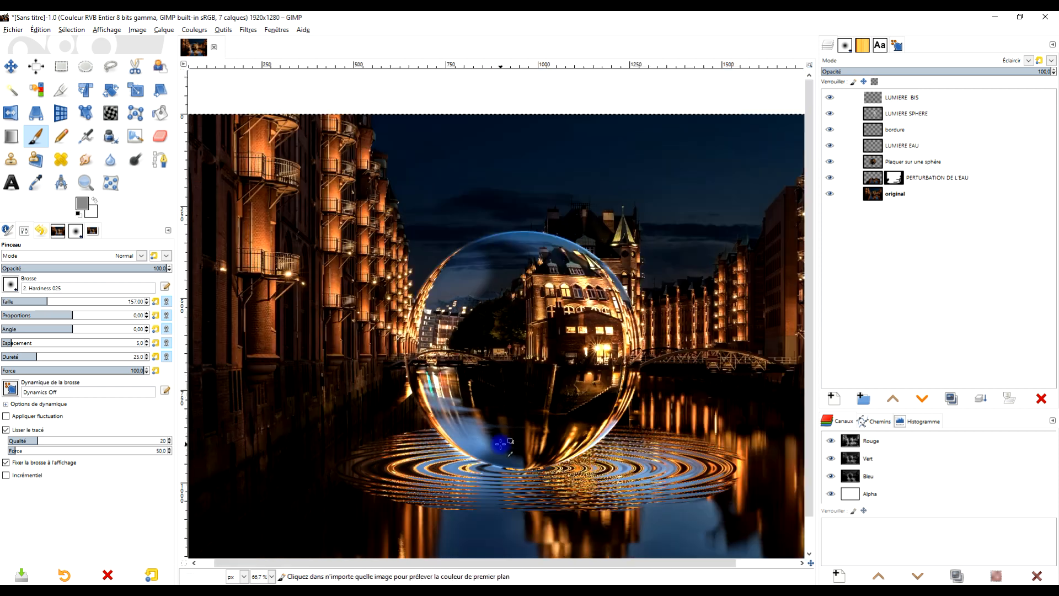
{"action": "scroll", "coordinate": [499, 442], "scroll_direction": "up", "scroll_amount": 2}
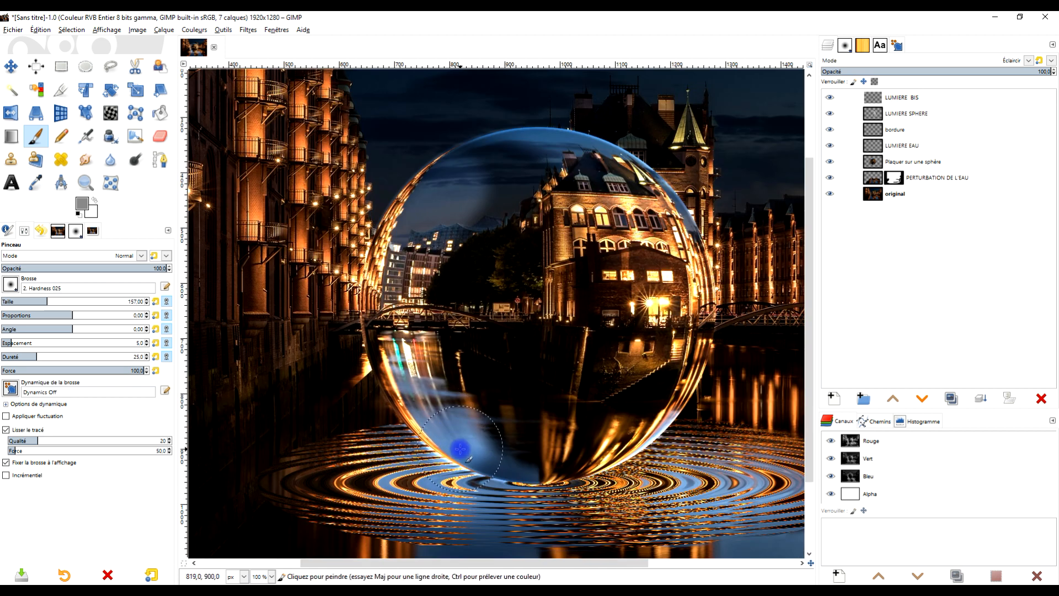
{"action": "left_click_drag", "start_coordinate": [473, 454], "coordinate": [561, 478]}
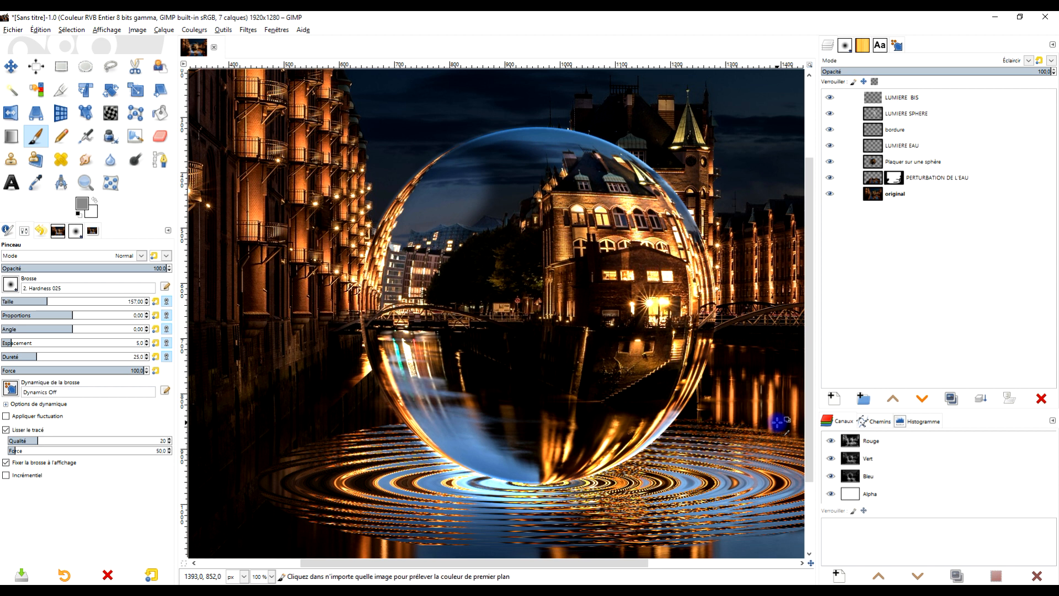
{"action": "key", "text": "ctrl+z"}
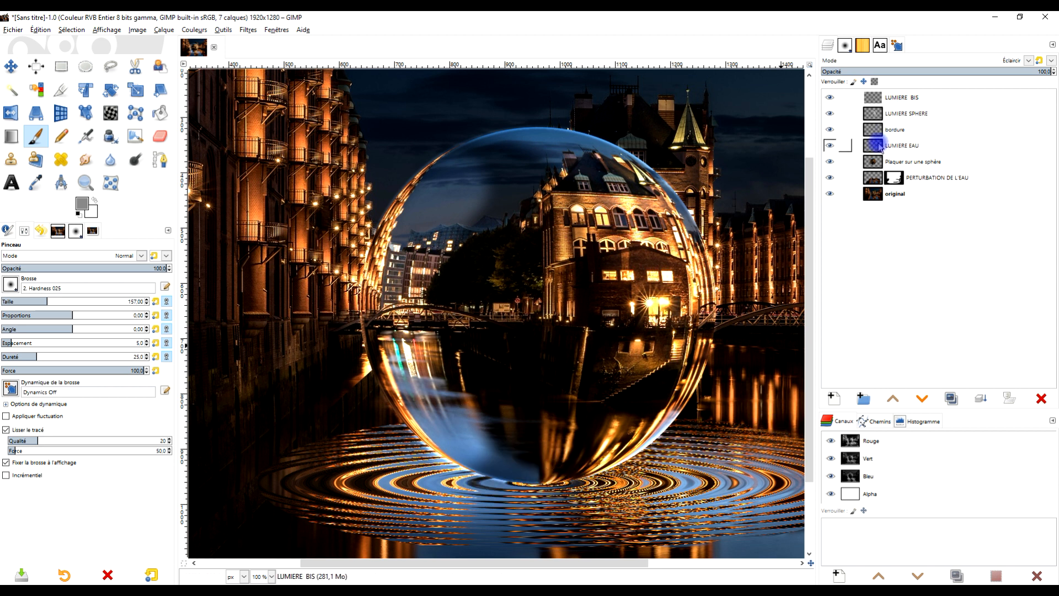
- Load the alpha of the Plaquer sur une sphère layer as a selection and make LUMIERE BIS the active layer
{"action": "right_click", "coordinate": [877, 163]}
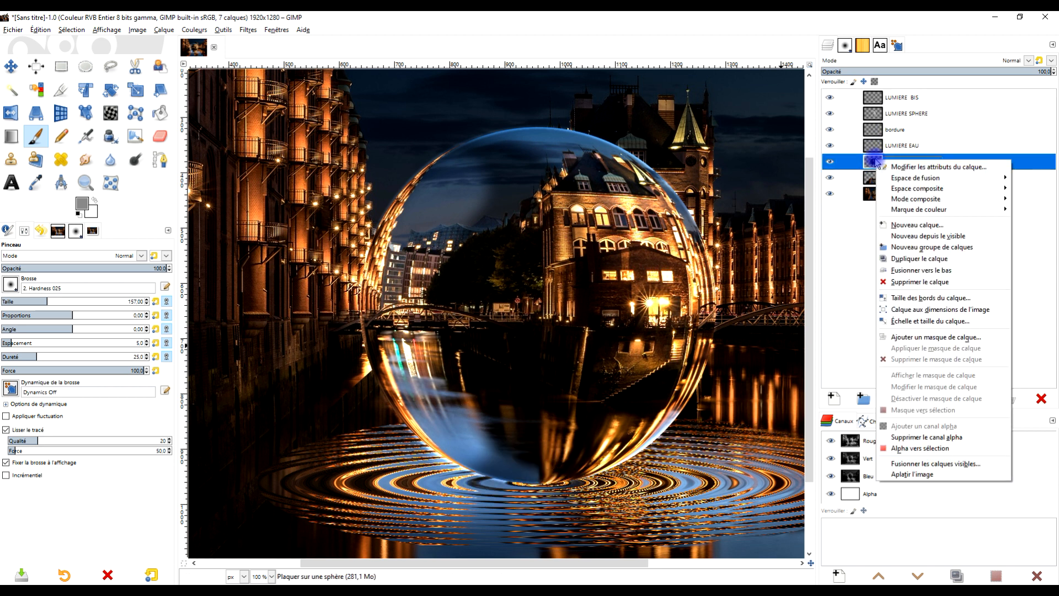
{"action": "left_click", "coordinate": [932, 448]}
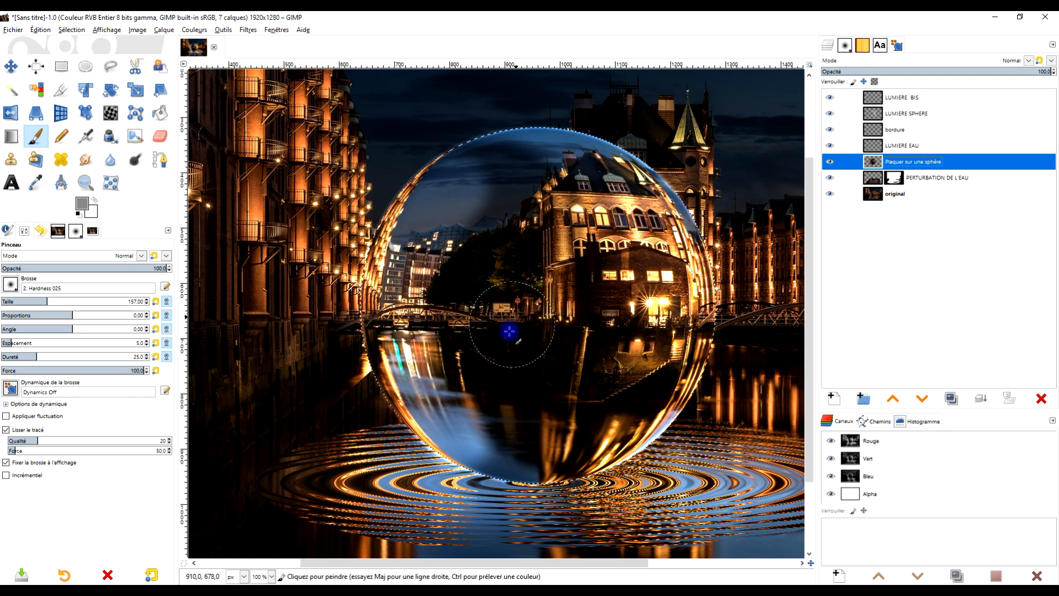
{"action": "left_click", "coordinate": [872, 98]}
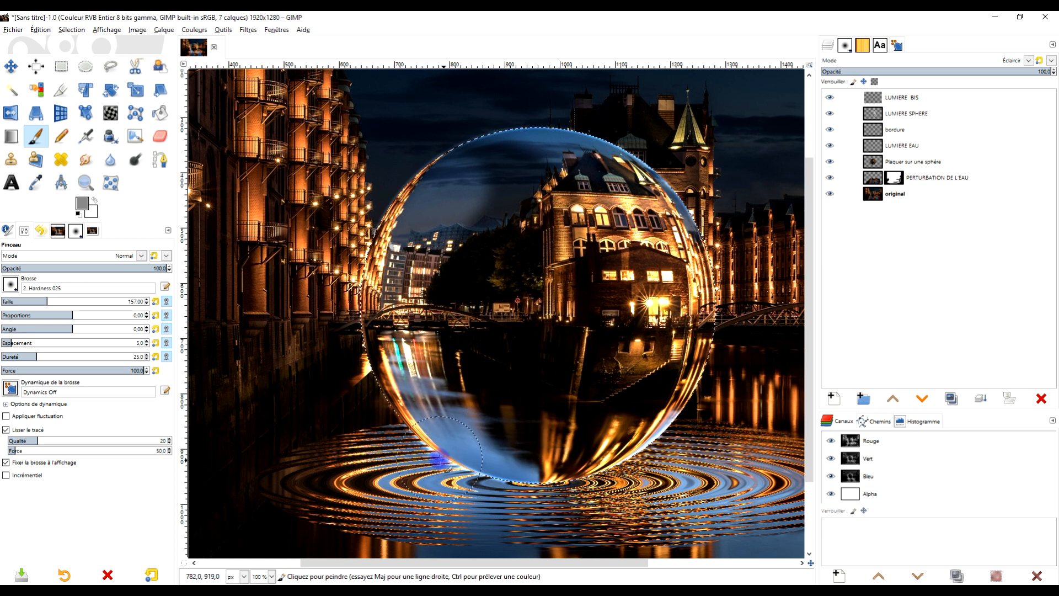
- Paint grey light inside the selection along the sphere's lower-left and upper-left edges, and clear the selection
{"action": "mouse_move", "coordinate": [412, 418]}
{"action": "left_mouse_down"}
{"action": "mouse_move", "coordinate": [424, 442]}
{"action": "mouse_move", "coordinate": [372, 367]}
{"action": "mouse_move", "coordinate": [364, 304]}
{"action": "mouse_move", "coordinate": [406, 187]}
{"action": "mouse_move", "coordinate": [437, 170]}
{"action": "mouse_move", "coordinate": [398, 203]}
{"action": "mouse_move", "coordinate": [405, 382]}
{"action": "left_mouse_up"}
{"action": "mouse_move", "coordinate": [561, 132]}
{"action": "left_mouse_down"}
{"action": "mouse_move", "coordinate": [462, 149]}
{"action": "mouse_move", "coordinate": [479, 133]}
{"action": "mouse_move", "coordinate": [432, 156]}
{"action": "left_mouse_up"}
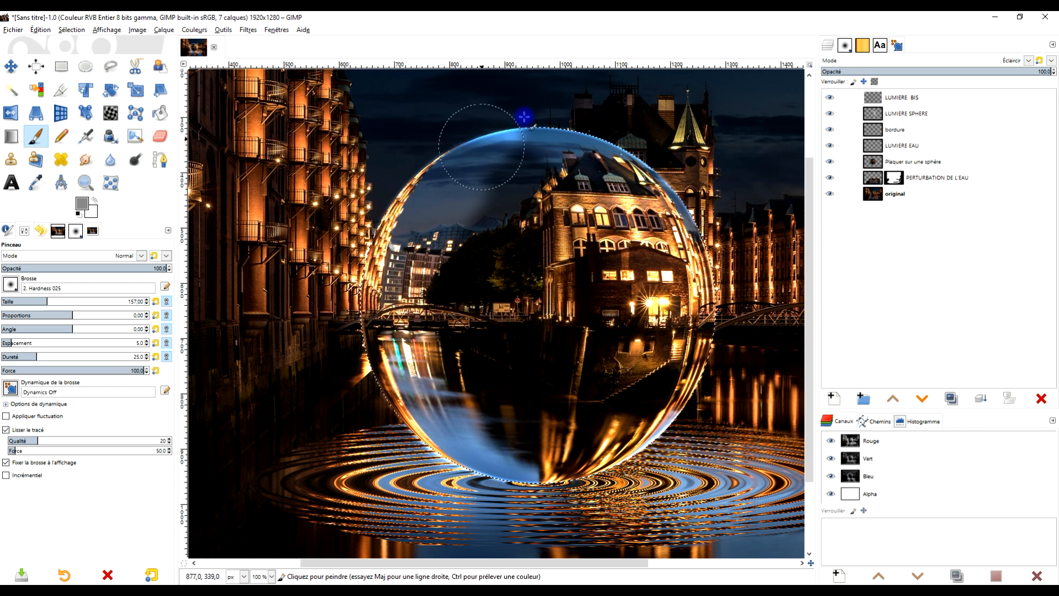
{"action": "left_click", "coordinate": [77, 30]}
{"action": "left_click", "coordinate": [95, 60]}
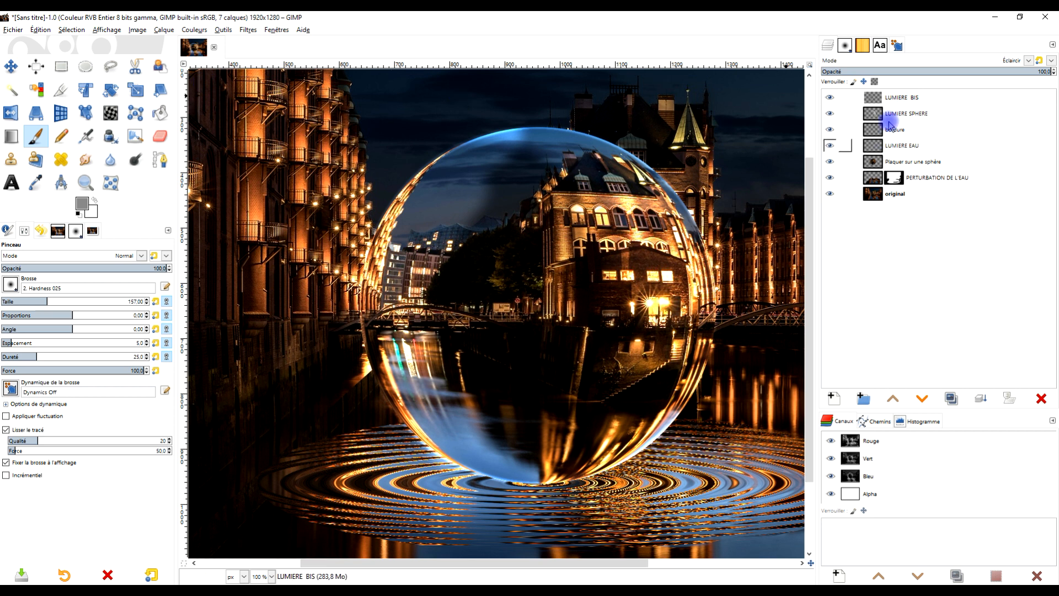
- Lower the opacity of the LUMIERE BIS layer to 46.3
{"action": "left_click", "coordinate": [902, 97]}
{"action": "left_click_drag", "start_coordinate": [948, 70], "coordinate": [941, 69]}
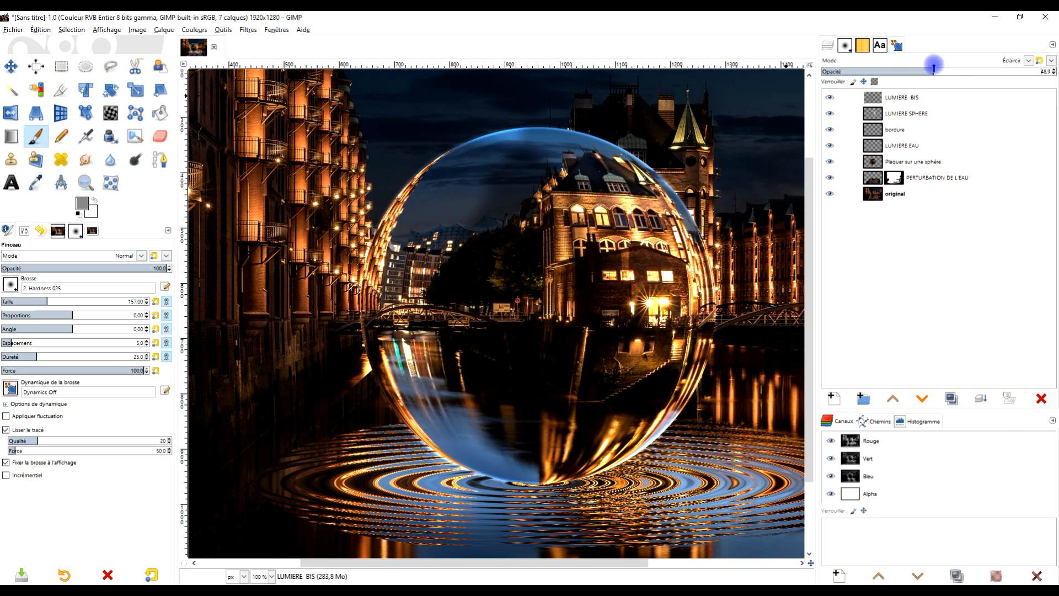
{"action": "scroll", "coordinate": [723, 235], "scroll_direction": "down", "scroll_amount": 2}
{"action": "scroll", "coordinate": [723, 235], "scroll_direction": "up", "scroll_amount": 2}
{"action": "left_click_drag", "start_coordinate": [719, 273], "coordinate": [672, 277]}
{"action": "scroll", "coordinate": [667, 242], "scroll_direction": "down", "scroll_amount": 1}
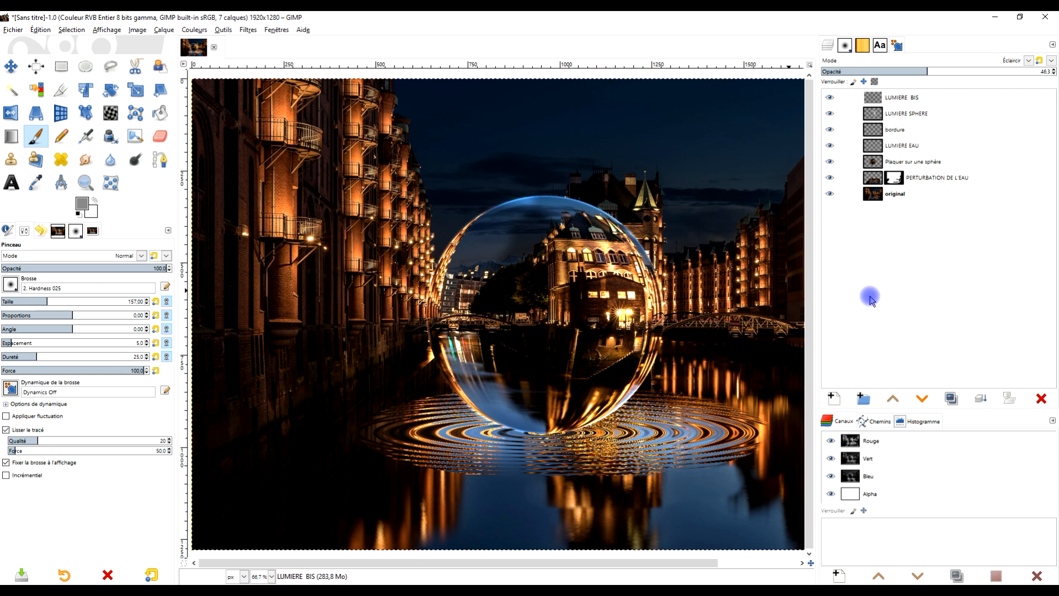
- Narrow the layers dock to widen the canvas until the whole image fits in view
{"action": "left_click_drag", "start_coordinate": [817, 301], "coordinate": [930, 293]}
{"action": "scroll", "coordinate": [653, 280], "scroll_direction": "down", "scroll_amount": 1}
{"action": "scroll", "coordinate": [657, 274], "scroll_direction": "up", "scroll_amount": 1}
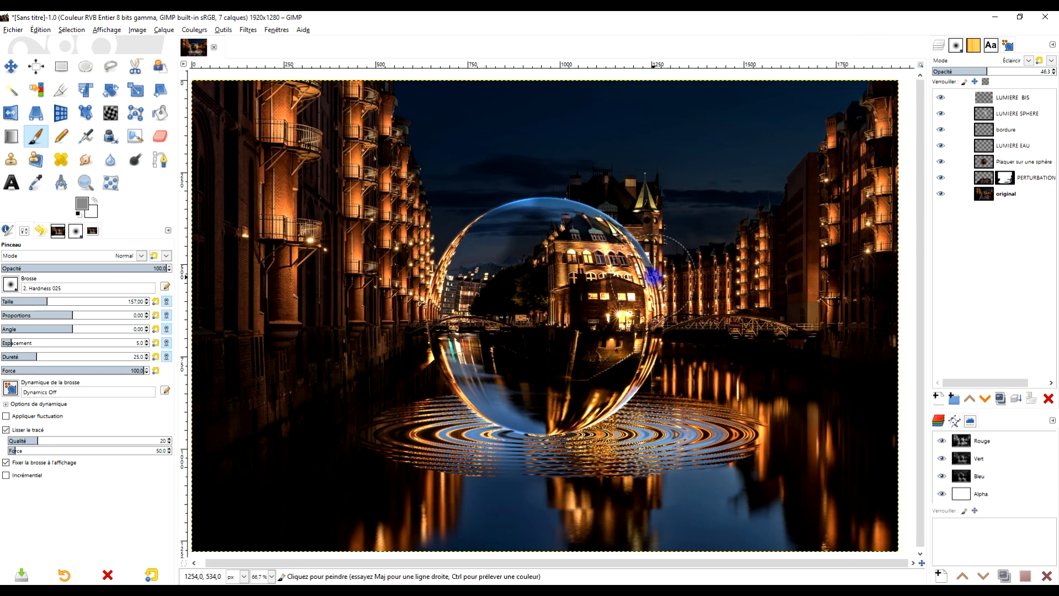
- Set the opacity of the LUMIERE BIS layer to 32.4 and toggle its visibility to compare the effect
{"action": "left_click", "coordinate": [1009, 97]}
{"action": "left_click_drag", "start_coordinate": [985, 68], "coordinate": [978, 68]}
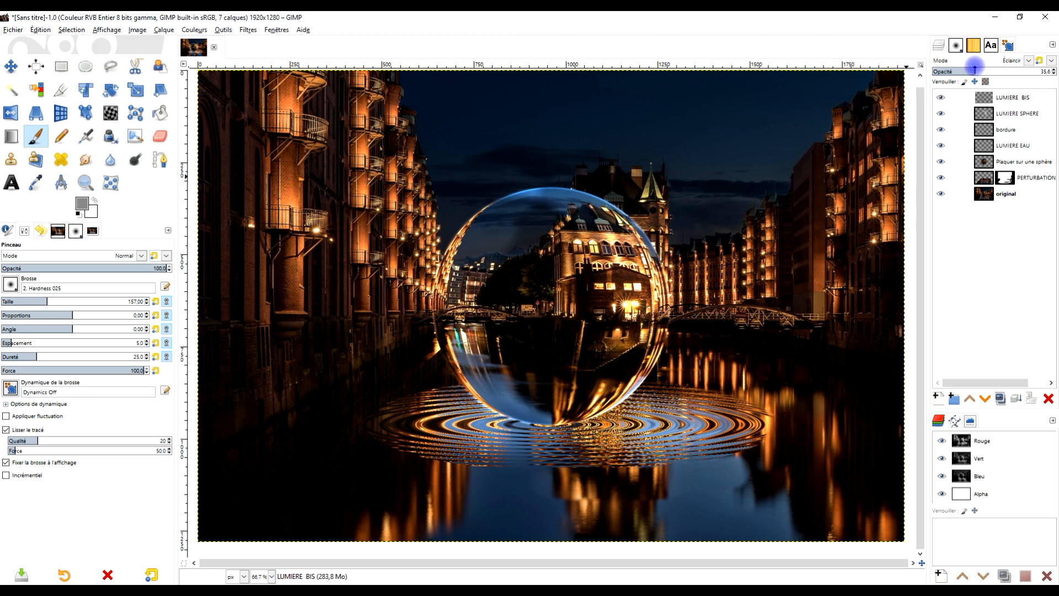
{"action": "left_click", "coordinate": [941, 98]}
{"action": "left_click", "coordinate": [942, 97]}
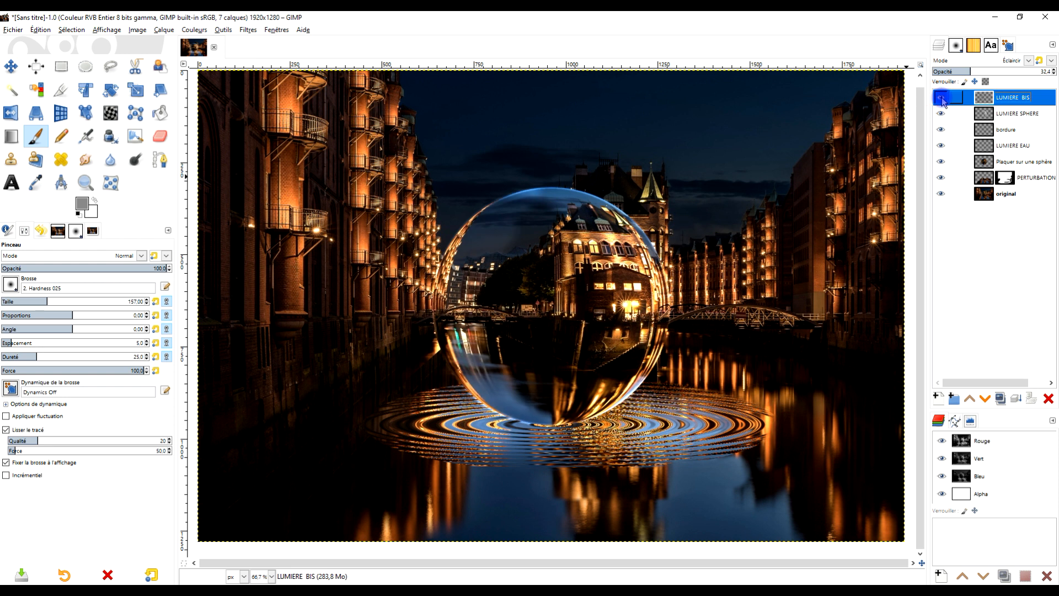